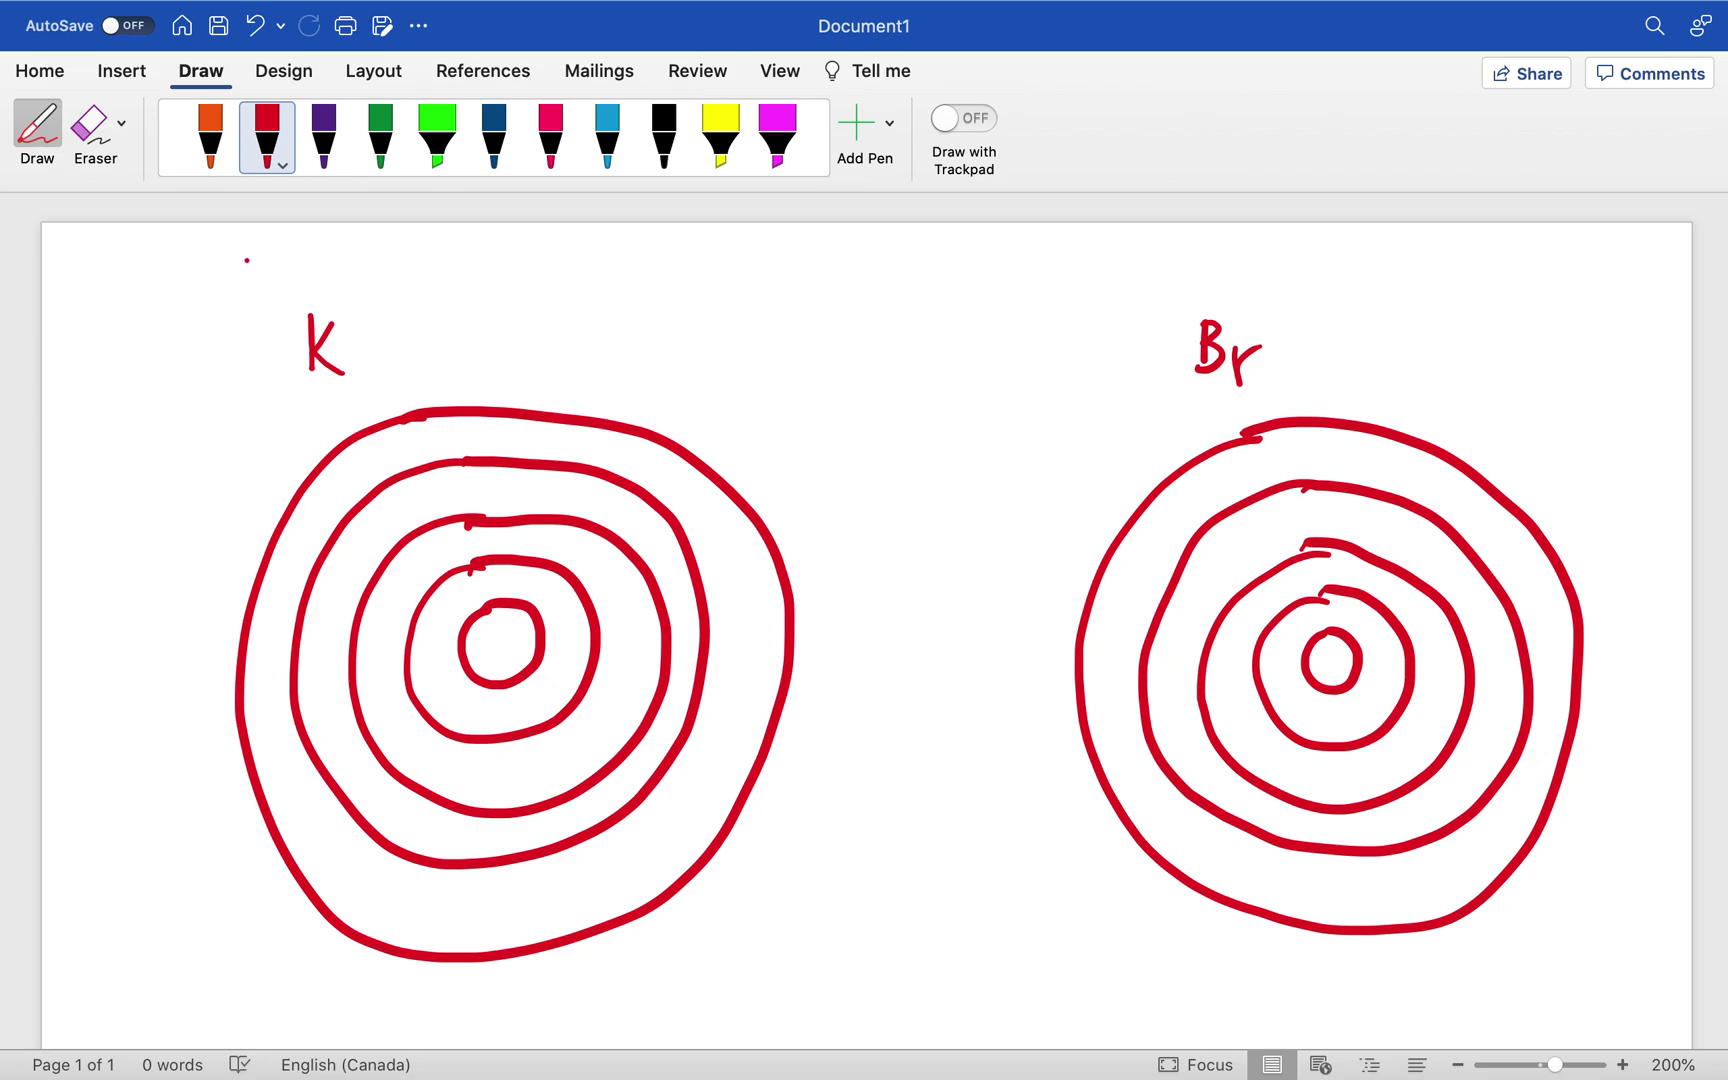
In orange ink, write 19p+ and 19e- at the top left beside K.
left_click(210, 135)
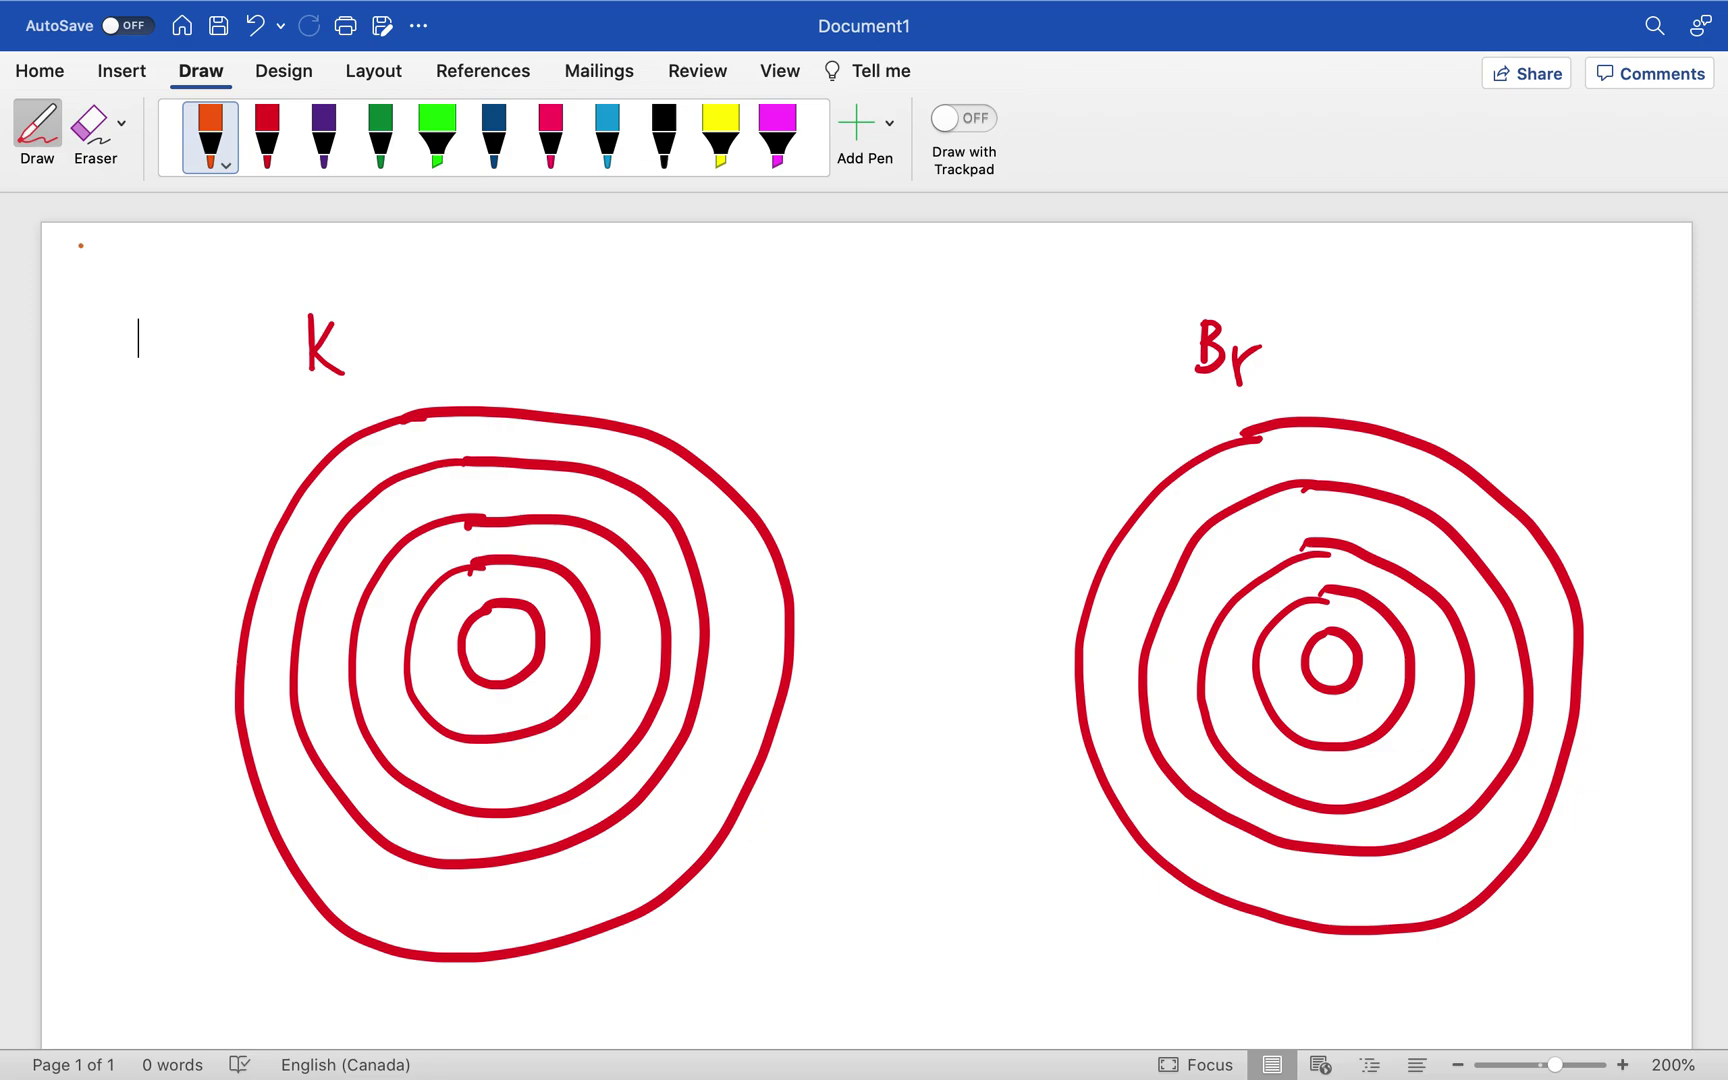
mouse_move(78, 243)
left_mouse_down()
mouse_move(78, 282)
mouse_move(88, 262)
mouse_move(118, 300)
mouse_move(132, 266)
mouse_move(118, 284)
left_mouse_up()
mouse_move(83, 313)
left_mouse_down()
mouse_move(83, 351)
mouse_move(112, 322)
mouse_move(108, 354)
mouse_move(134, 354)
left_mouse_up()
left_click_drag(138, 325, 146, 325)
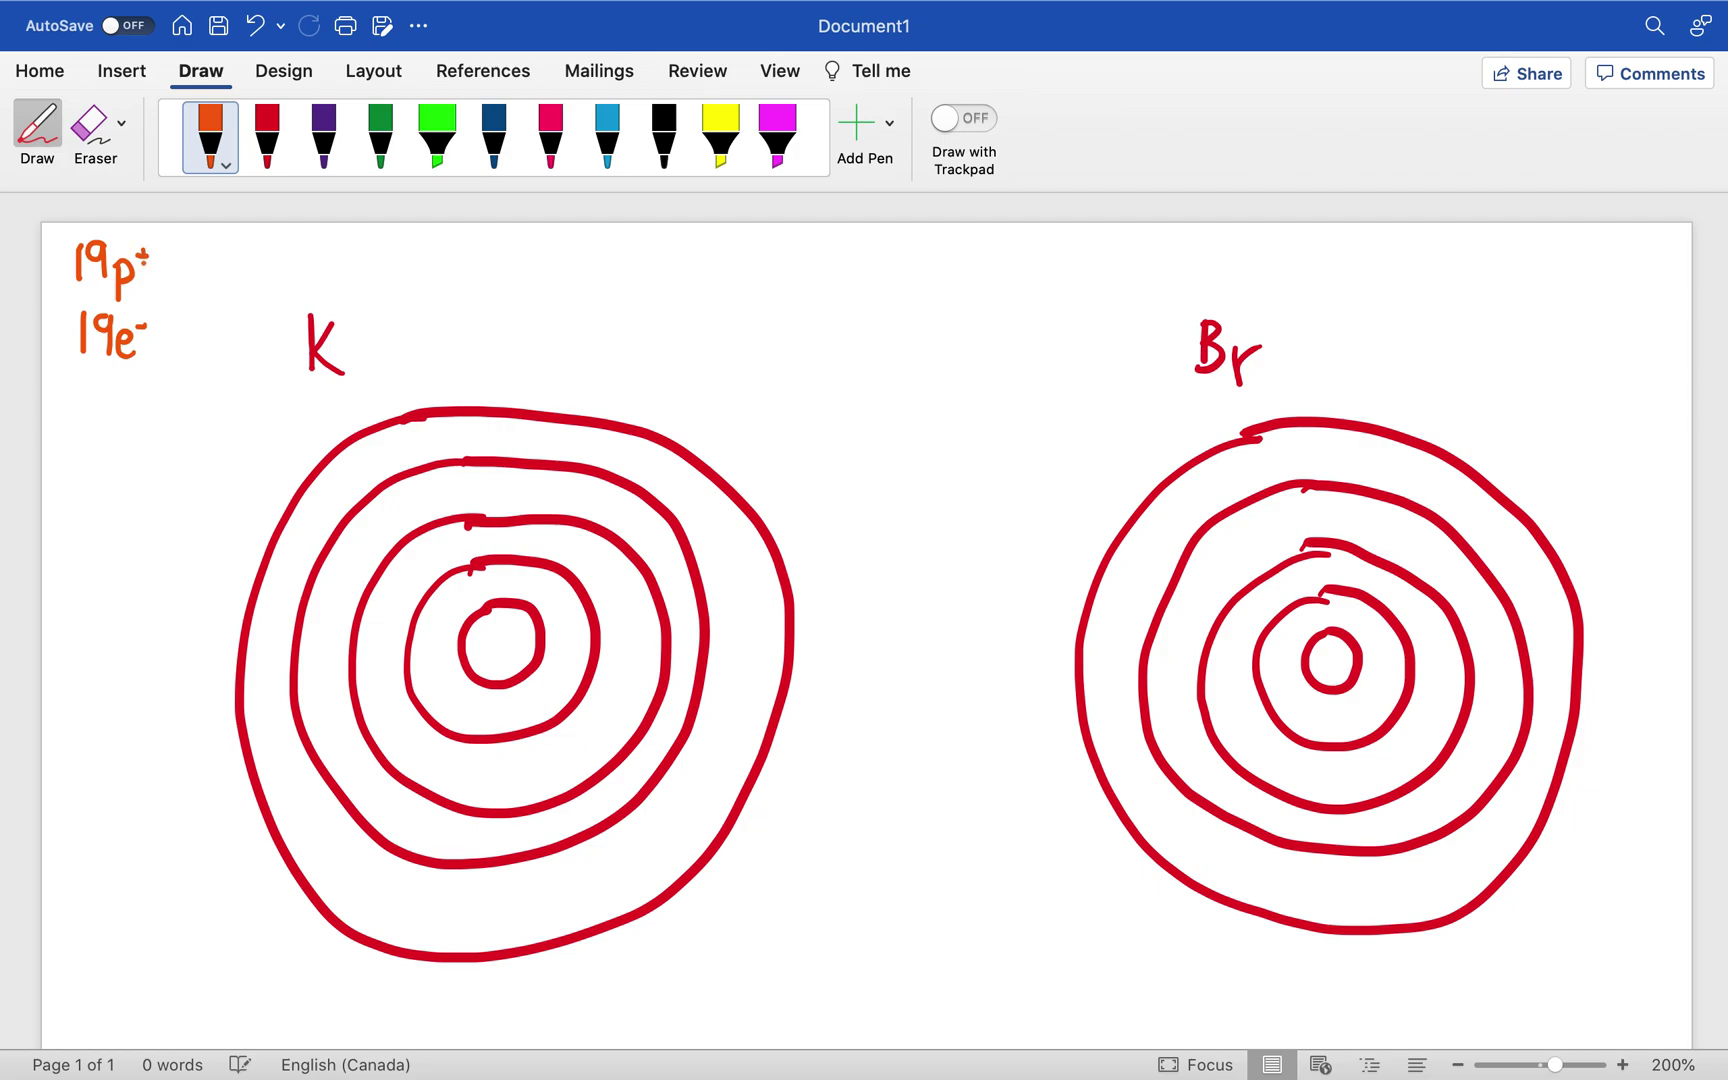
left_click_drag(144, 256, 144, 270)
Write the neutron count 39-19=20n below, and 19p 20n inside K's nucleus.
left_click_drag(68, 383, 68, 414)
mouse_move(104, 382)
left_mouse_down()
mouse_move(104, 414)
mouse_move(124, 395)
left_mouse_up()
left_click_drag(143, 389, 143, 415)
mouse_move(168, 386)
left_mouse_down()
mouse_move(152, 392)
mouse_move(165, 415)
mouse_move(234, 377)
mouse_move(262, 408)
left_mouse_up()
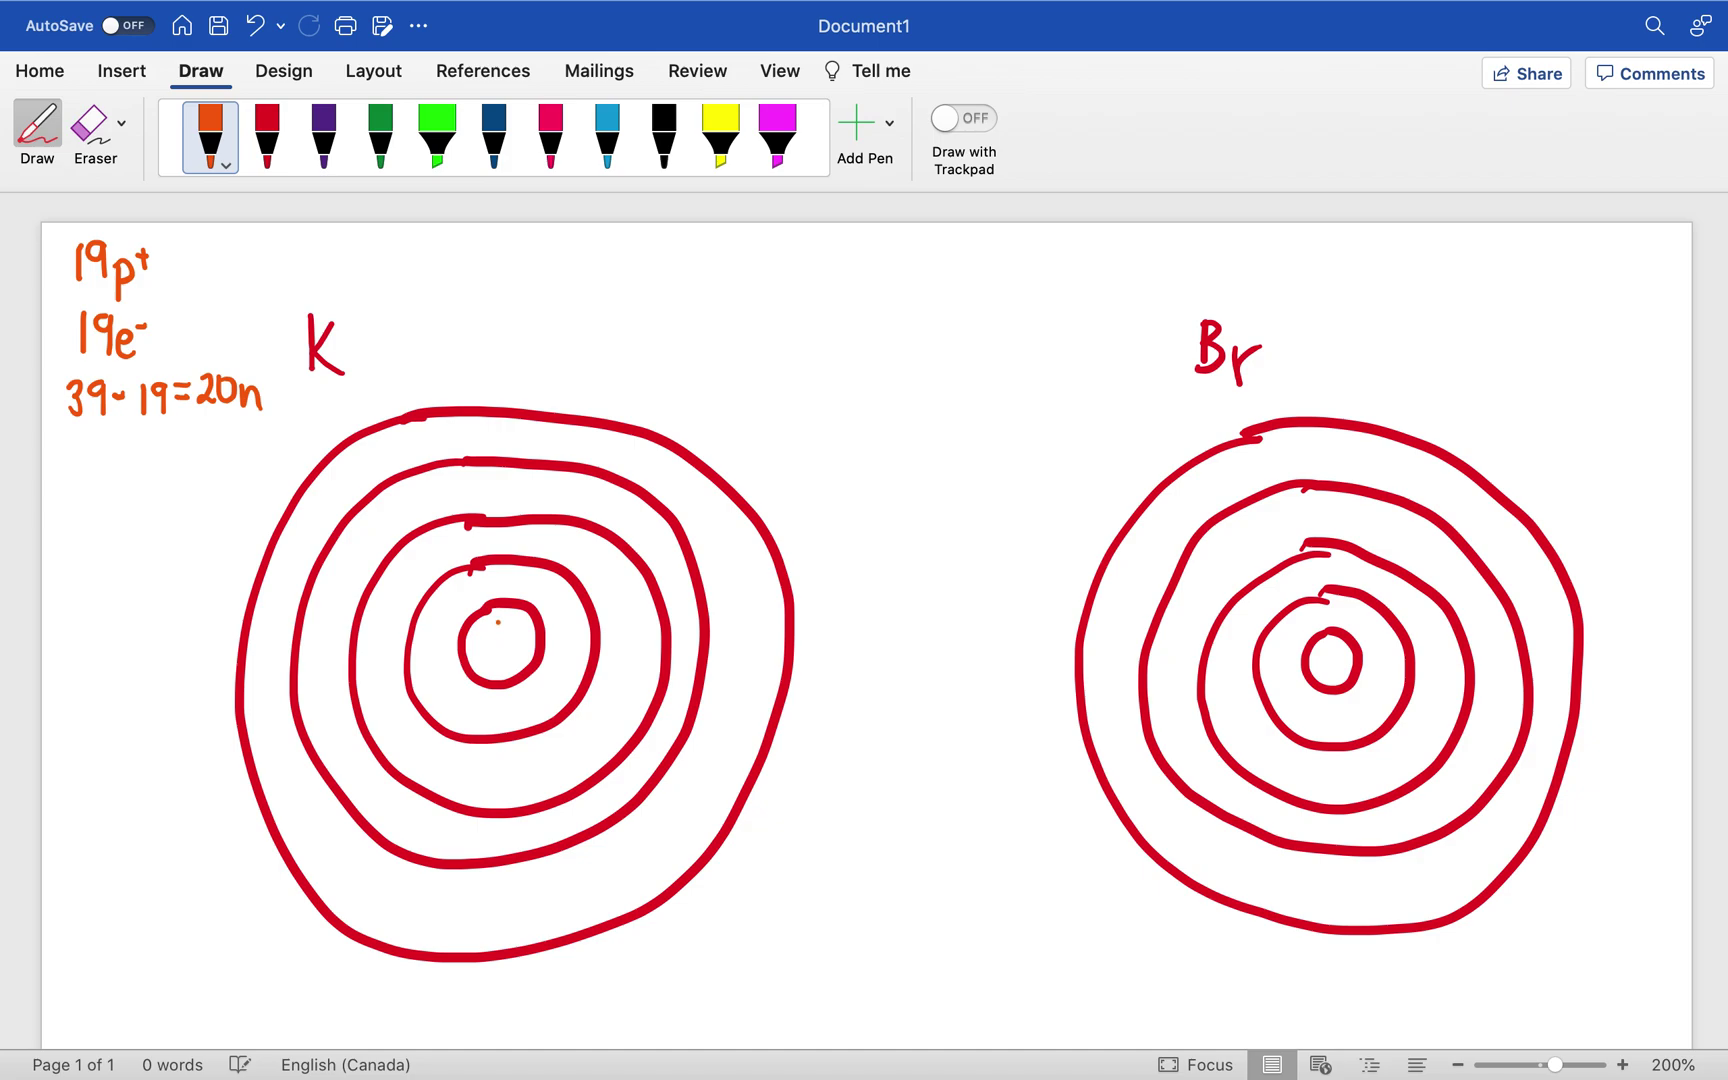
mouse_move(487, 614)
left_mouse_down()
mouse_move(490, 641)
mouse_move(505, 628)
mouse_move(513, 657)
mouse_move(522, 642)
mouse_move(487, 654)
mouse_move(494, 669)
left_mouse_up()
left_click_drag(497, 650, 527, 673)
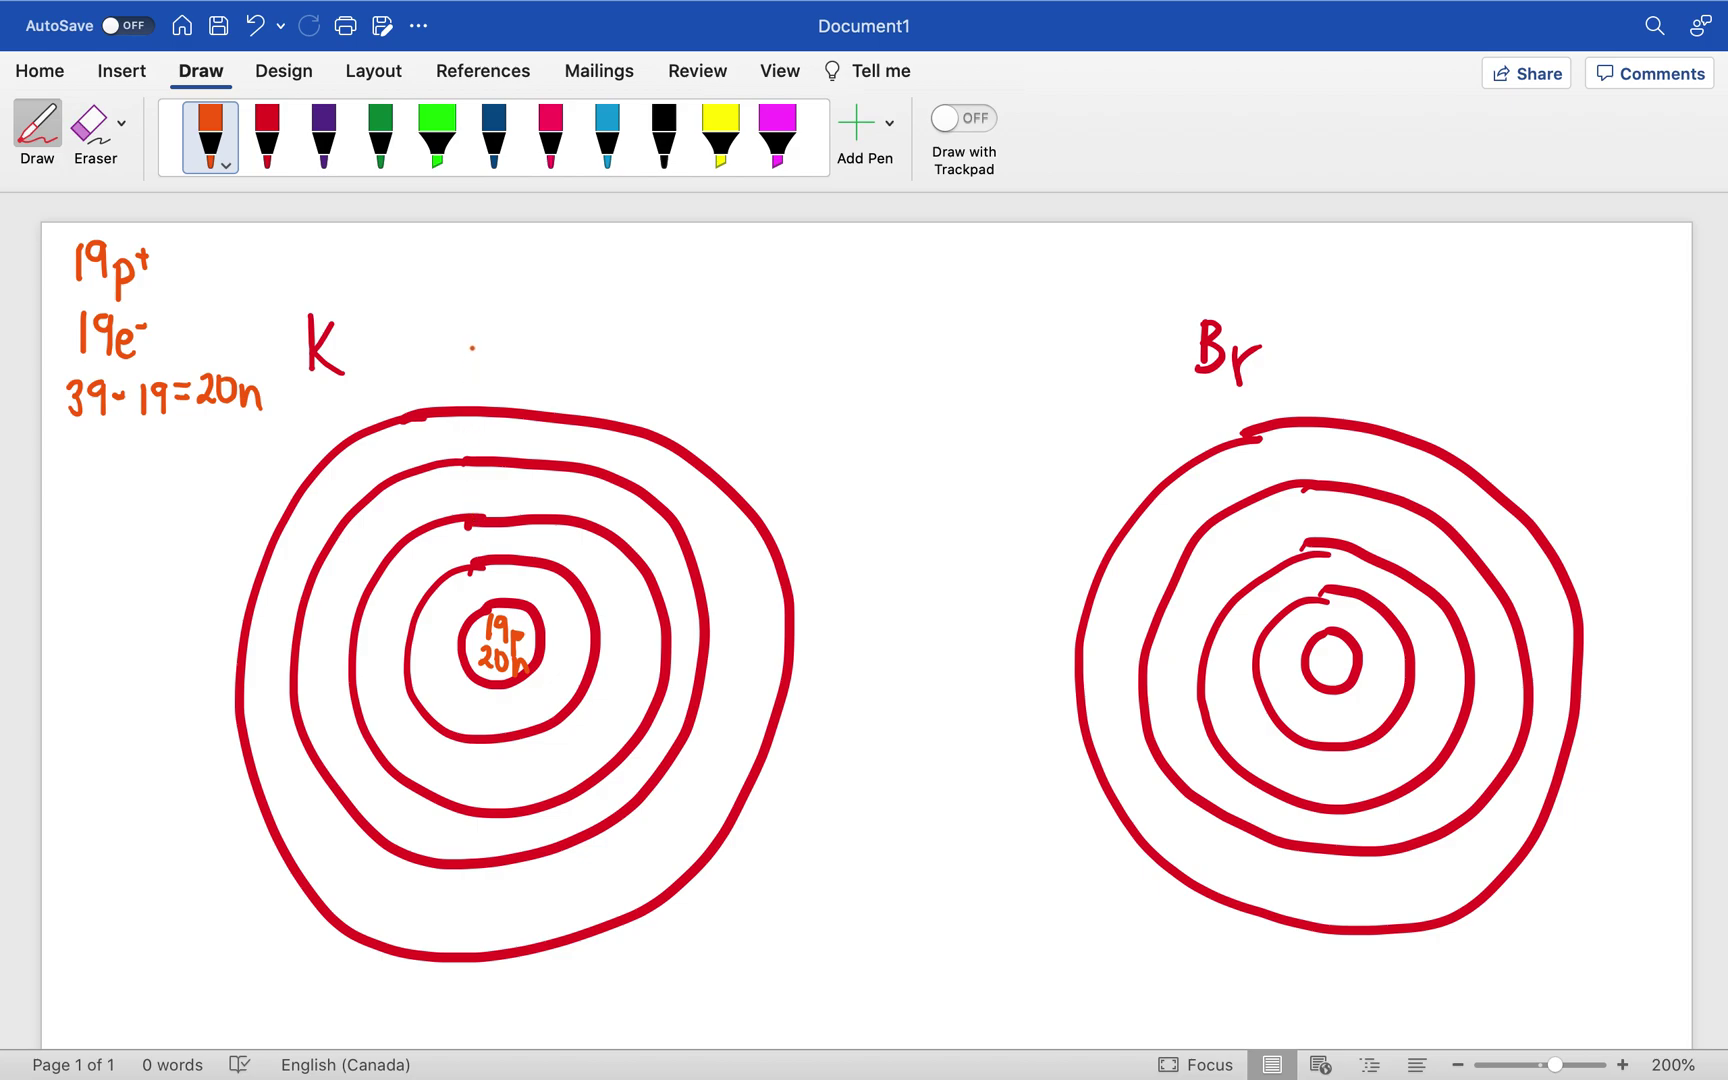
Set the green highlighter to its thinnest stroke and dot 2 electrons on K's first shell.
left_click(438, 145)
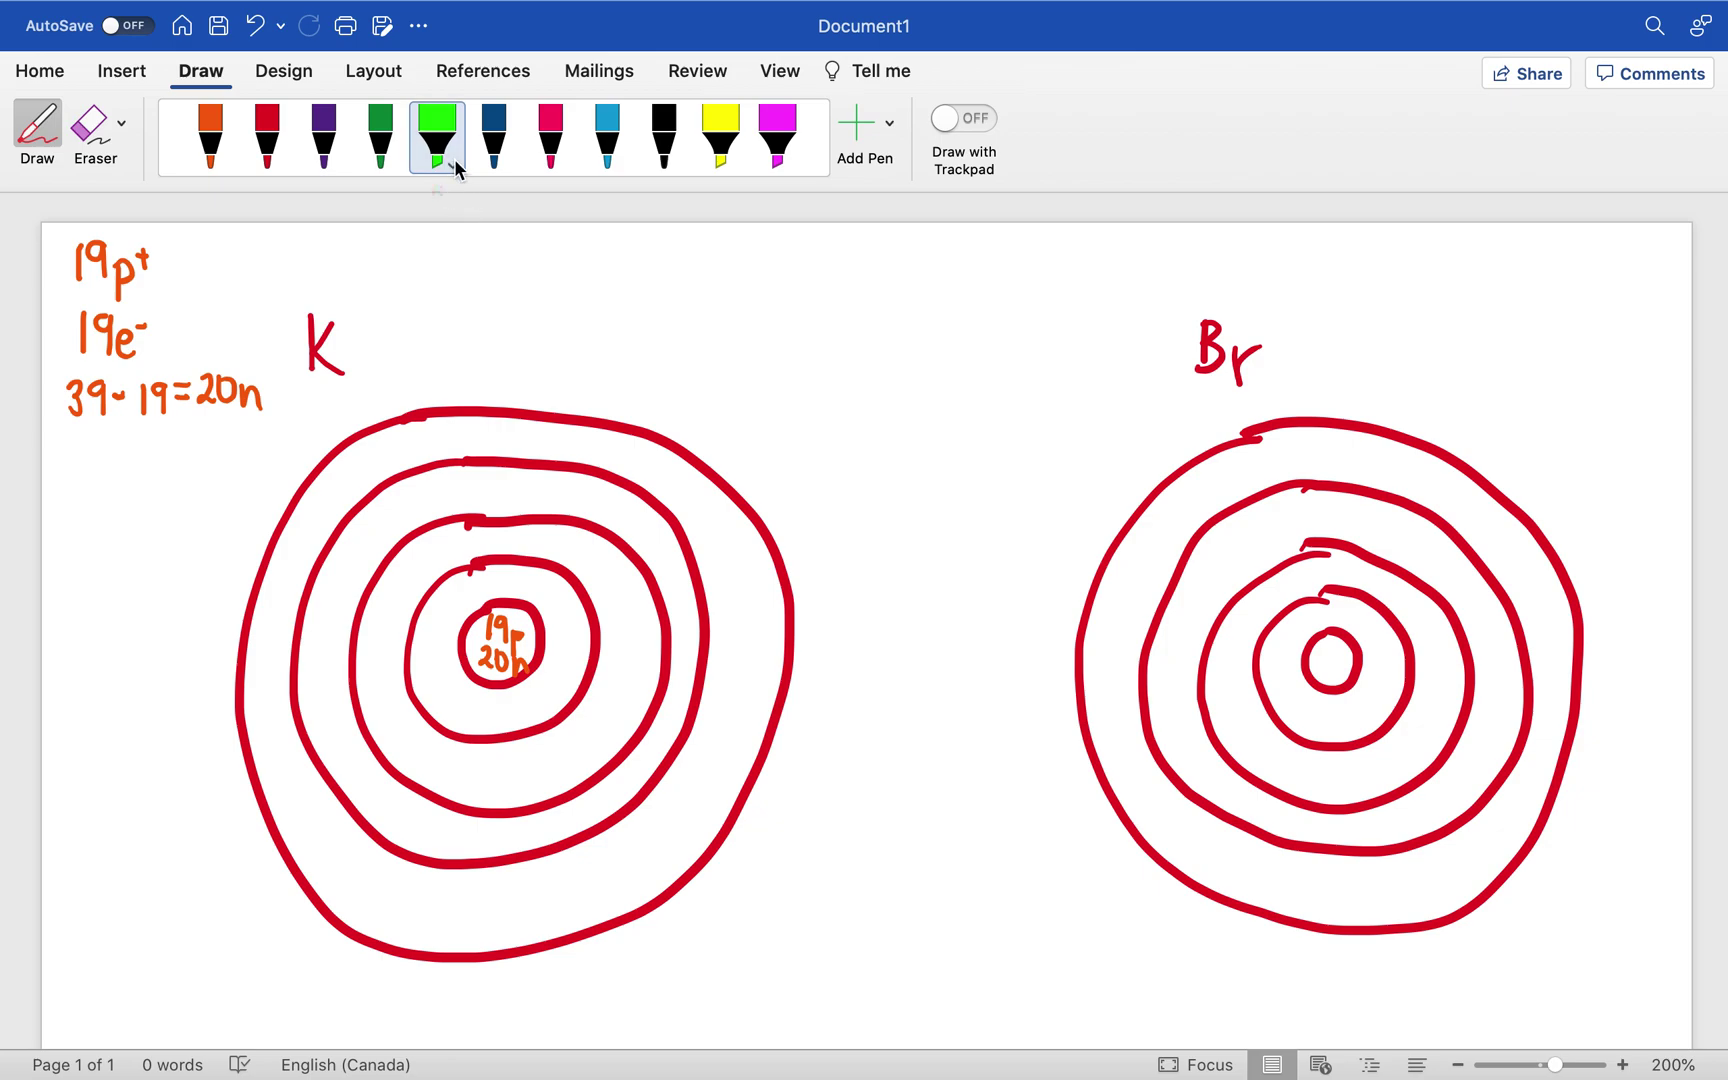
left_click(452, 163)
left_click(356, 279)
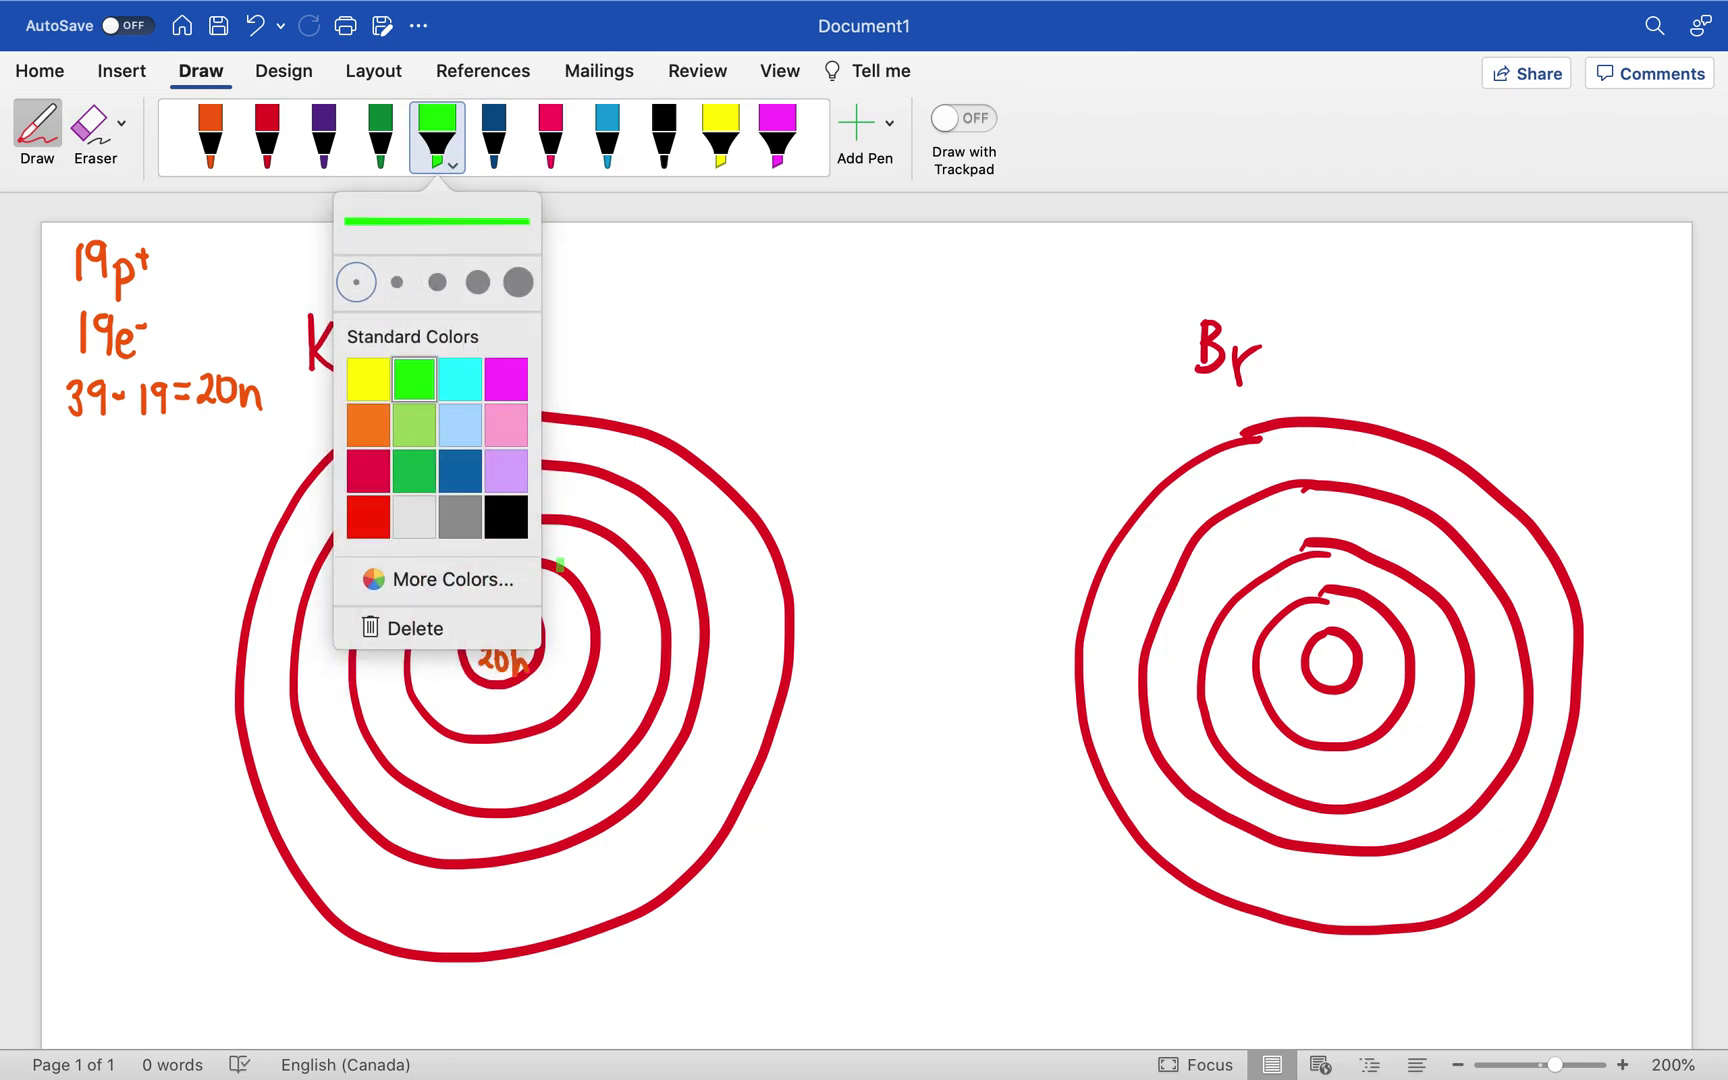
left_click(552, 566)
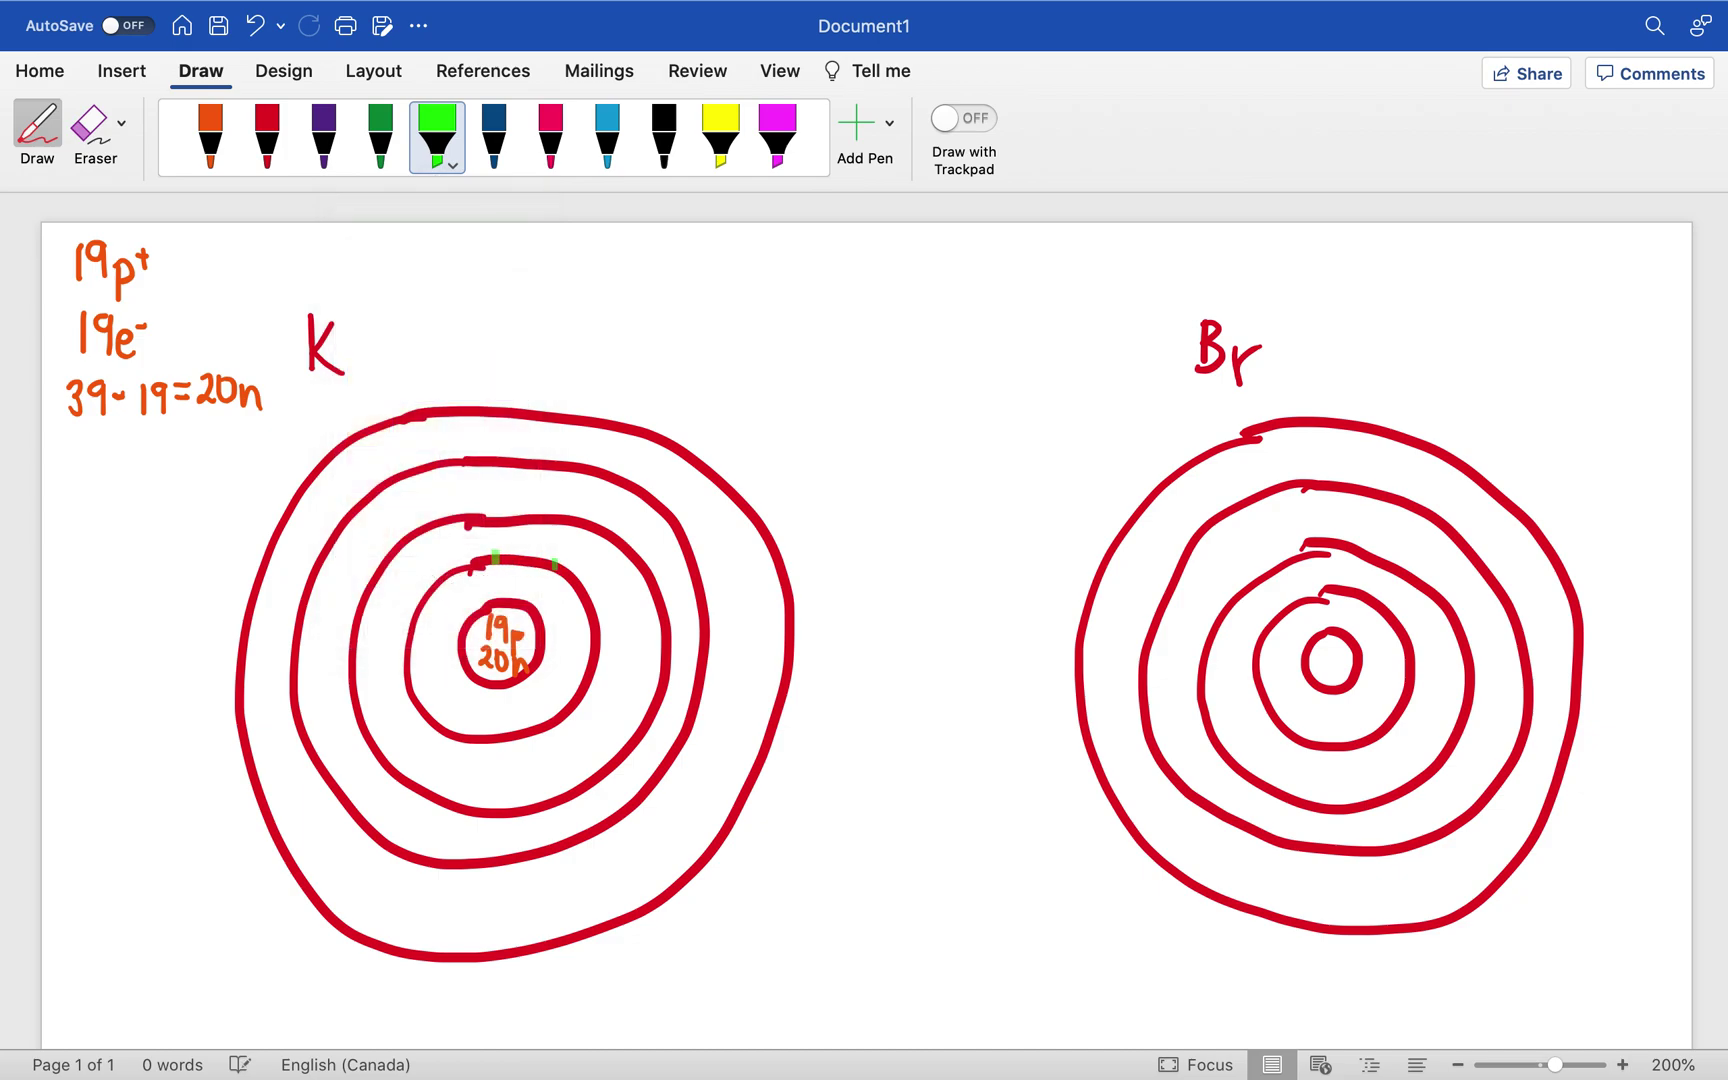
left_click(500, 561)
left_click(549, 566)
Dot 8 green electrons around K's second shell.
left_click(485, 522)
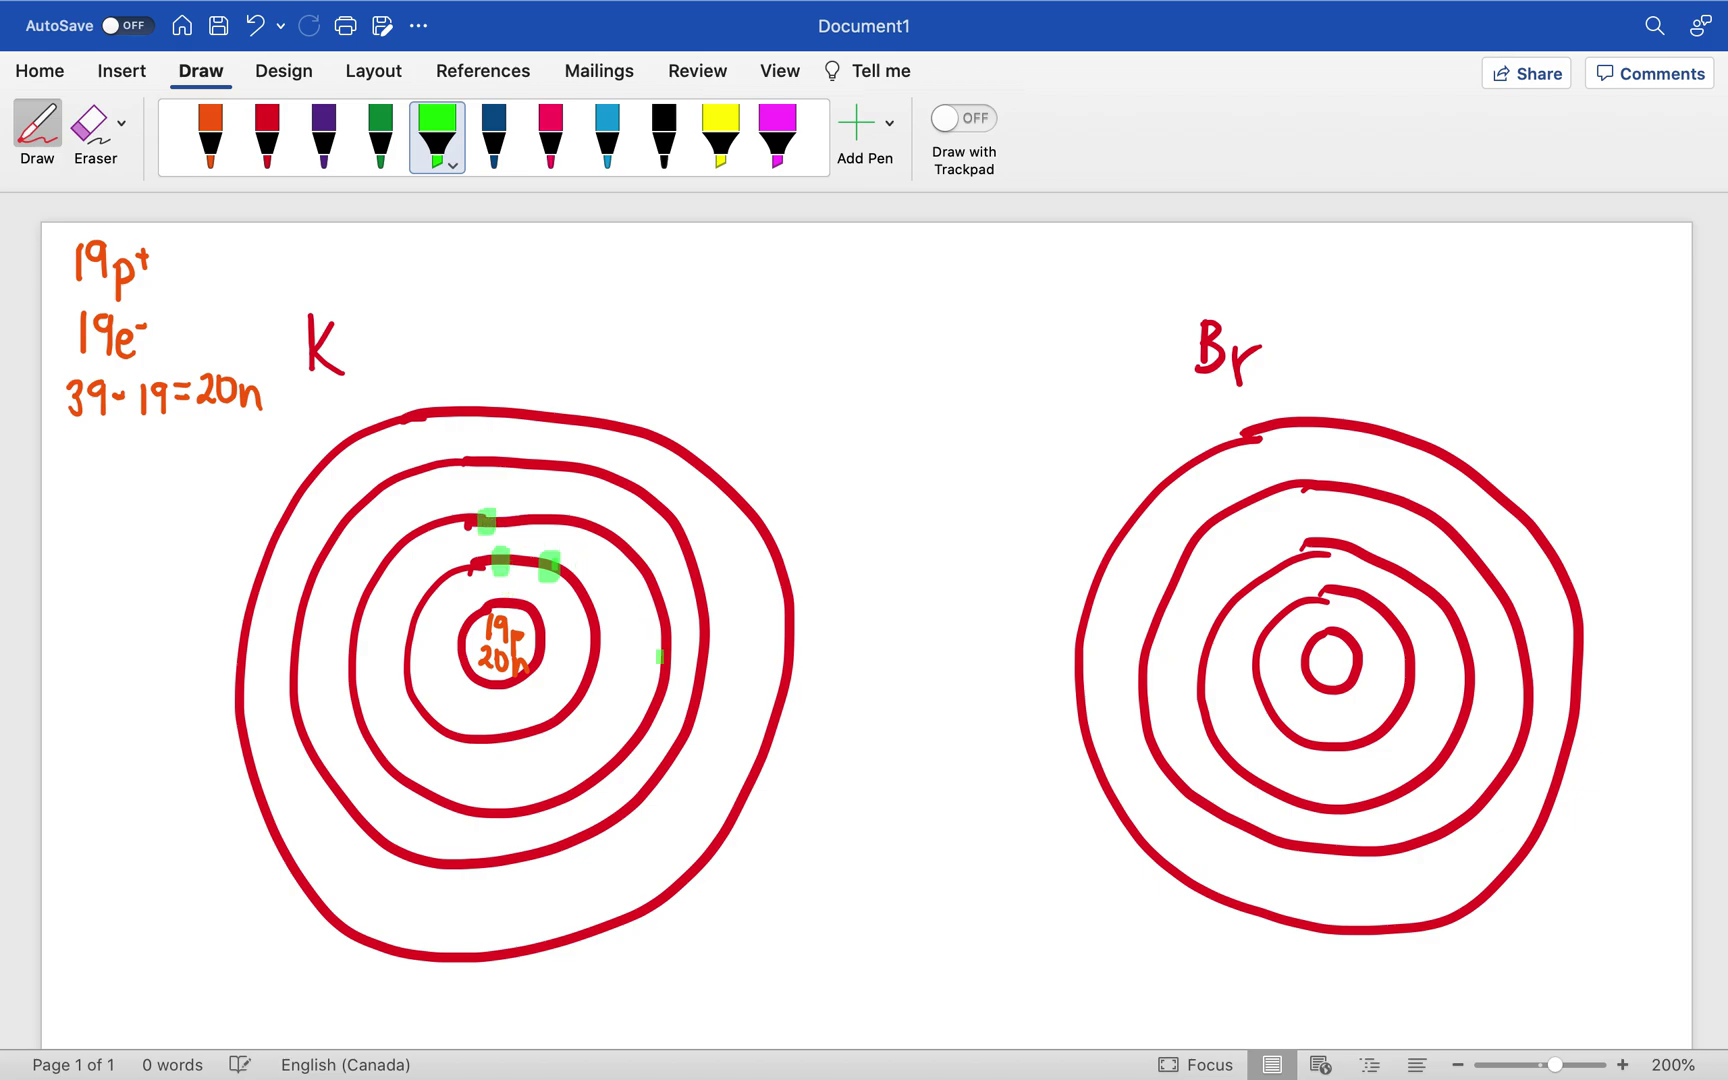
left_click(661, 663)
left_click(484, 812)
left_click(352, 679)
left_click(521, 522)
left_click(655, 708)
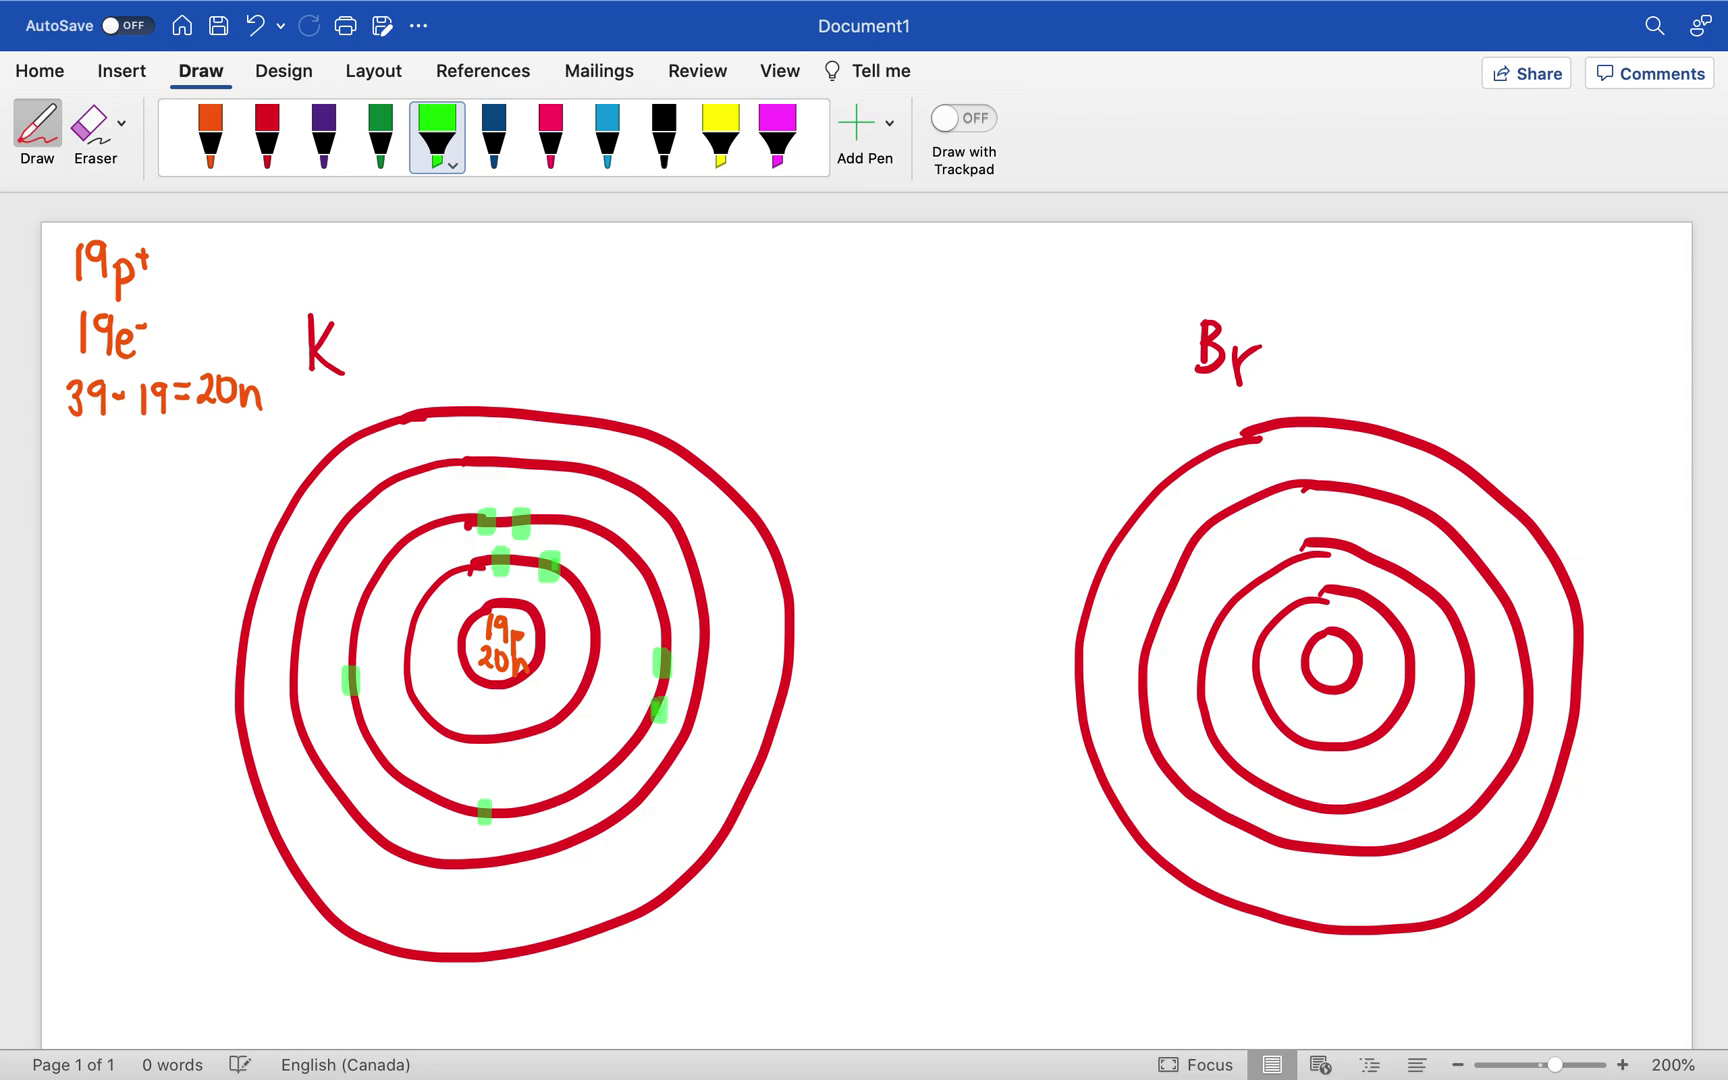
left_click(512, 818)
left_click(357, 720)
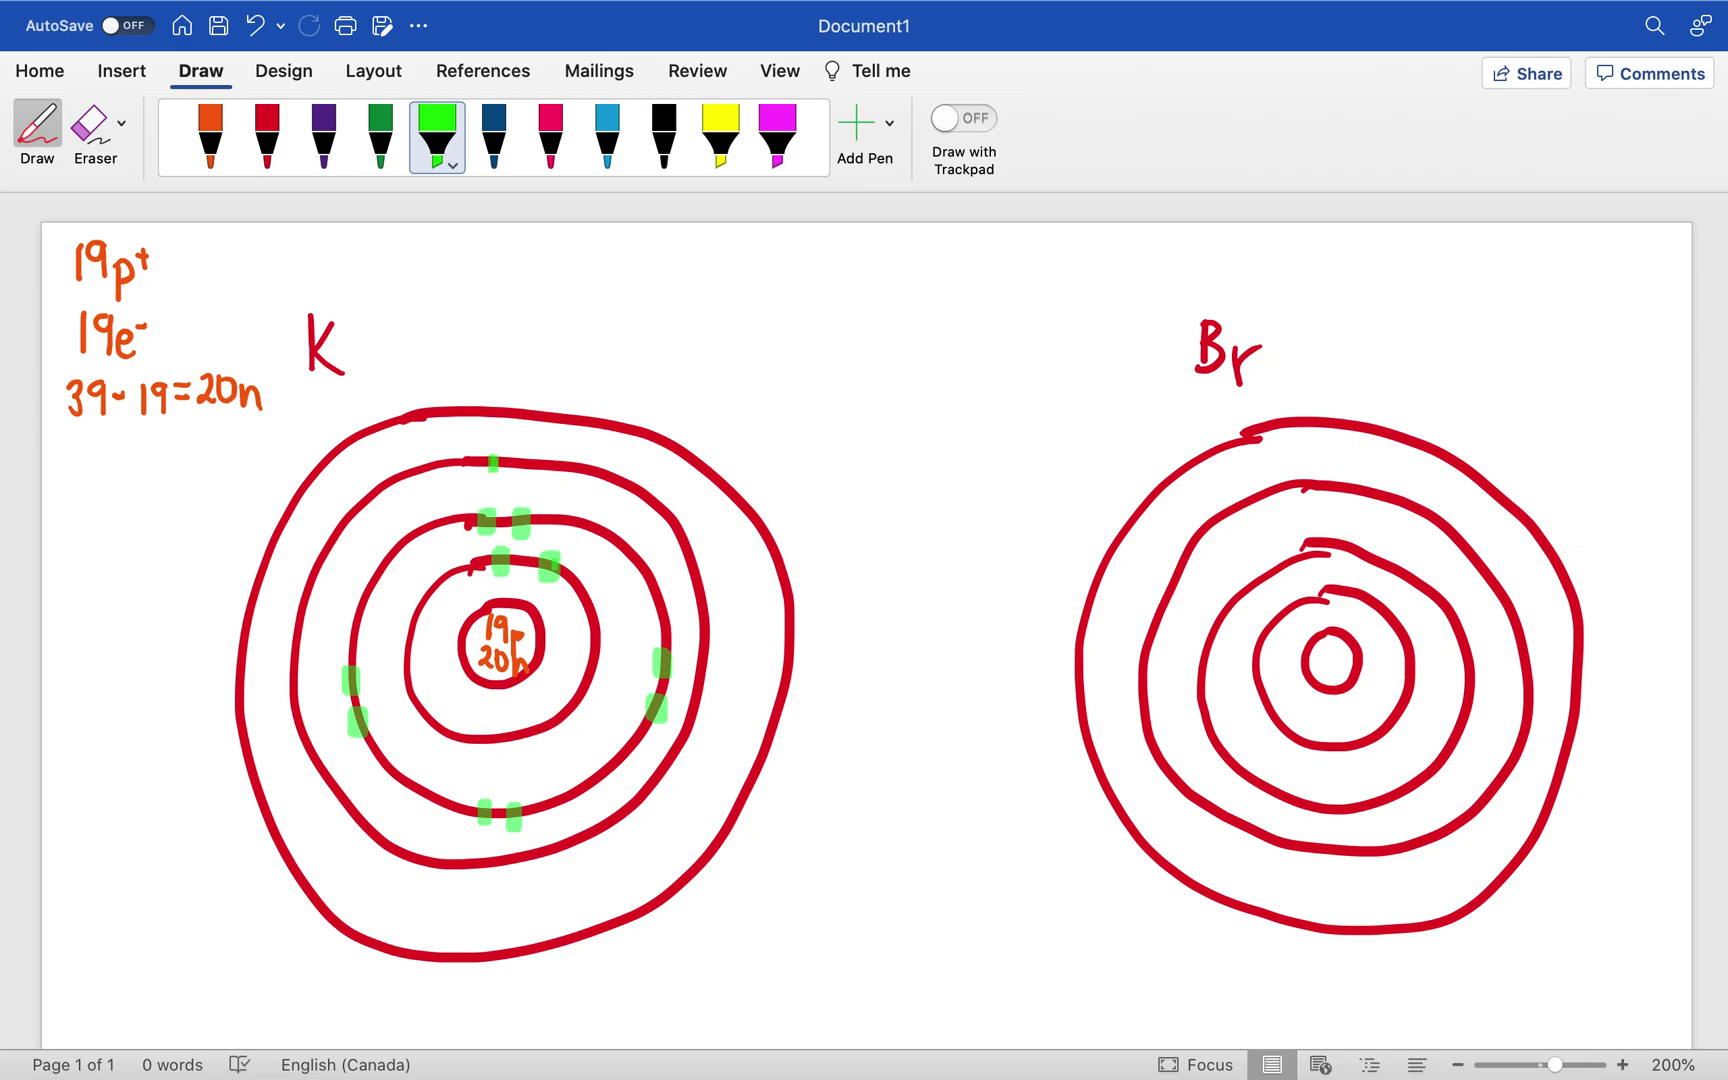
Dot 8 electrons on K's third shell and a single electron on its outer shell.
left_click(490, 463)
left_click(703, 662)
left_click(490, 862)
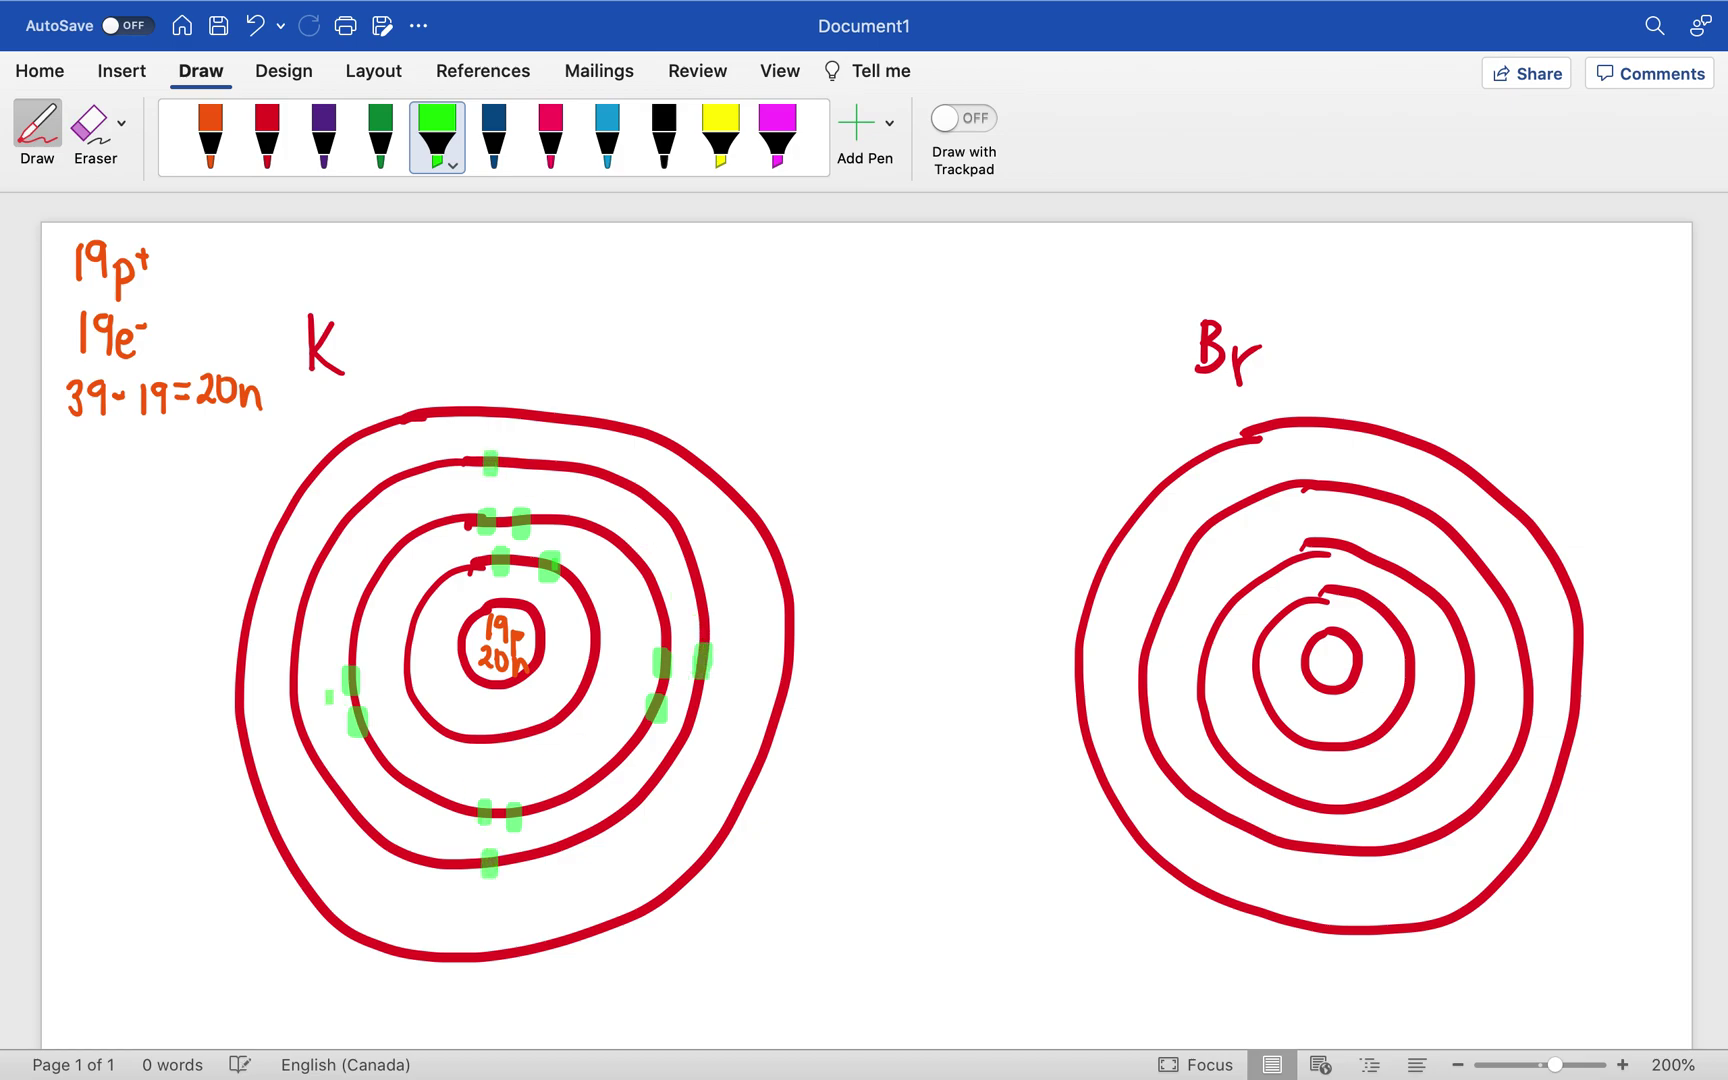
left_click(288, 685)
left_click(522, 465)
left_click(694, 718)
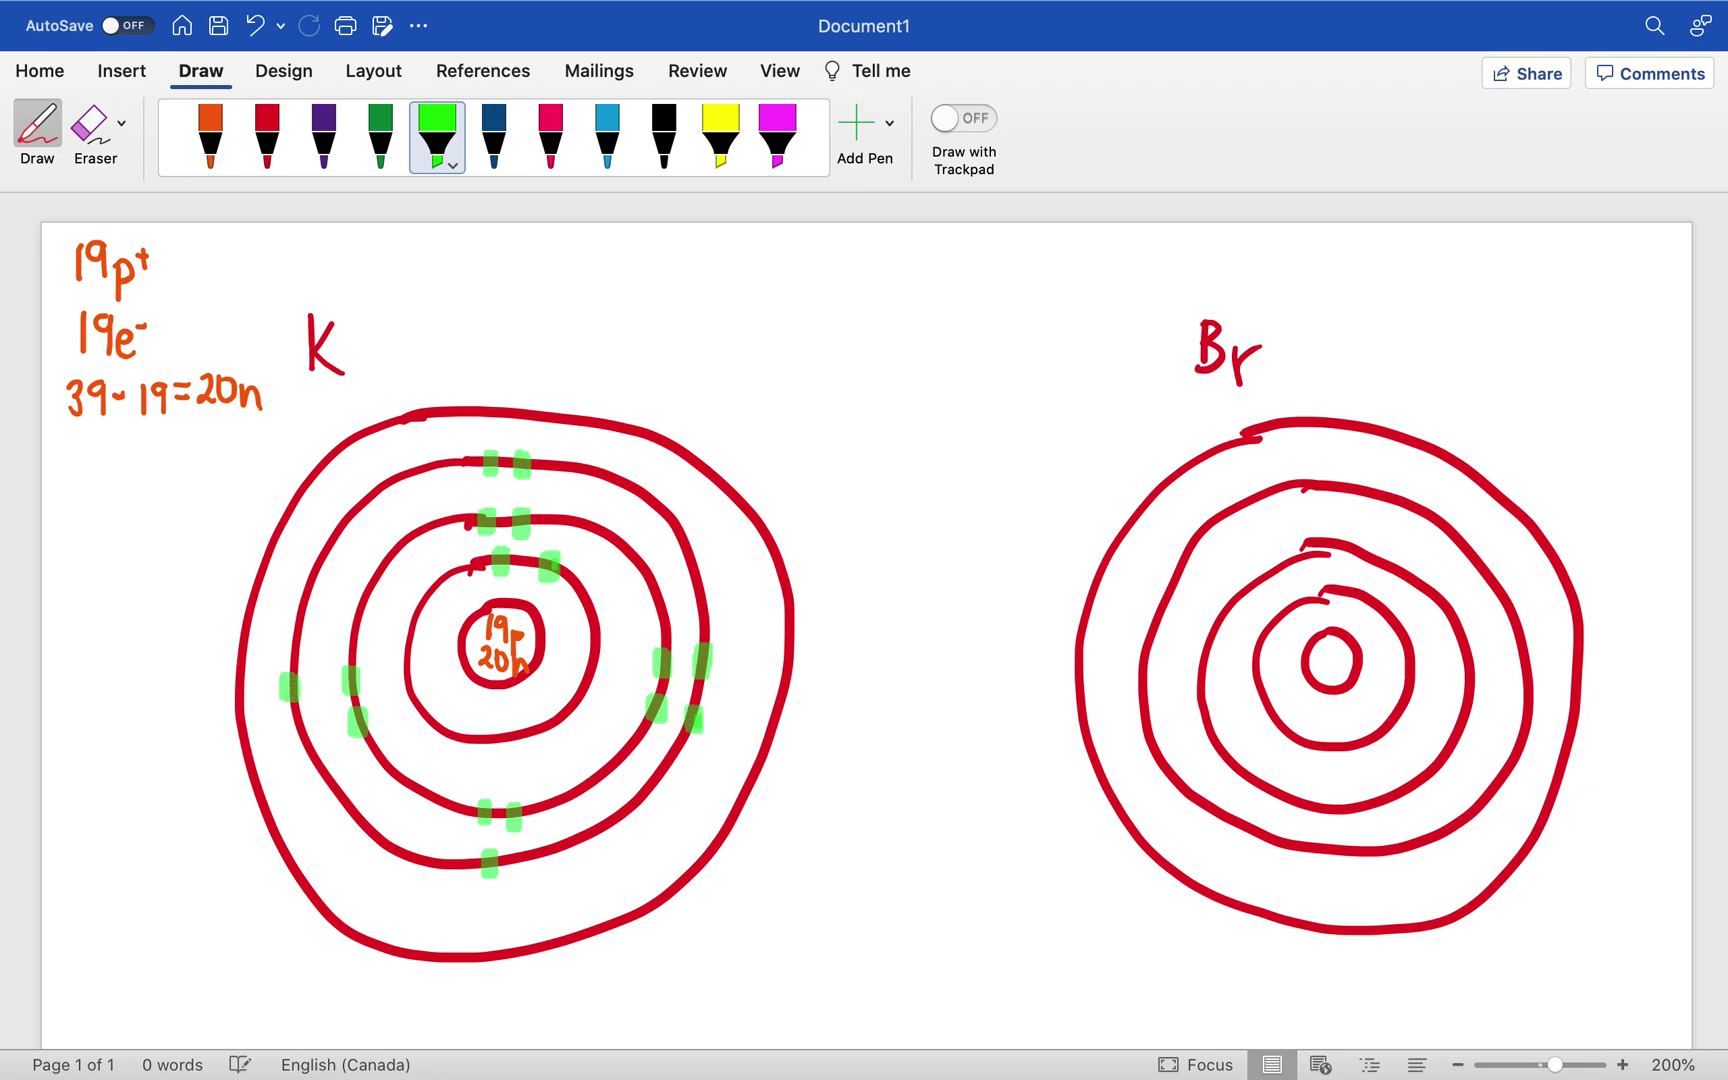
left_click(520, 860)
left_click(300, 732)
left_click(316, 727)
left_click(501, 410)
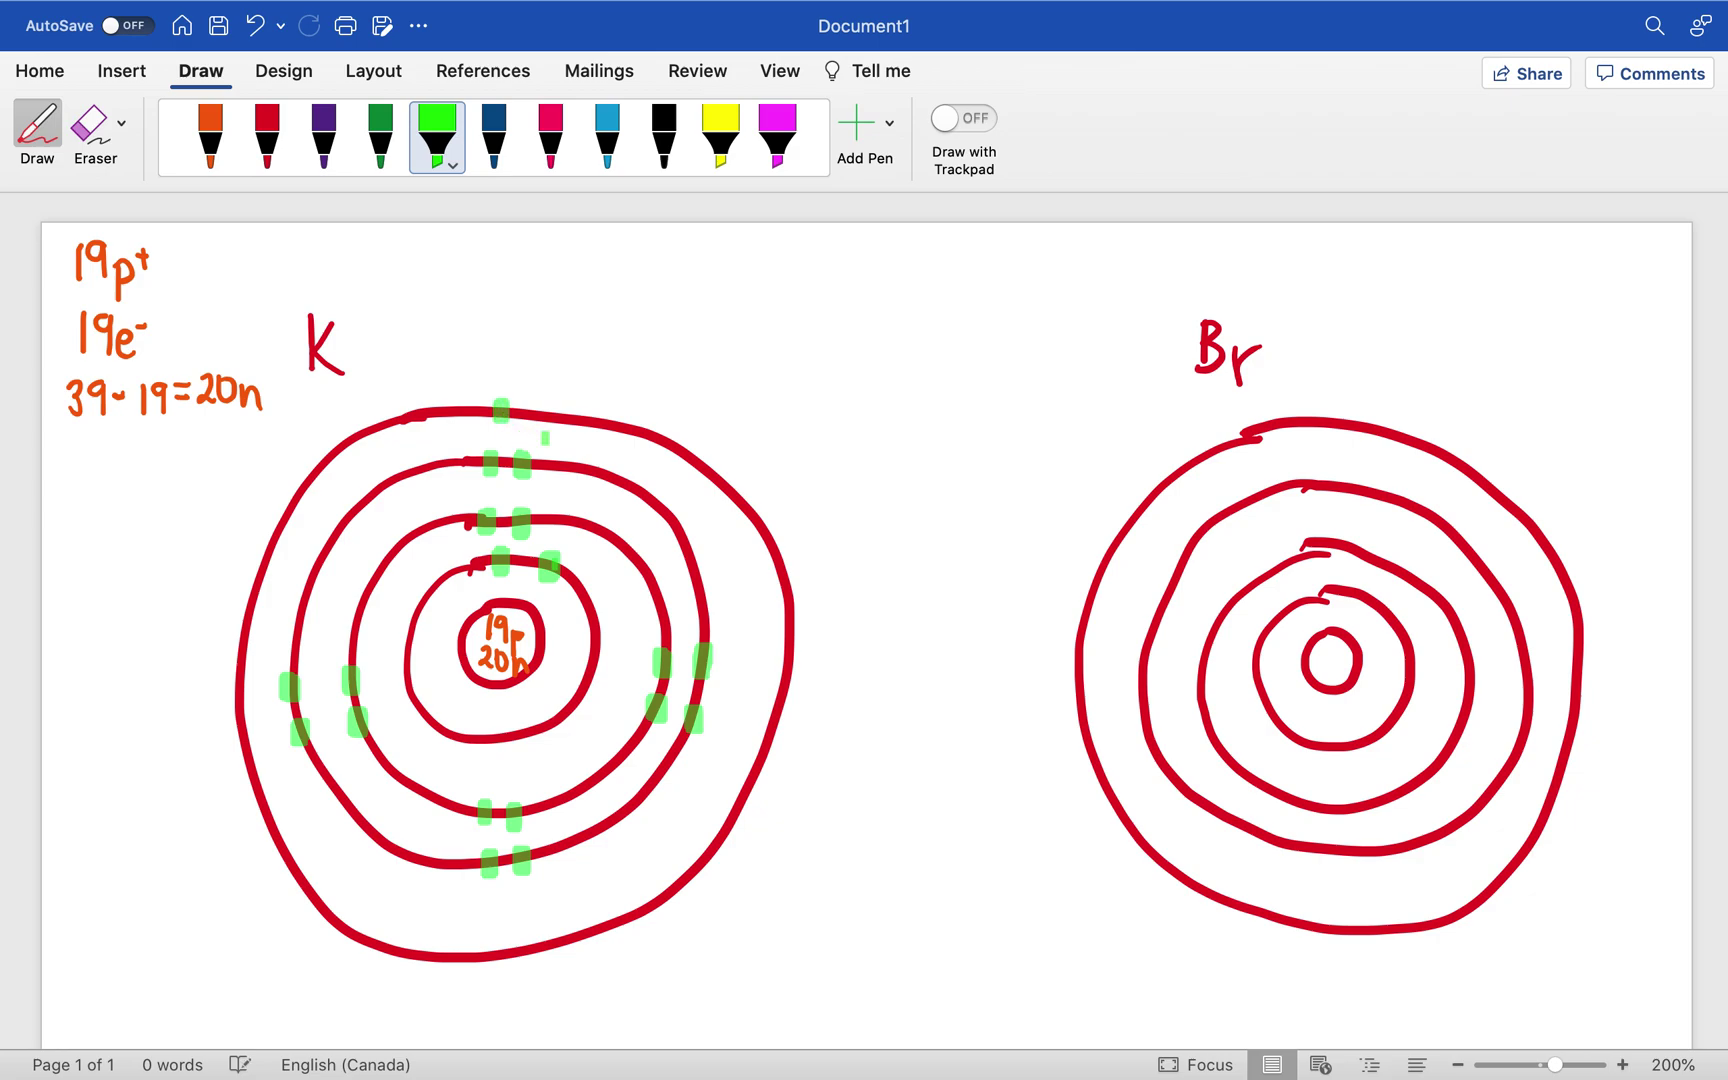
In purple, write '4th period' under K's counts and circle its single outer electron.
left_click(316, 152)
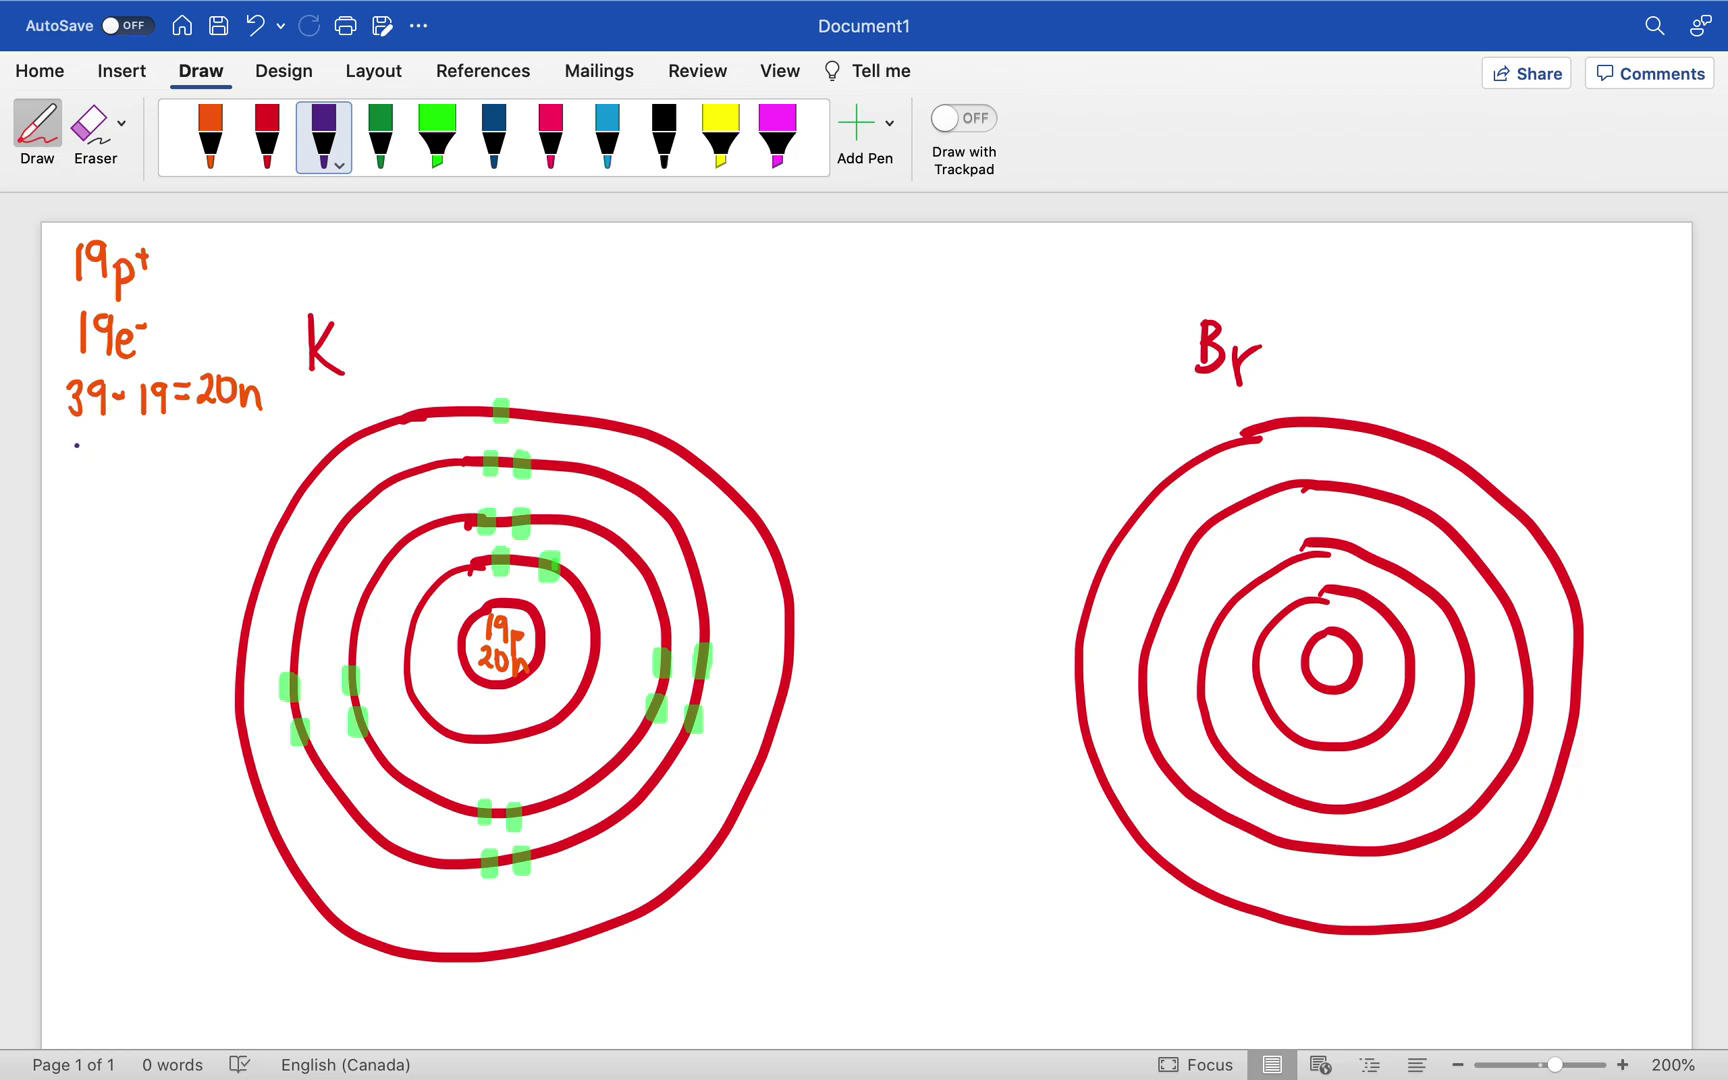
left_click_drag(74, 437, 78, 481)
mouse_move(90, 434)
left_mouse_down()
mouse_move(113, 495)
mouse_move(157, 460)
left_mouse_up()
mouse_move(153, 460)
left_mouse_down()
mouse_move(152, 482)
mouse_move(177, 458)
mouse_move(196, 481)
left_mouse_up()
left_click(201, 463)
left_click_drag(203, 438, 211, 488)
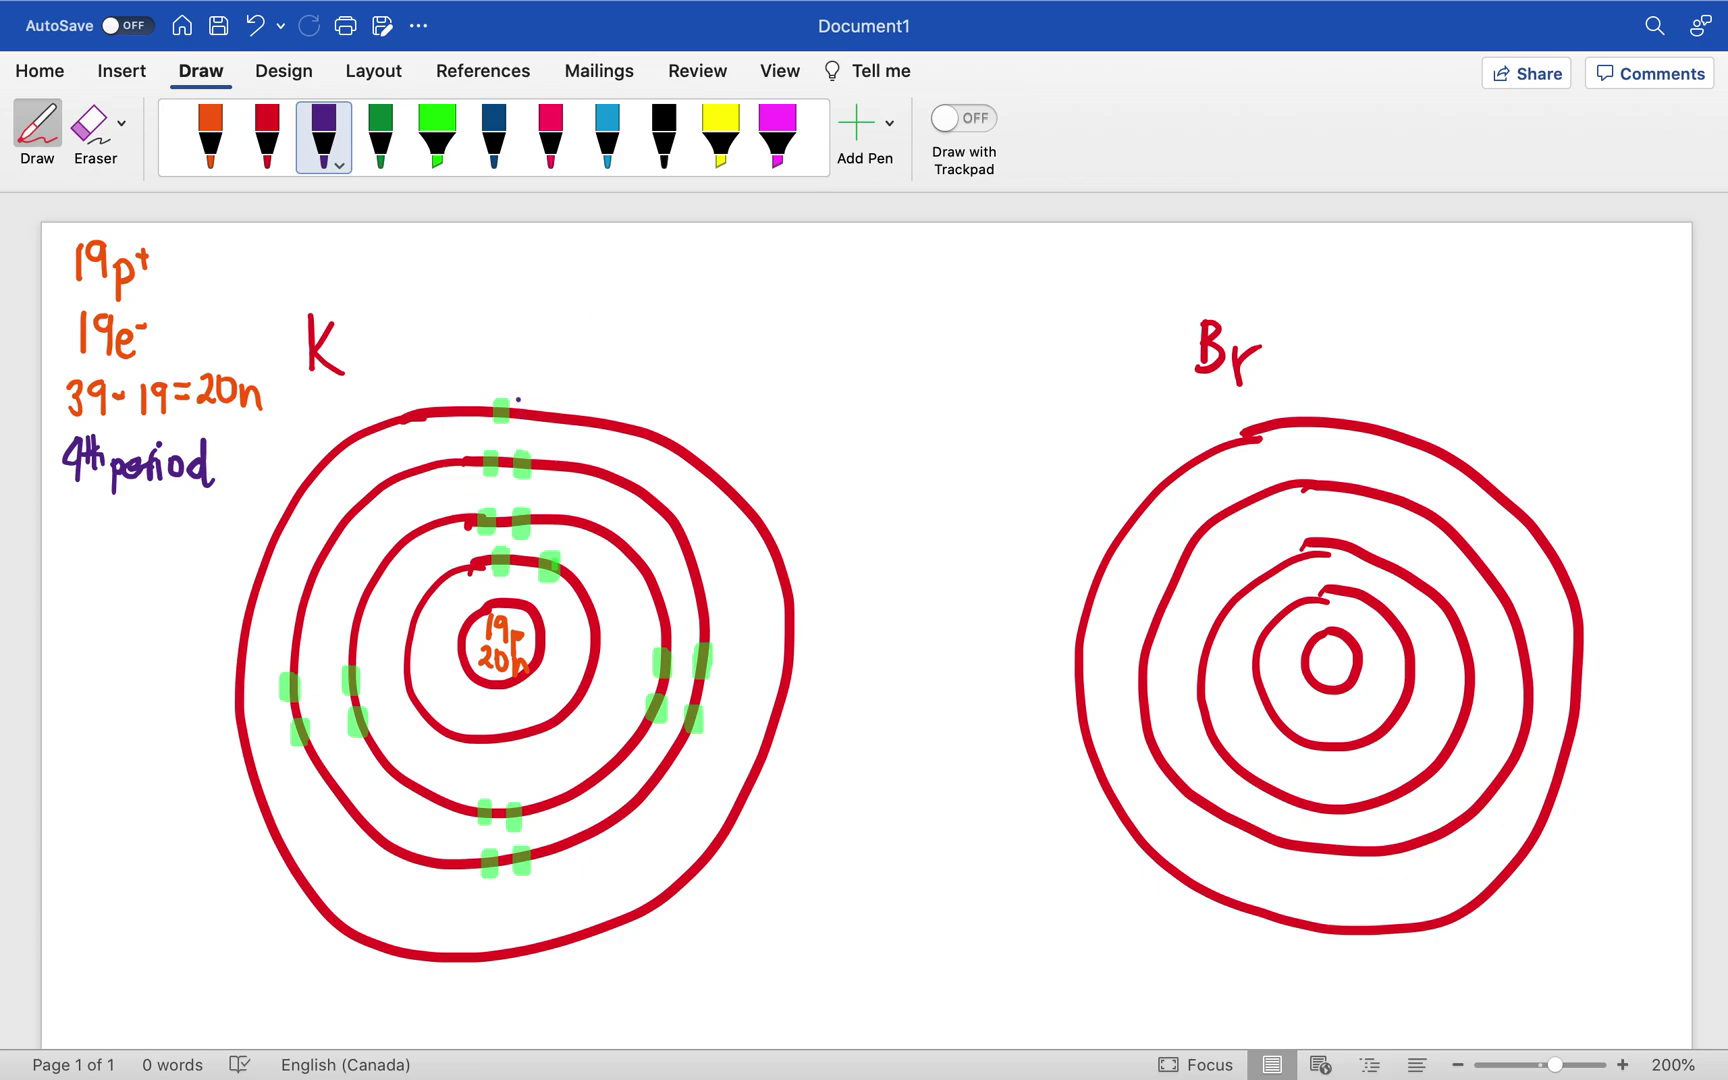
mouse_move(506, 391)
left_mouse_down()
mouse_move(483, 400)
mouse_move(515, 434)
mouse_move(506, 388)
left_mouse_up()
Write 'Group1' below the '4th period' note.
mouse_move(78, 507)
left_mouse_down()
mouse_move(62, 540)
mouse_move(90, 520)
mouse_move(110, 546)
mouse_move(122, 524)
left_mouse_up()
mouse_move(121, 526)
left_mouse_down()
mouse_move(122, 560)
mouse_move(120, 536)
mouse_move(155, 506)
mouse_move(151, 543)
left_mouse_up()
left_click_drag(140, 545, 165, 545)
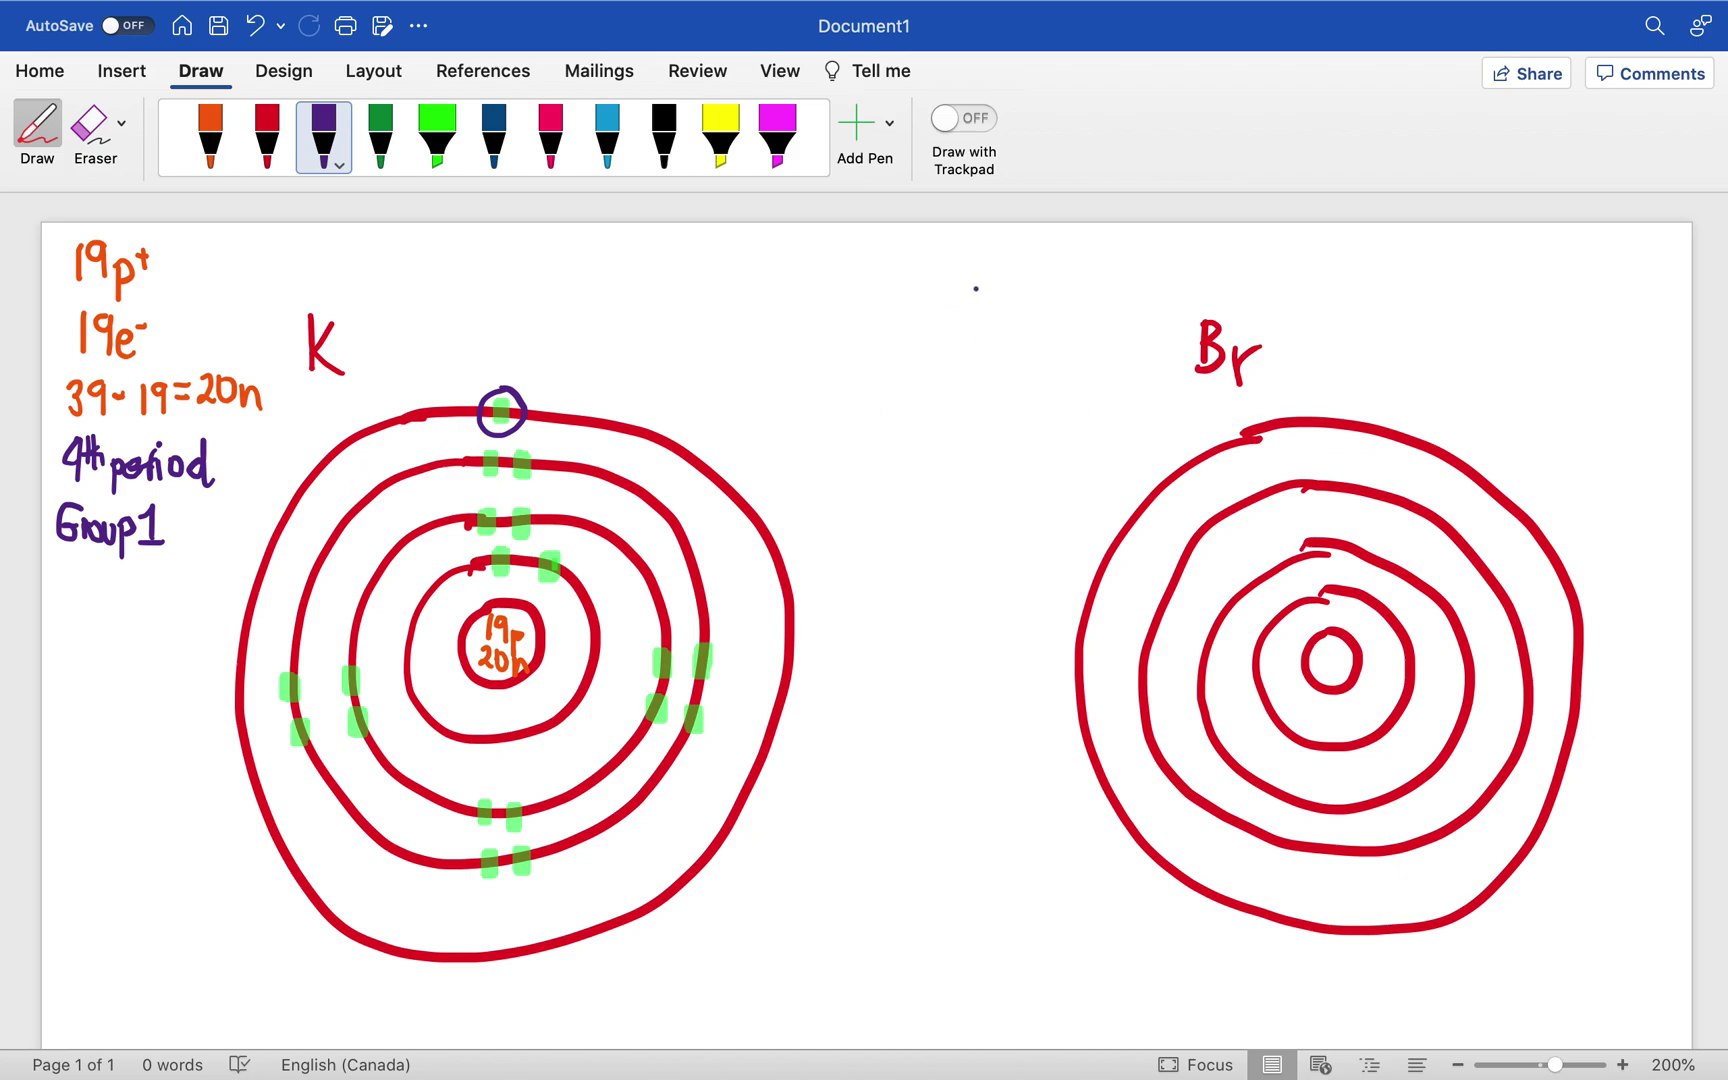
left_click(210, 138)
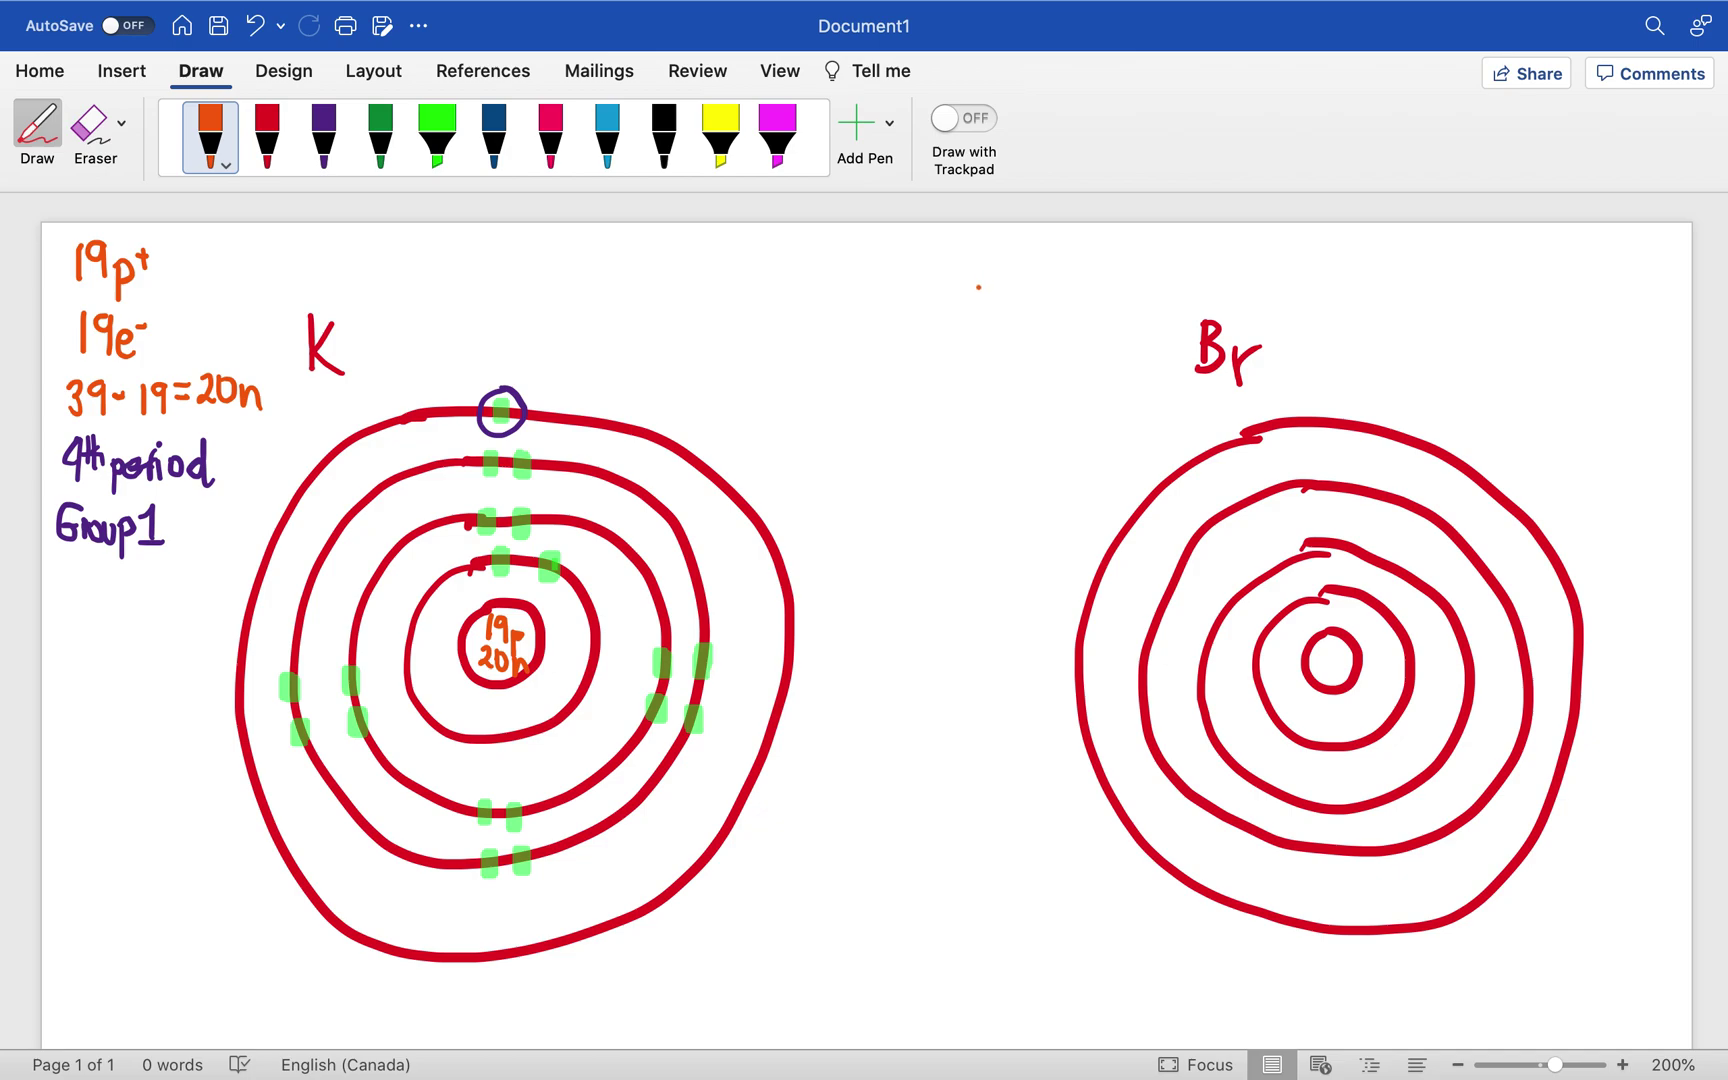
In orange, write 35p+ and 35e- above Br.
mouse_move(968, 244)
left_mouse_down()
mouse_move(987, 250)
mouse_move(972, 277)
mouse_move(998, 279)
mouse_move(1014, 236)
left_mouse_up()
mouse_move(1010, 258)
left_mouse_down()
mouse_move(1013, 304)
mouse_move(1014, 283)
mouse_move(976, 343)
mouse_move(996, 345)
mouse_move(1042, 262)
left_mouse_up()
mouse_move(1018, 333)
left_mouse_down()
mouse_move(1027, 320)
mouse_move(1038, 348)
left_mouse_up()
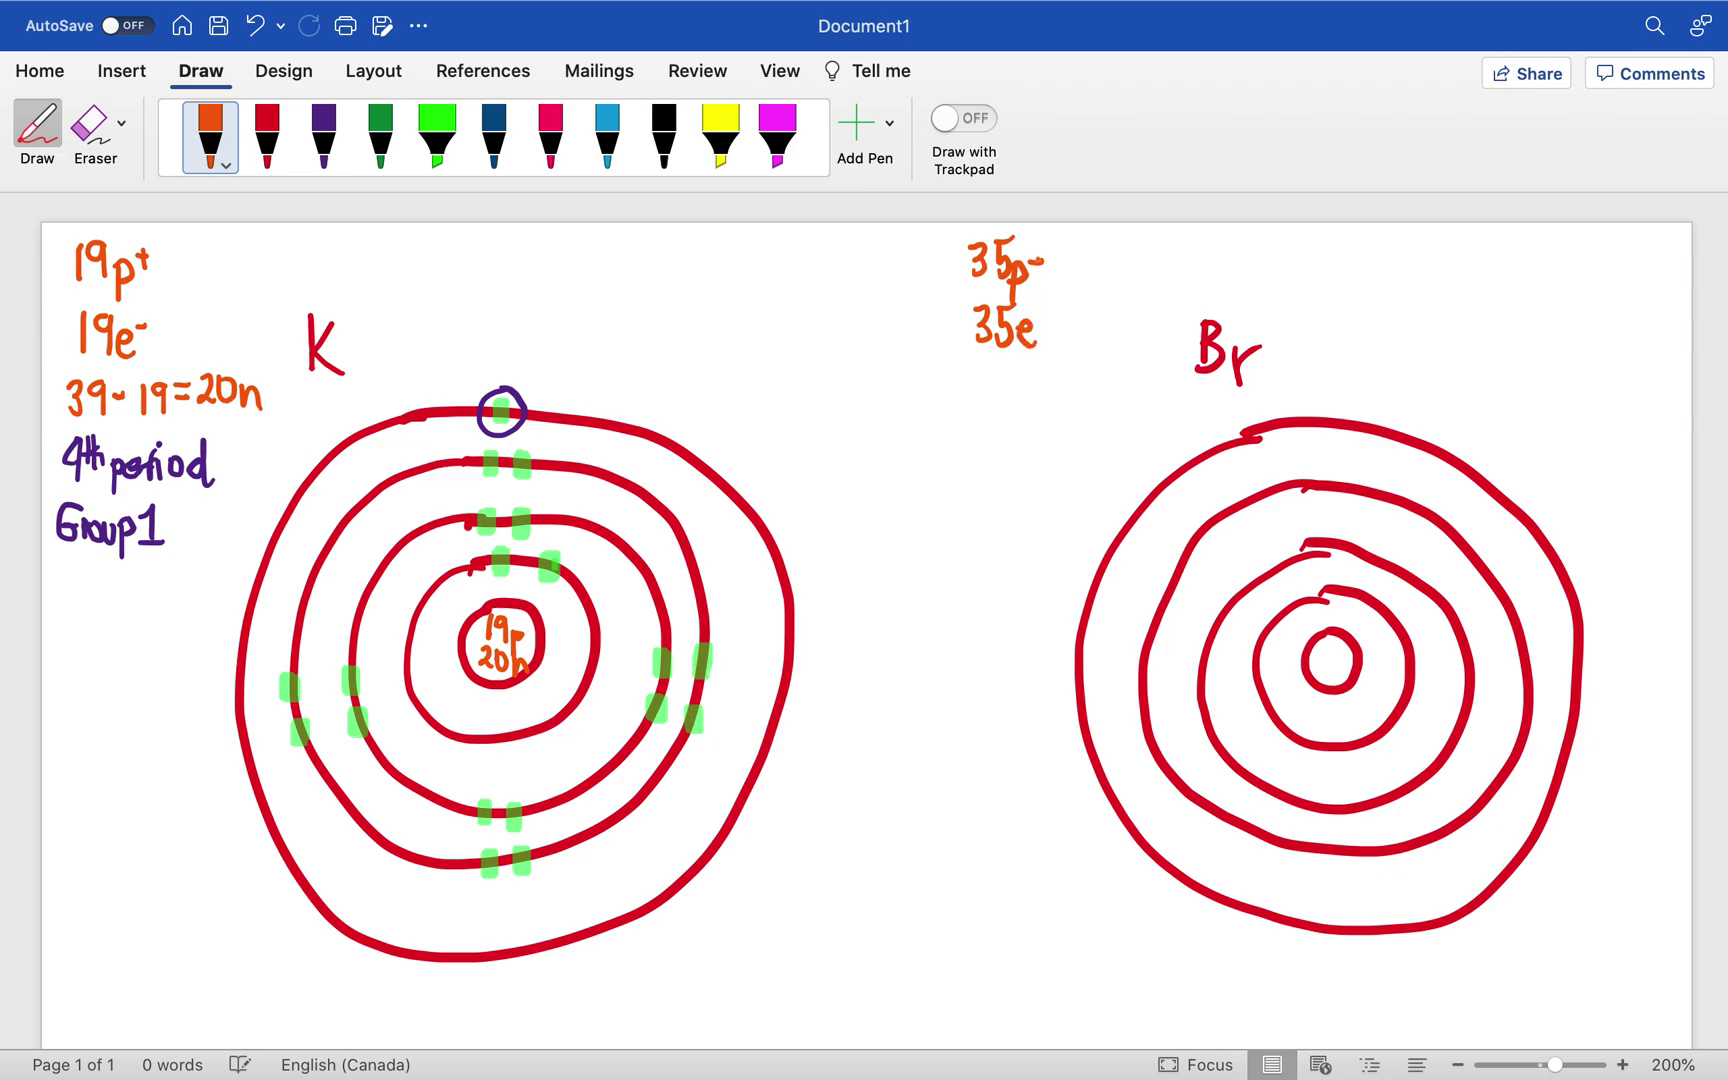
left_click_drag(1039, 266, 1053, 313)
Write the neutron count 80-35=45n, and label Br's nucleus with 35p.
mouse_move(991, 378)
left_mouse_down()
mouse_move(1000, 416)
mouse_move(1010, 378)
mouse_move(1057, 398)
mouse_move(1050, 418)
left_mouse_up()
left_click_drag(1072, 382, 1076, 416)
mouse_move(1074, 376)
left_mouse_down()
mouse_move(1137, 398)
mouse_move(1128, 416)
mouse_move(1146, 416)
mouse_move(1140, 390)
mouse_move(1178, 416)
left_mouse_up()
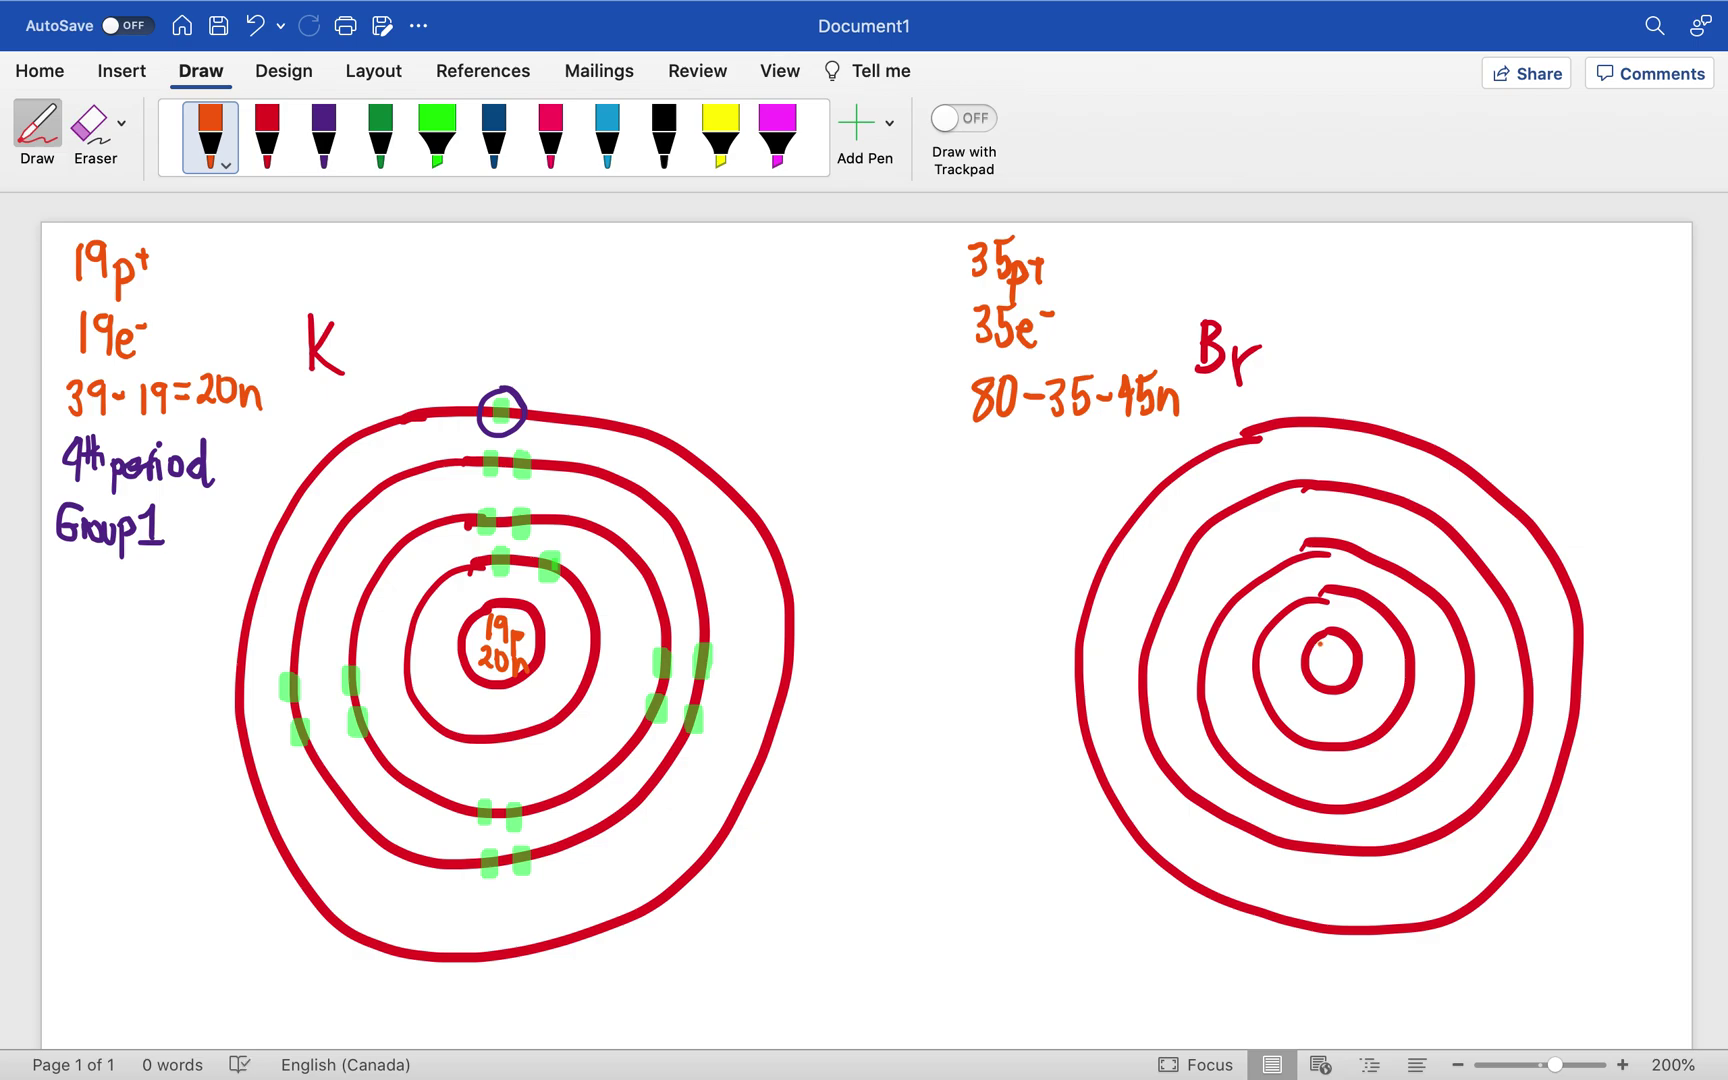
left_click_drag(1317, 643, 1340, 677)
left_click_drag(1340, 654, 1339, 664)
mouse_move(1348, 636)
left_mouse_down()
mouse_move(1324, 683)
mouse_move(1358, 684)
left_mouse_up()
Set the magenta highlighter to its thinnest stroke and dab the first electrons on Br's inner shells.
left_click(782, 157)
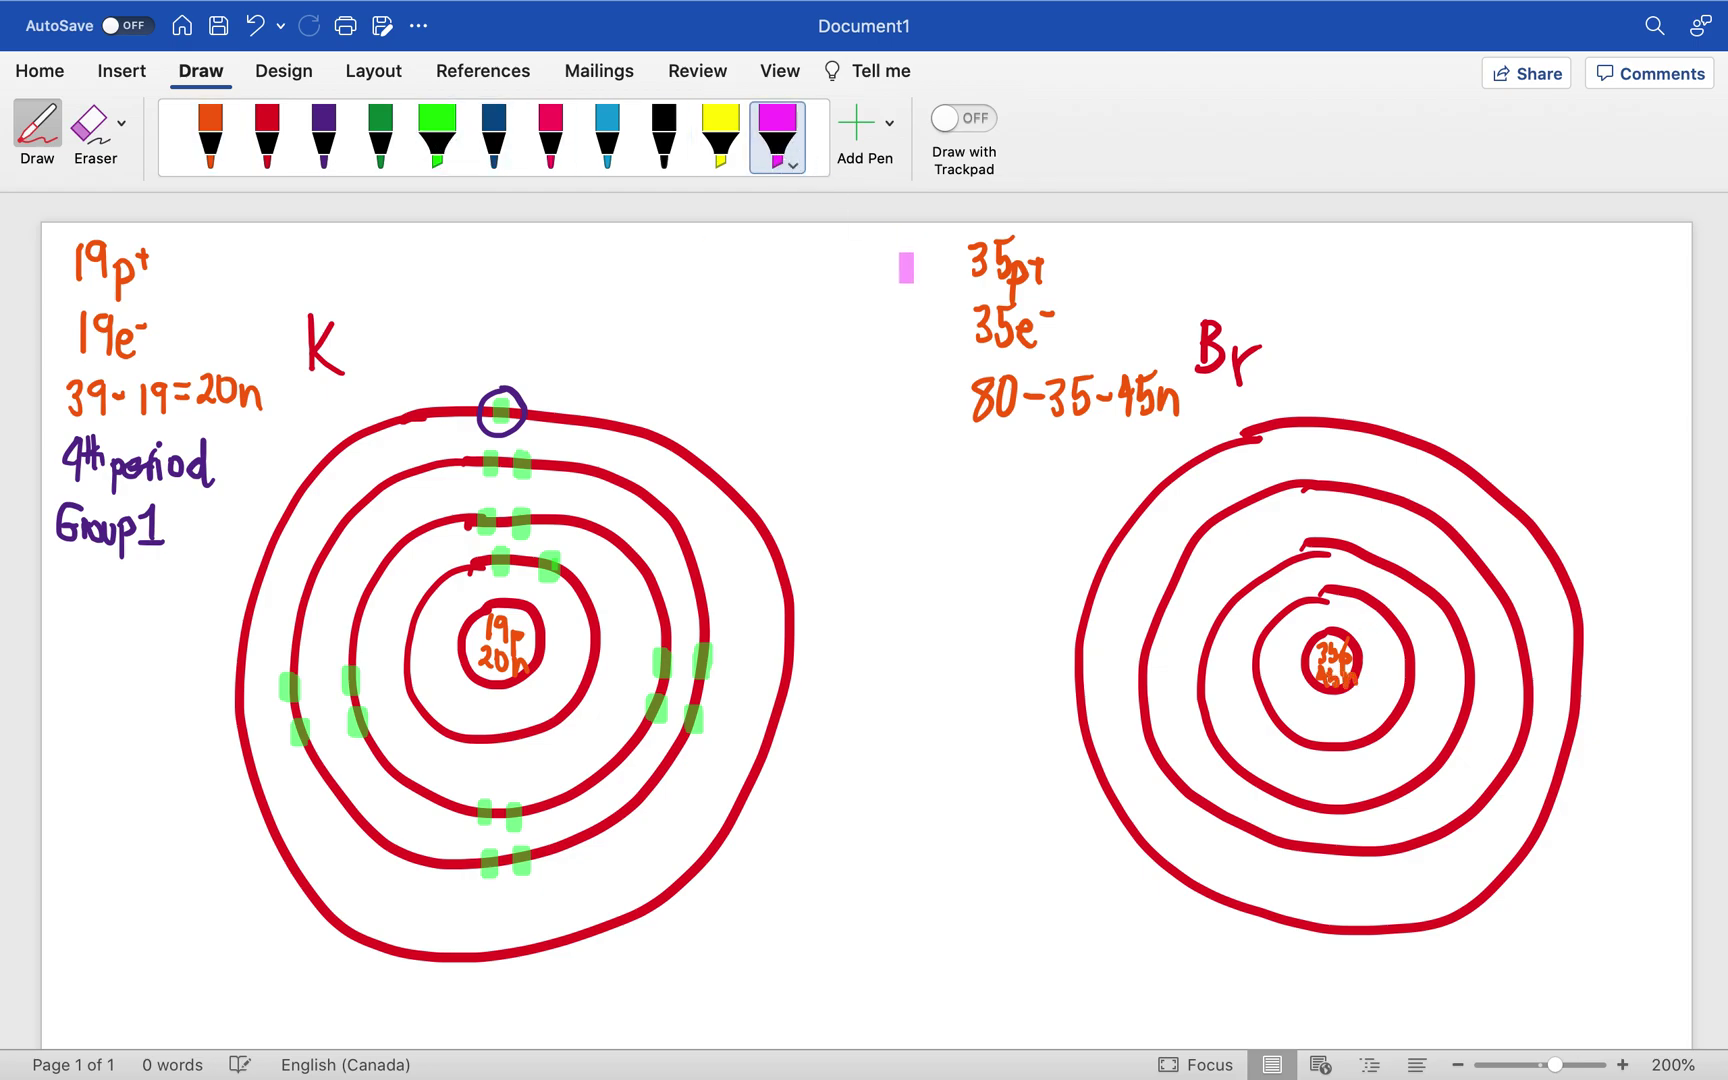
left_click(784, 159)
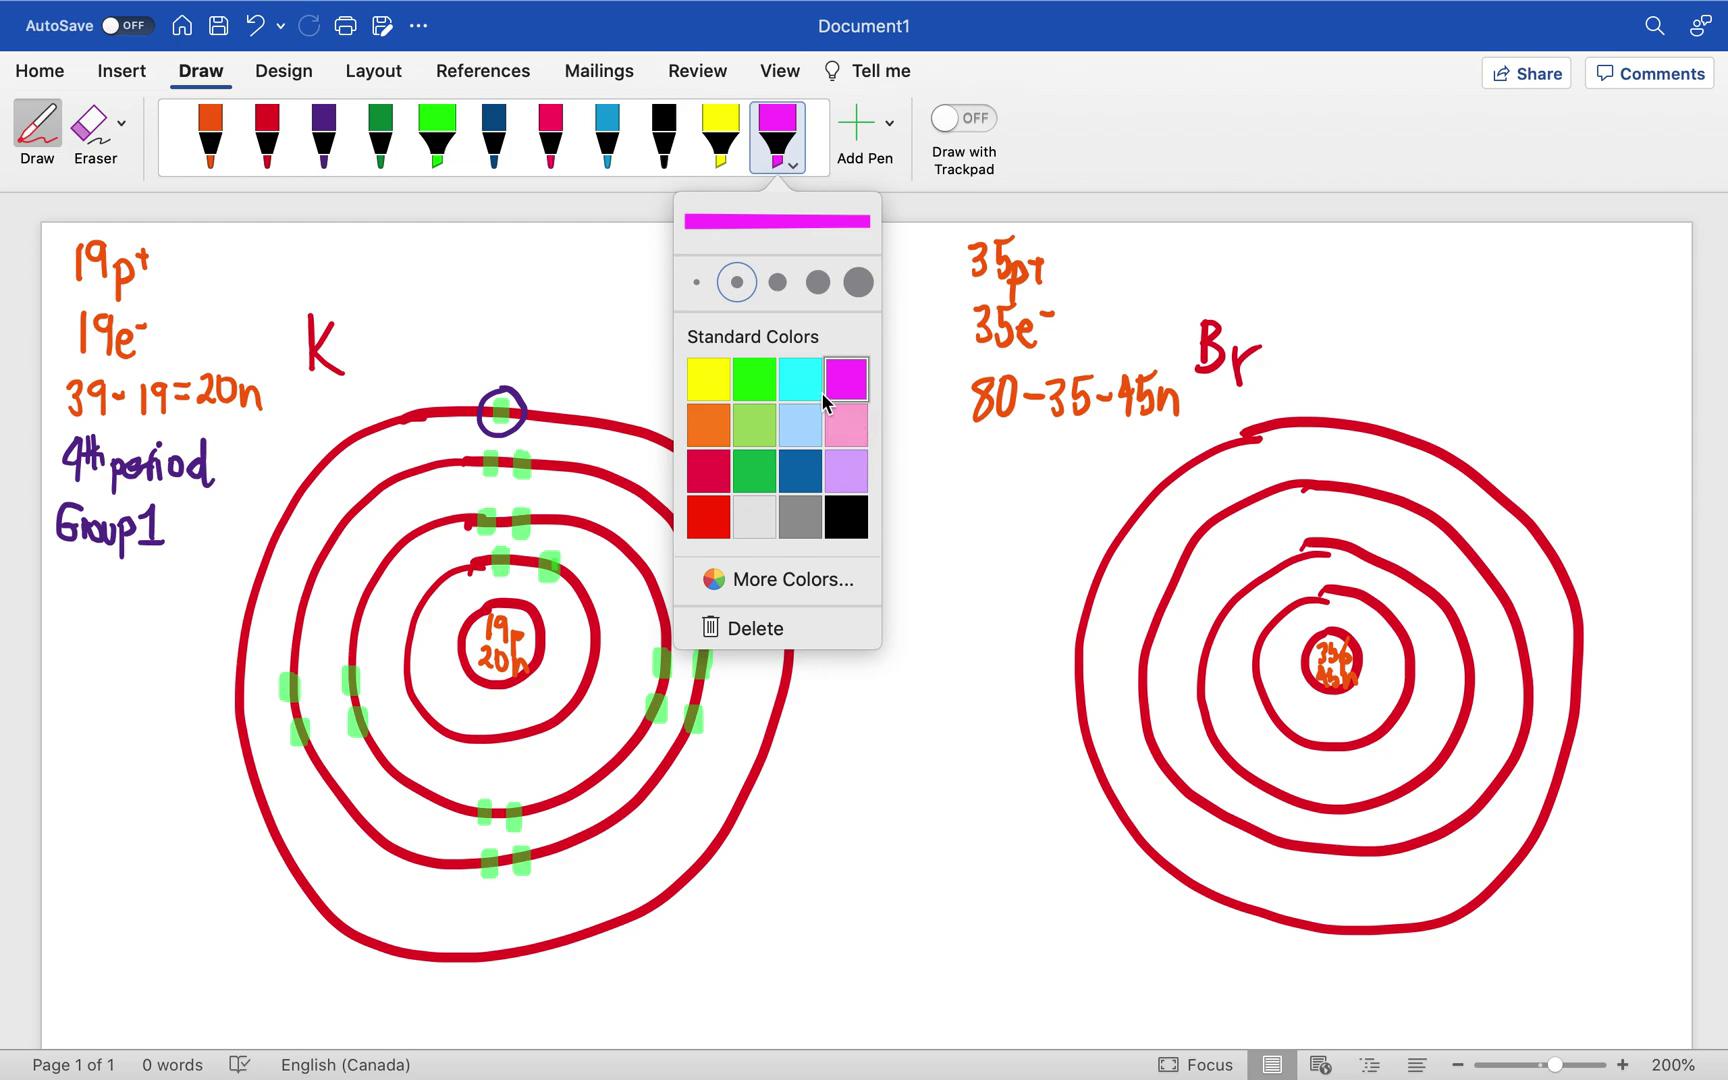
left_click(696, 282)
left_click_drag(1313, 588, 1342, 606)
left_click_drag(1316, 543, 1317, 566)
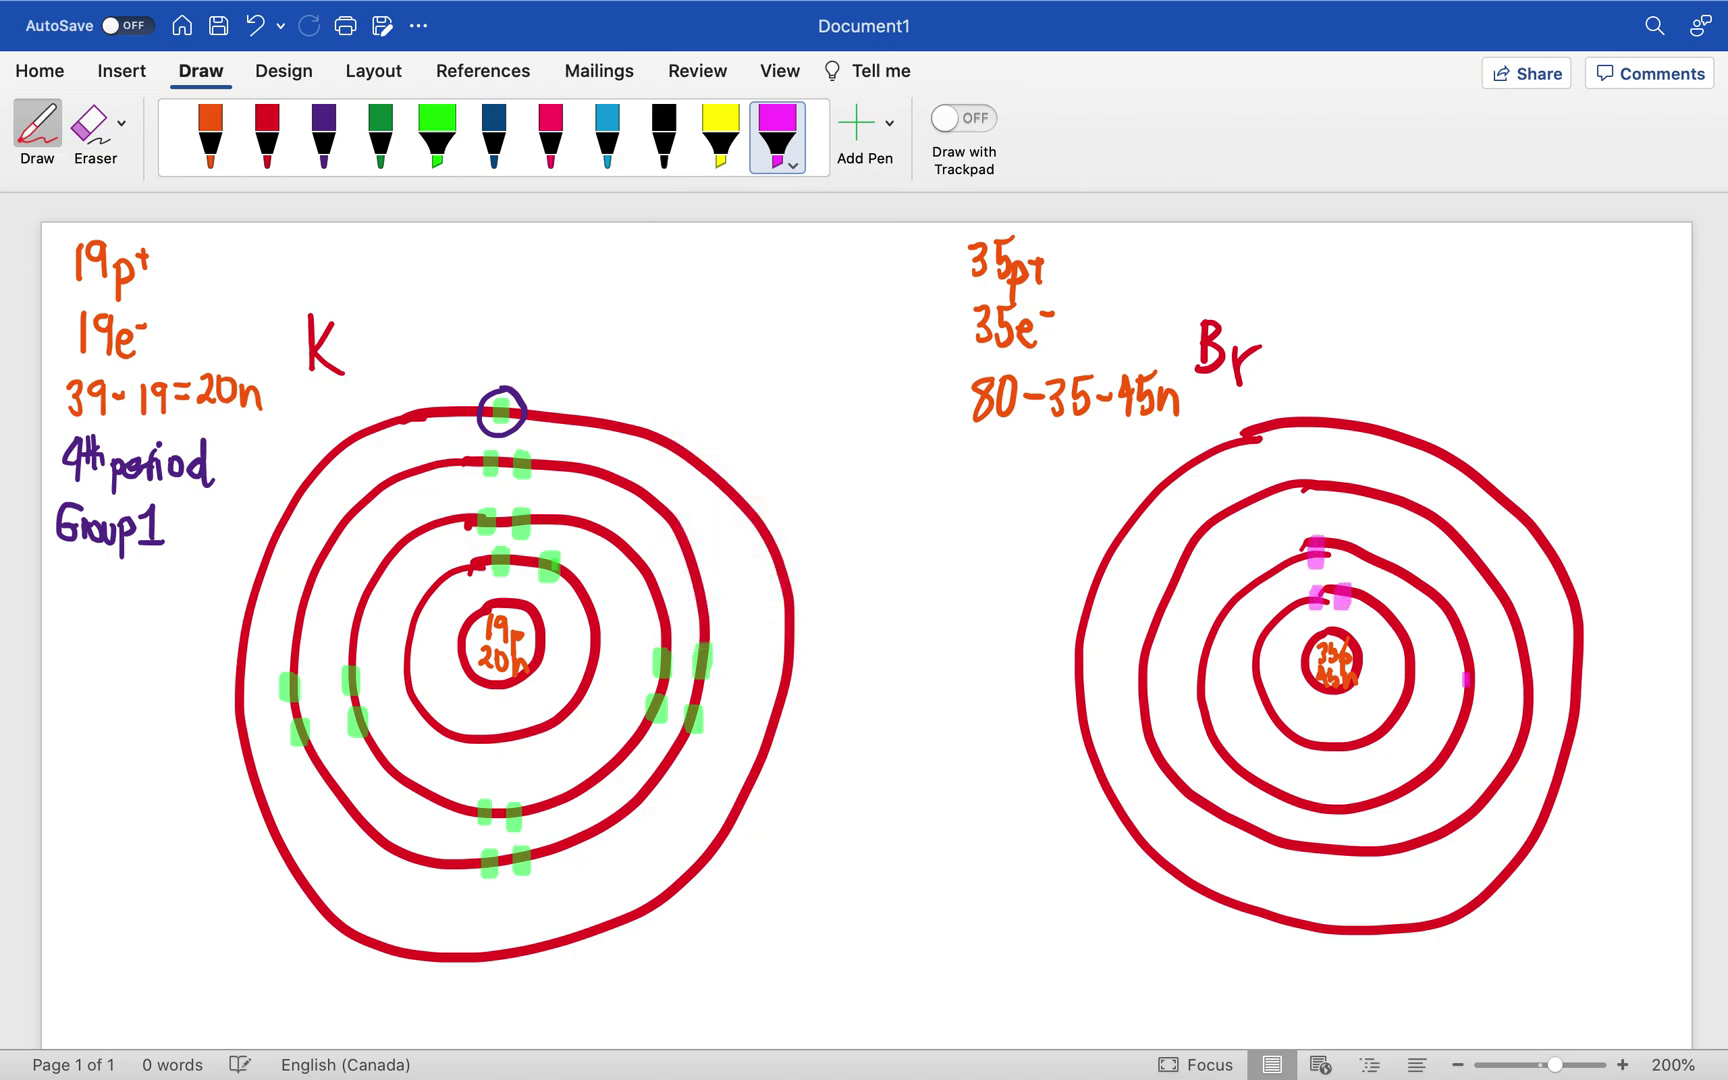
left_click_drag(1467, 668, 1467, 697)
left_click_drag(1337, 792, 1328, 812)
left_click_drag(1203, 684, 1198, 708)
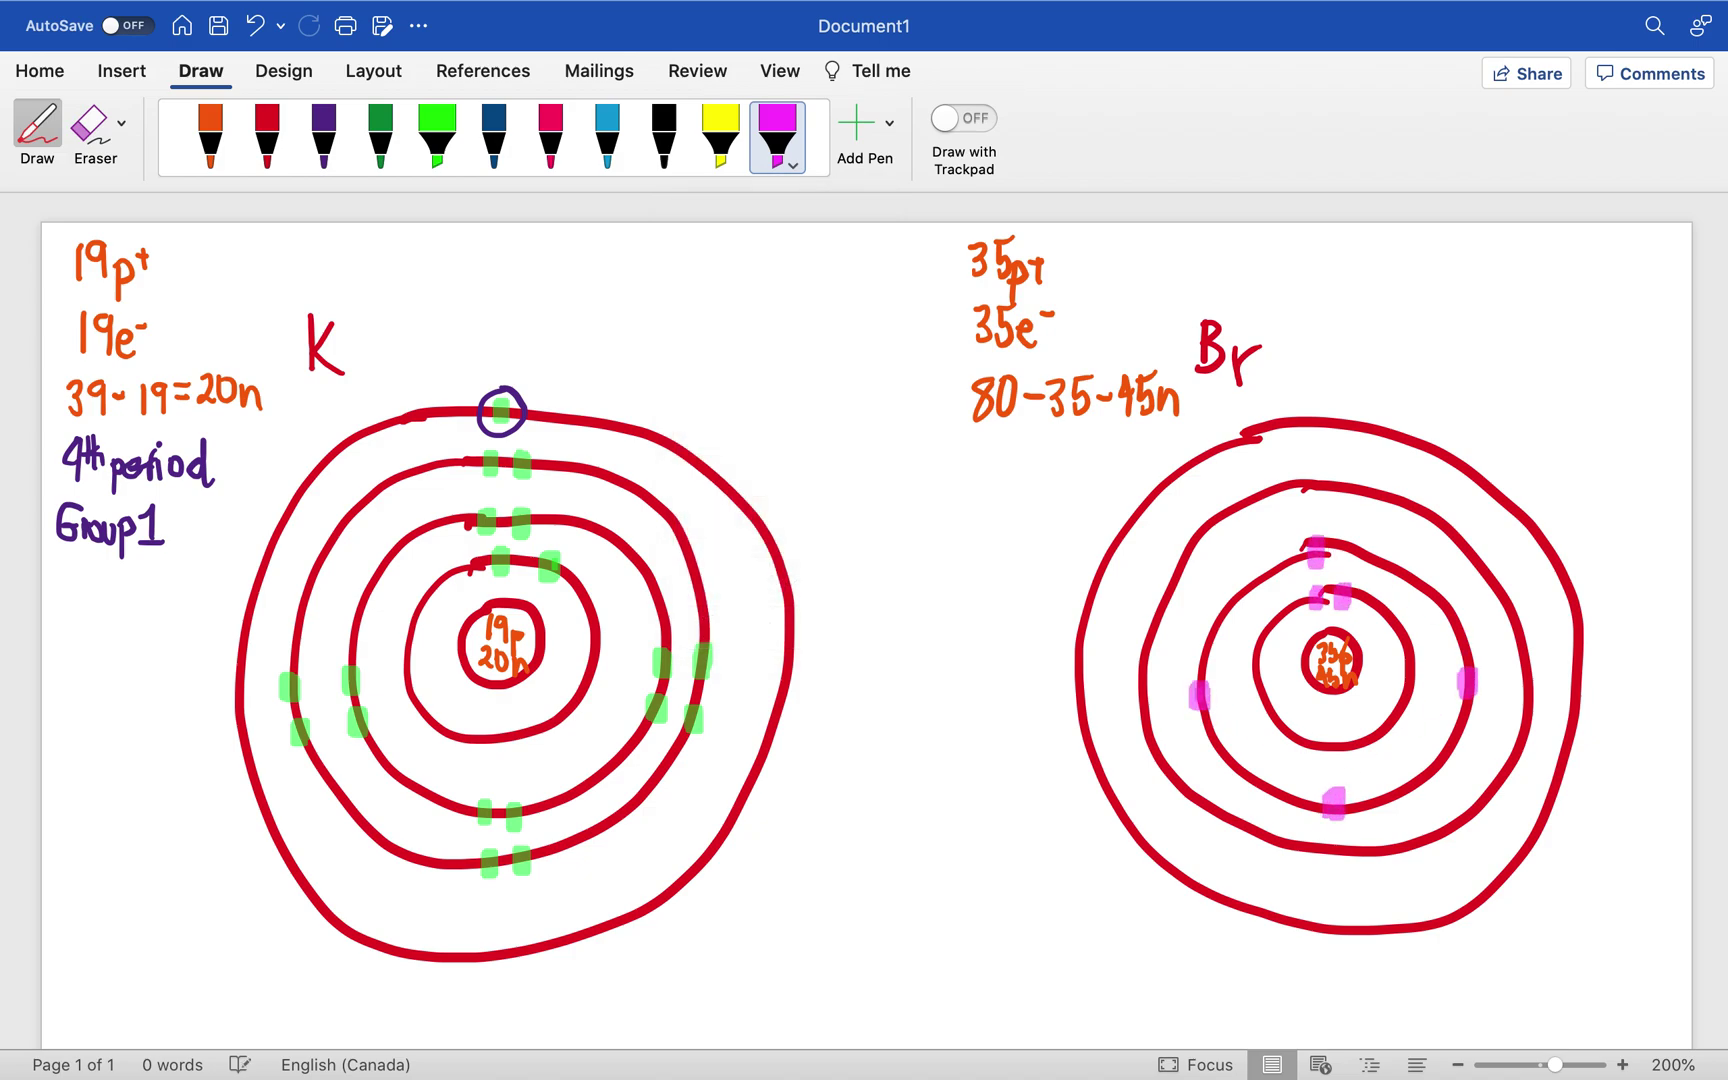
Add and pair magenta electron dots around Br's second and third rings.
mouse_move(1368, 540)
left_mouse_down()
mouse_move(1366, 568)
mouse_move(1358, 545)
left_mouse_up()
left_click_drag(1467, 710, 1460, 738)
left_click_drag(1370, 785, 1363, 815)
left_click_drag(1205, 721, 1209, 748)
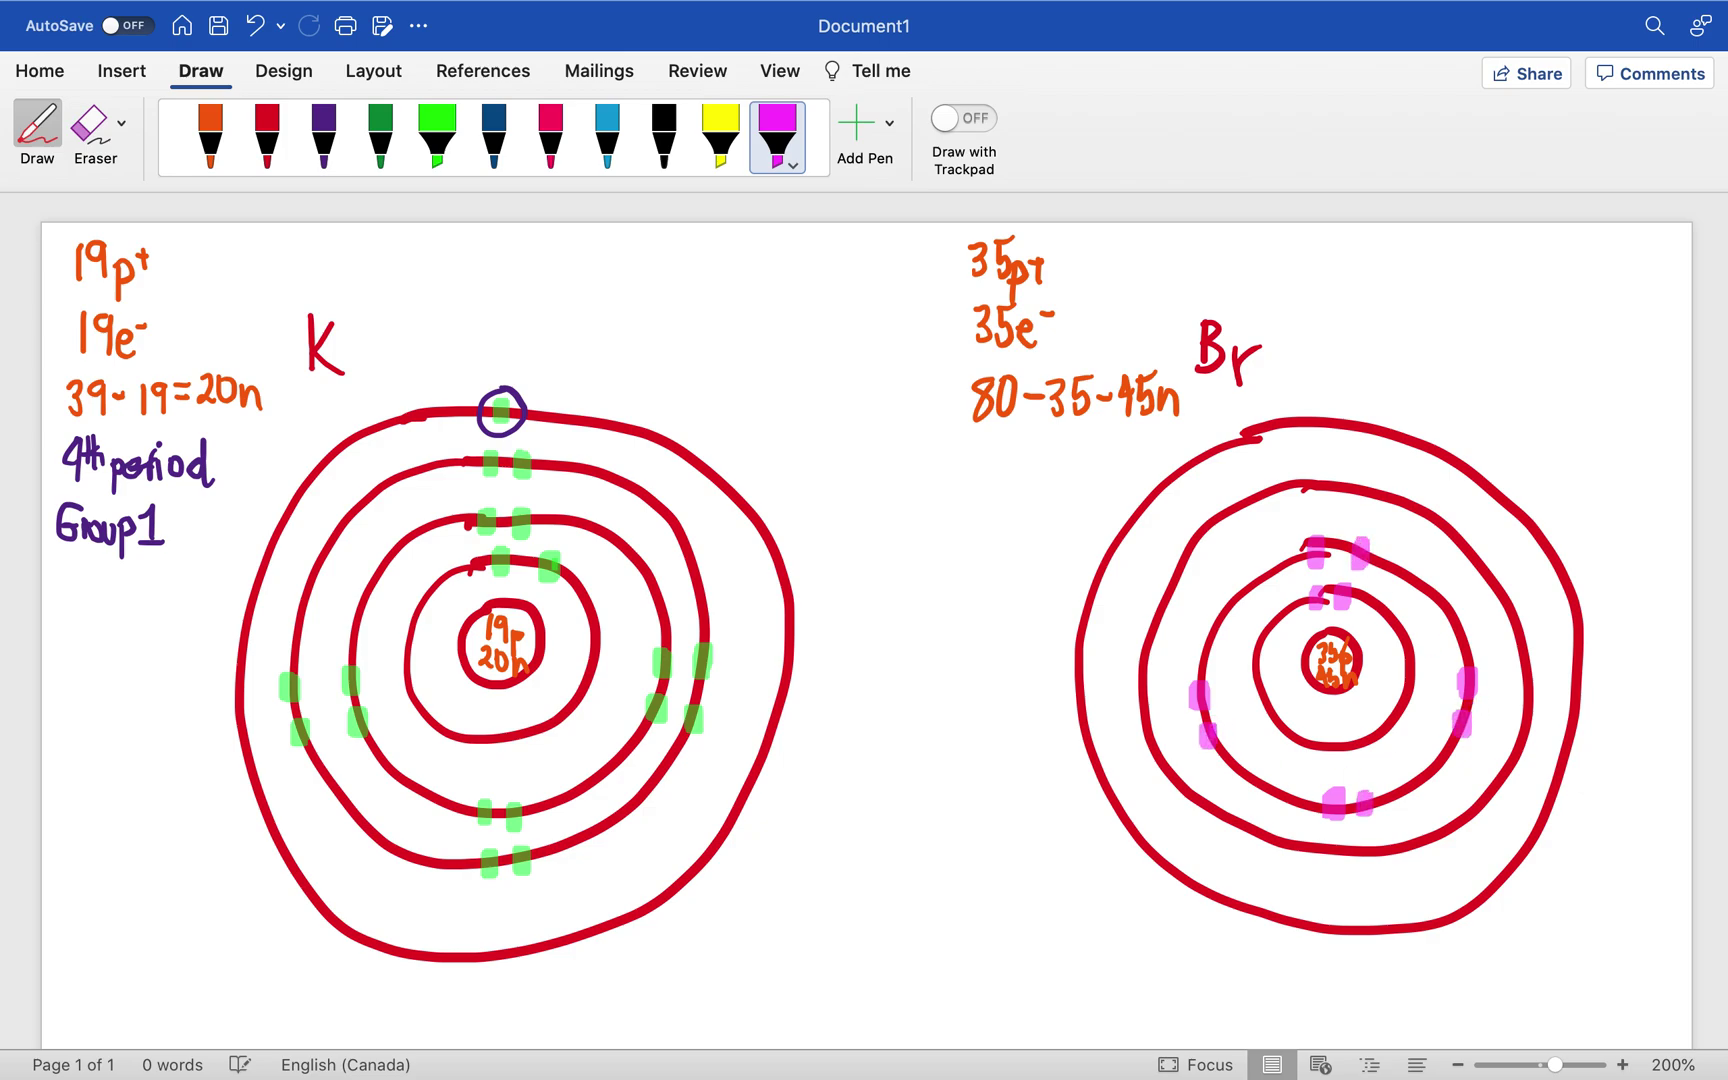
left_click_drag(1316, 476, 1315, 500)
left_click_drag(1520, 650, 1519, 670)
left_click_drag(1346, 836, 1347, 866)
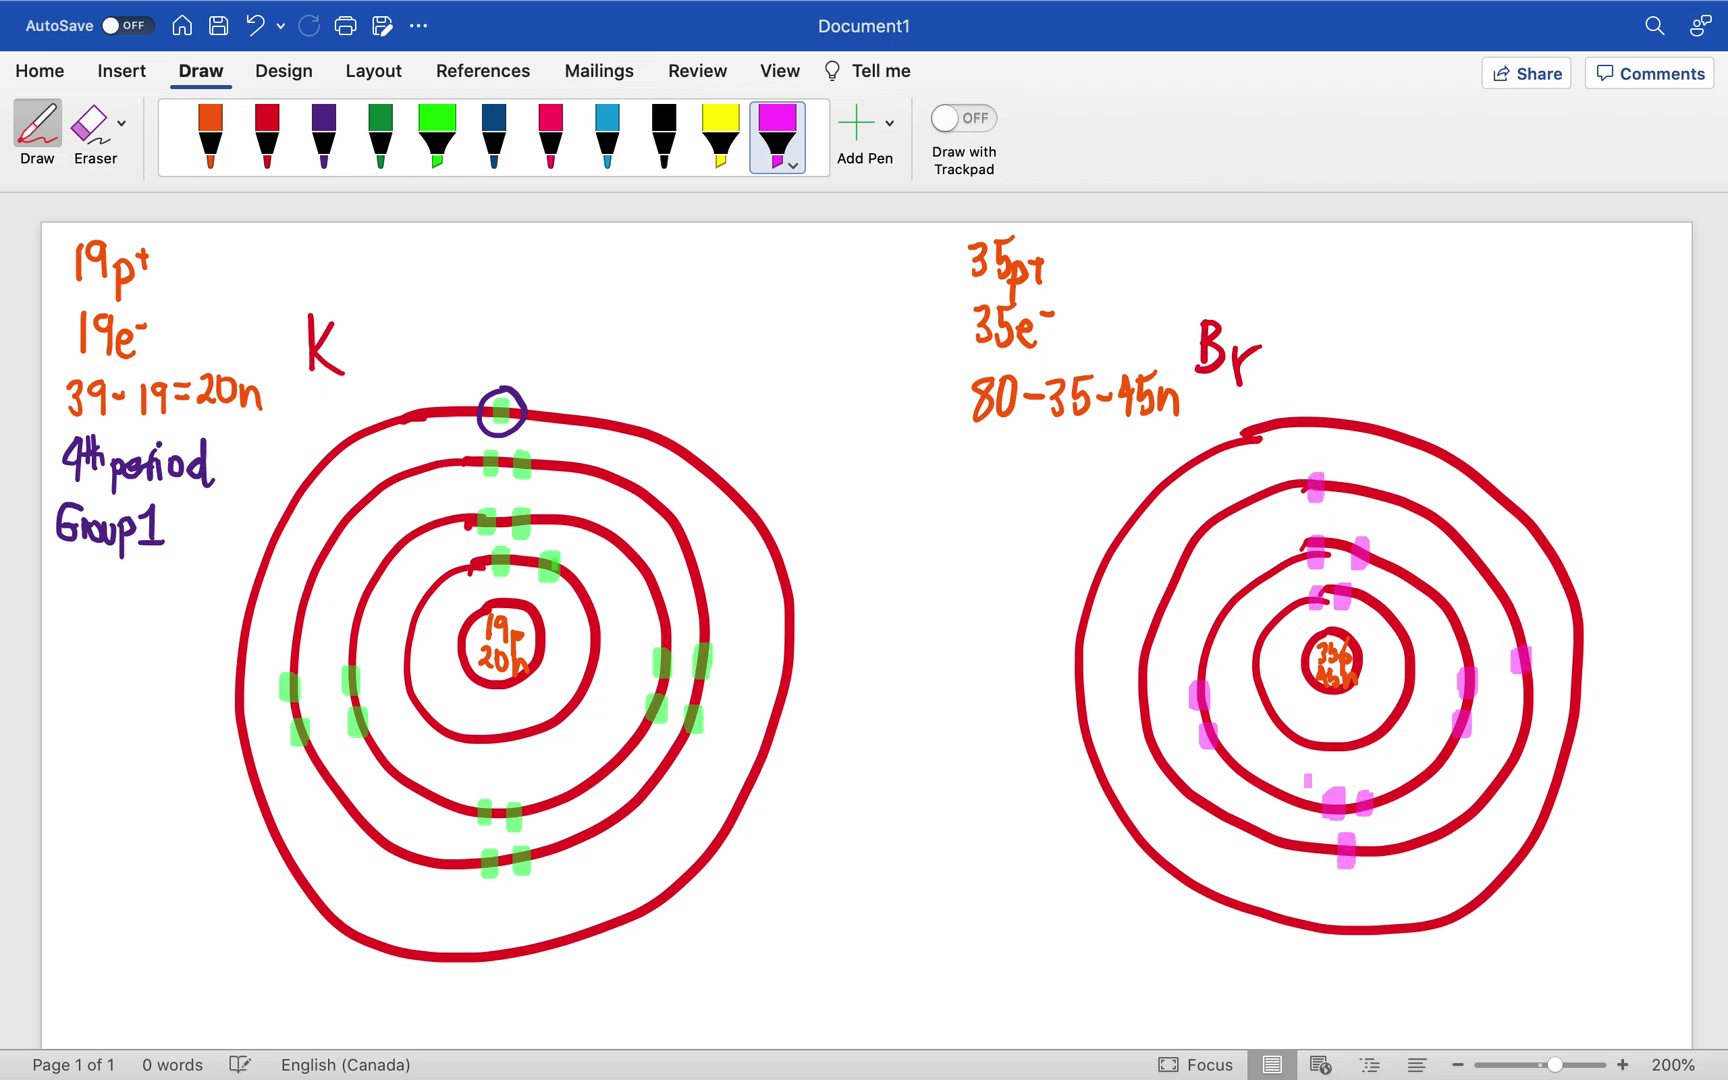
left_click_drag(1143, 690, 1142, 720)
left_click_drag(1345, 483, 1346, 508)
left_click_drag(1524, 698, 1525, 720)
mouse_move(1376, 840)
left_mouse_down()
mouse_move(1376, 866)
mouse_move(1380, 830)
left_mouse_up()
left_click_drag(1152, 742, 1152, 764)
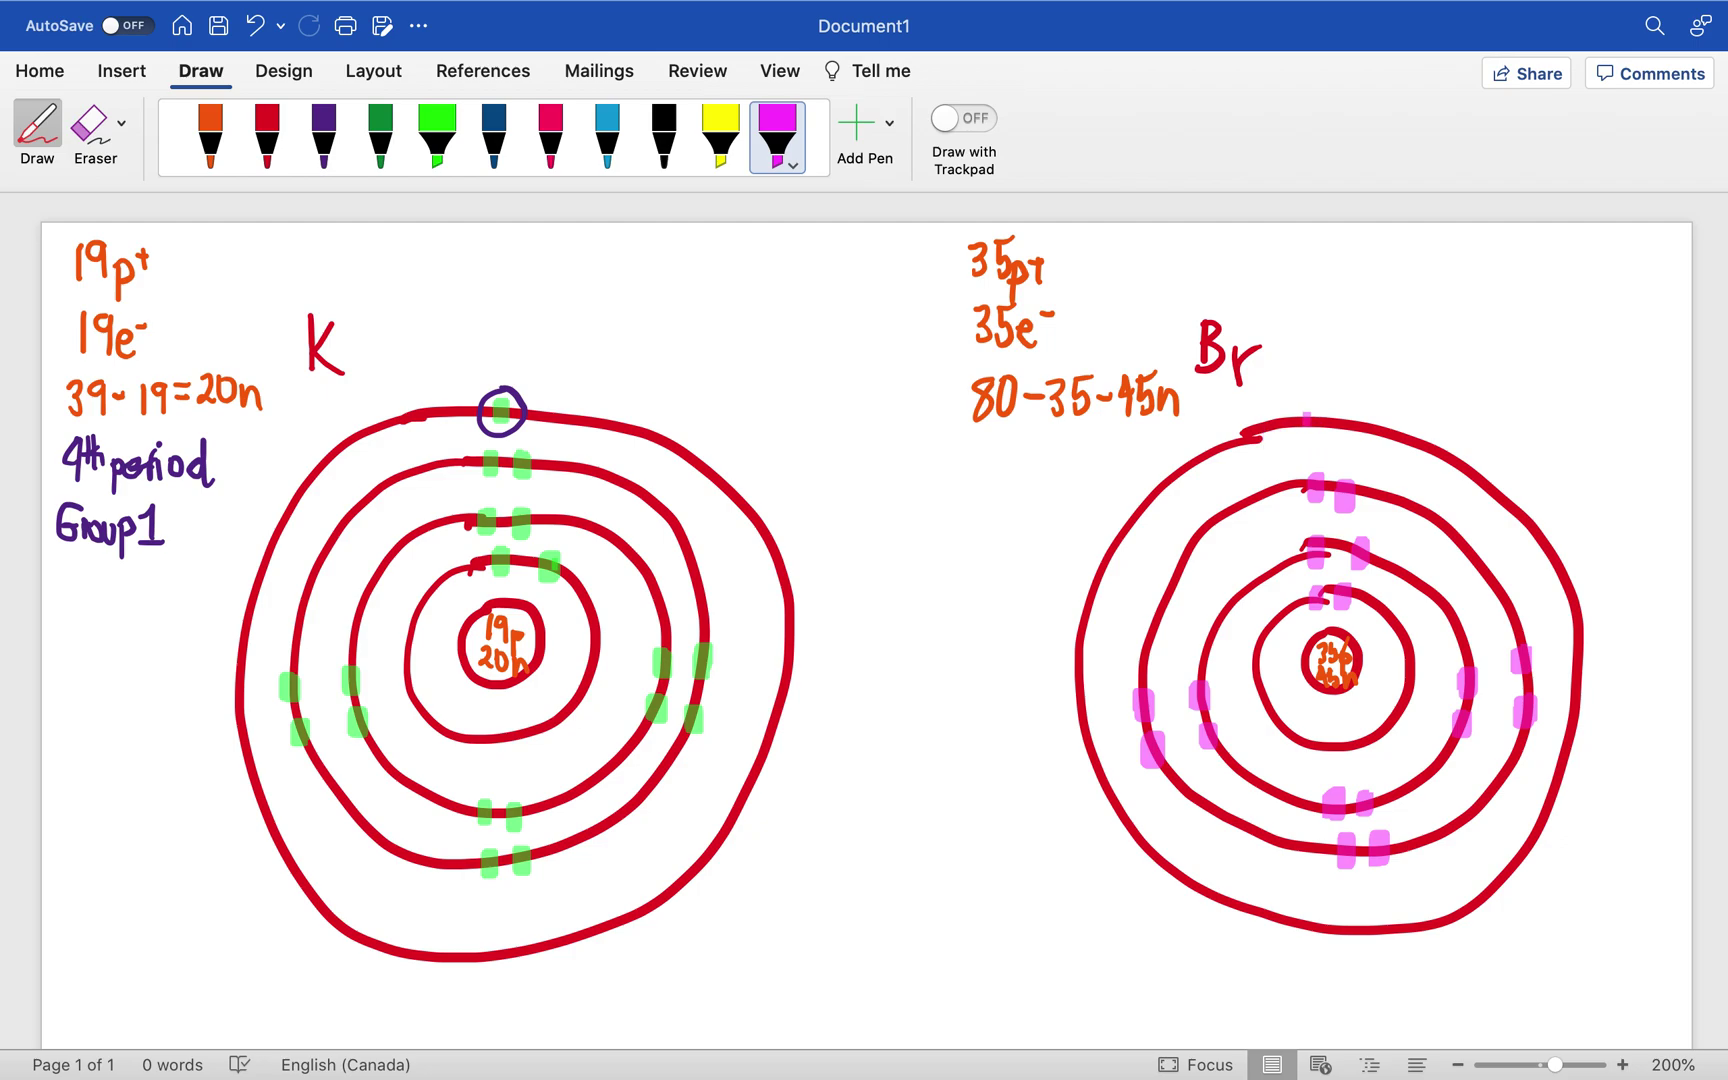
Dab one magenta electron at each position around Br's outer ring.
left_click_drag(1310, 416, 1311, 436)
left_click_drag(1494, 488, 1500, 504)
left_click_drag(1573, 667, 1573, 692)
left_click_drag(1515, 878, 1505, 856)
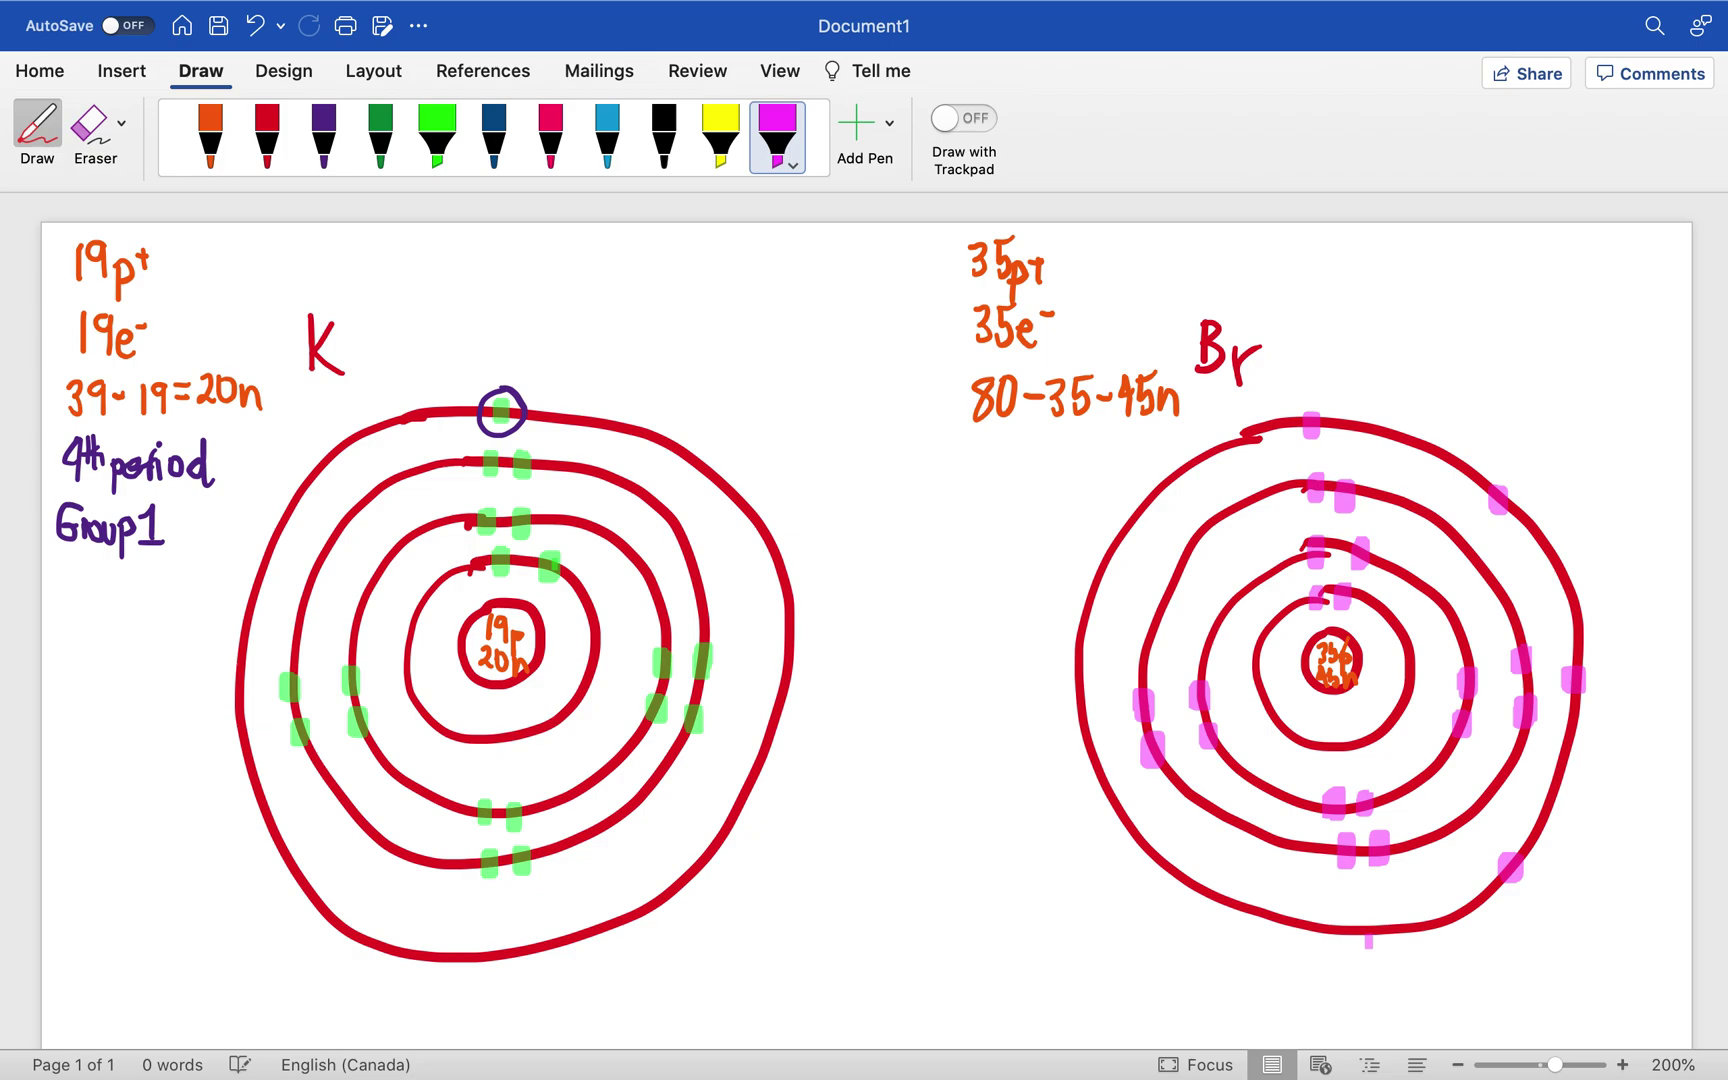
left_click_drag(1346, 921, 1347, 949)
left_click_drag(1179, 886, 1179, 866)
left_click_drag(1089, 770, 1091, 742)
left_click_drag(1101, 582, 1105, 560)
left_click_drag(1184, 482, 1194, 452)
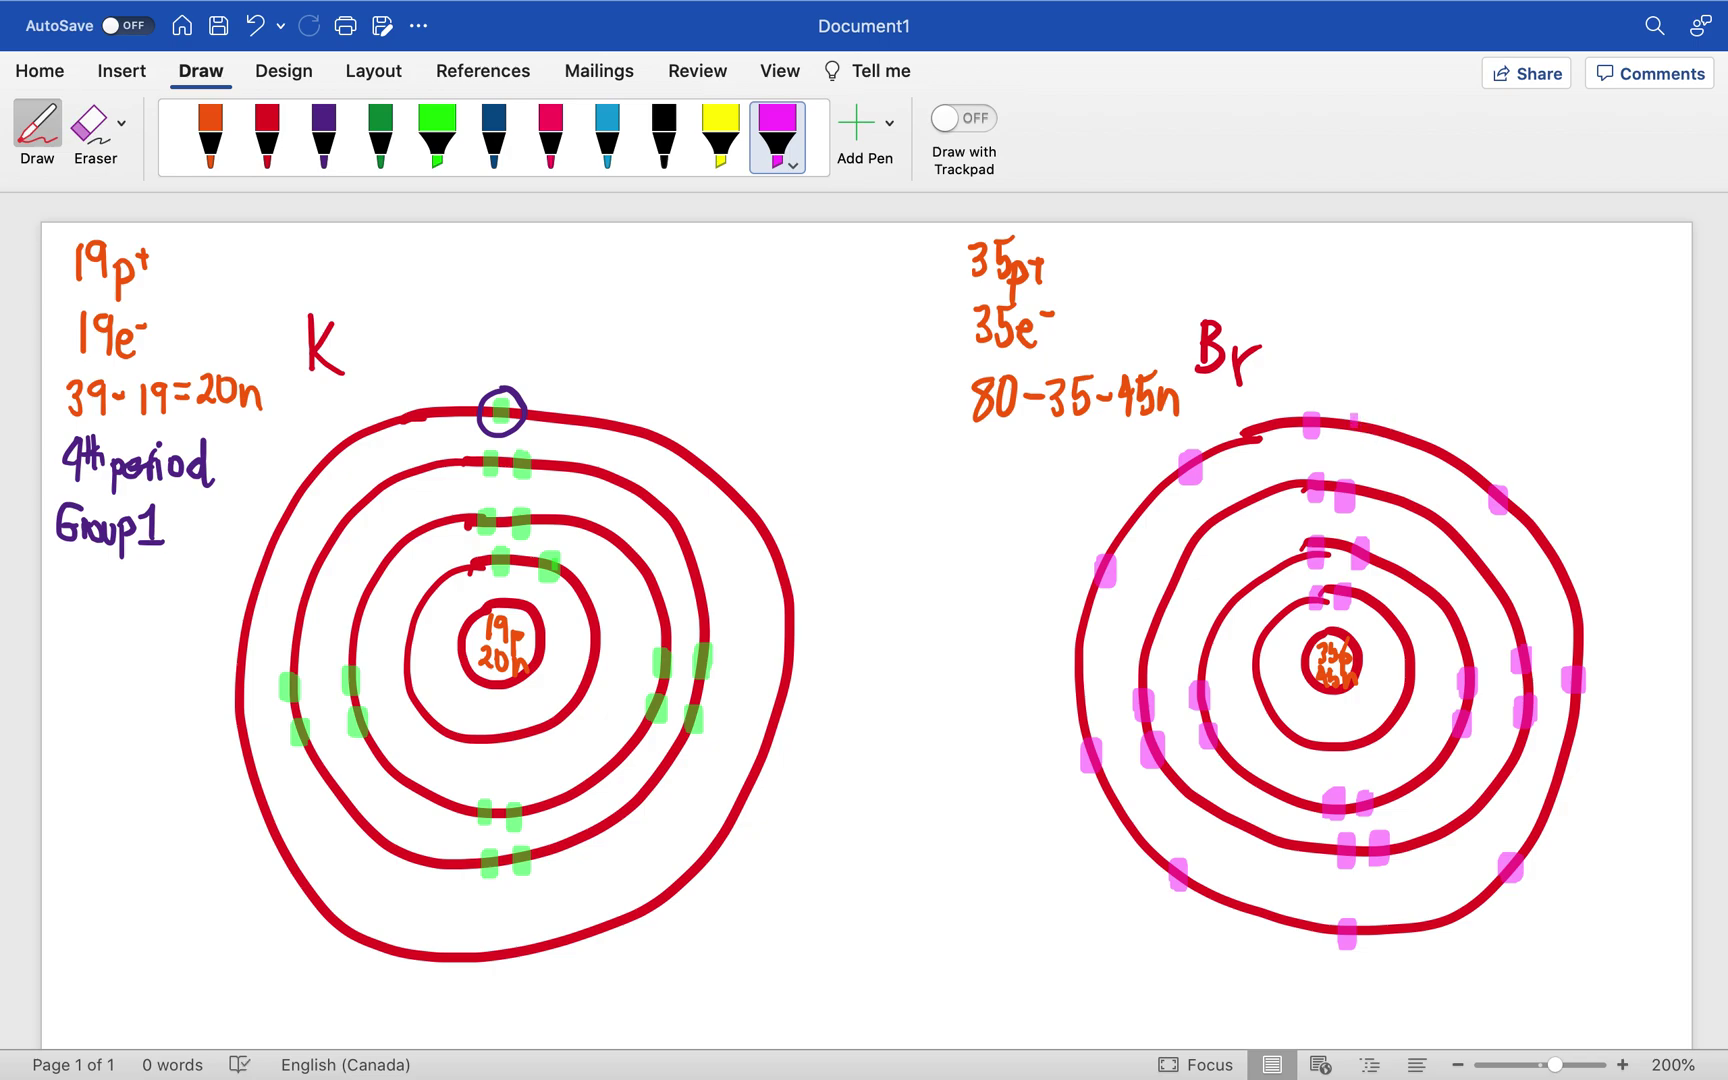
Pair up and touch up the electron dots around Br's outer ring.
left_click_drag(1344, 418, 1345, 440)
left_click_drag(1520, 508, 1523, 532)
left_click_drag(1572, 710, 1570, 746)
left_click_drag(1502, 876, 1490, 903)
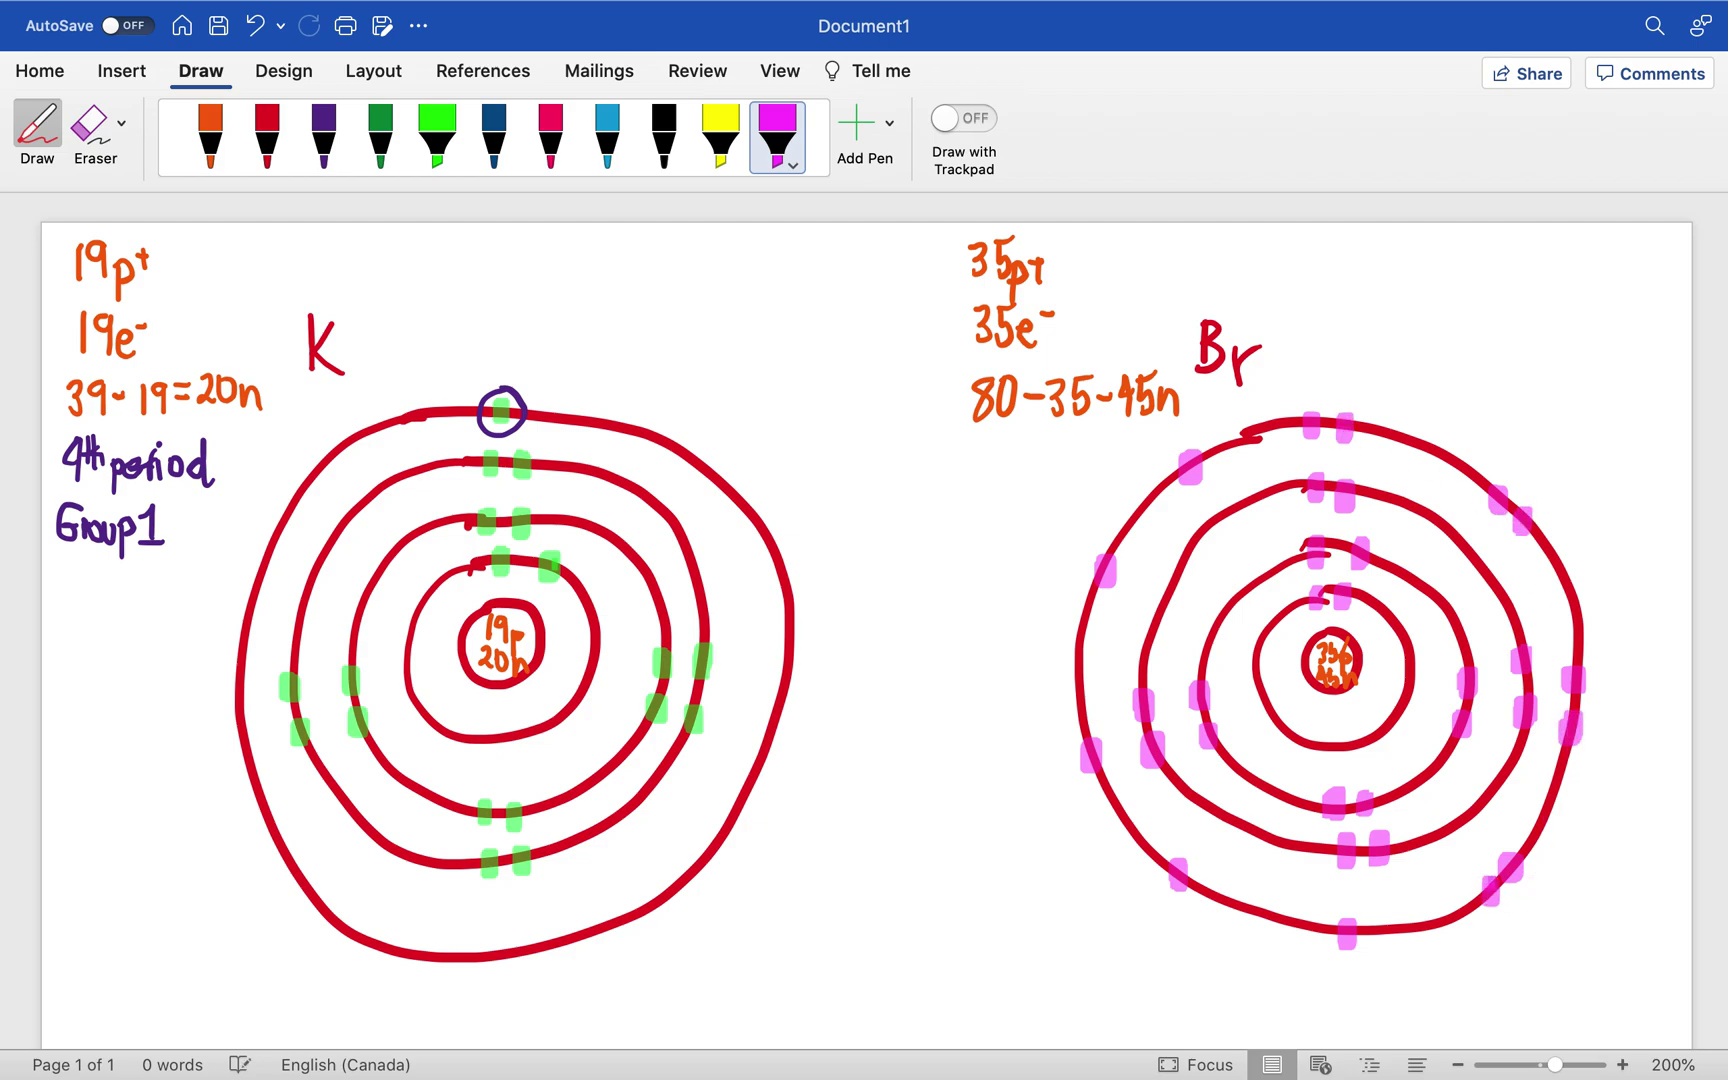
left_click_drag(1376, 918, 1379, 944)
left_click_drag(1202, 874, 1204, 904)
left_click_drag(1102, 792, 1106, 808)
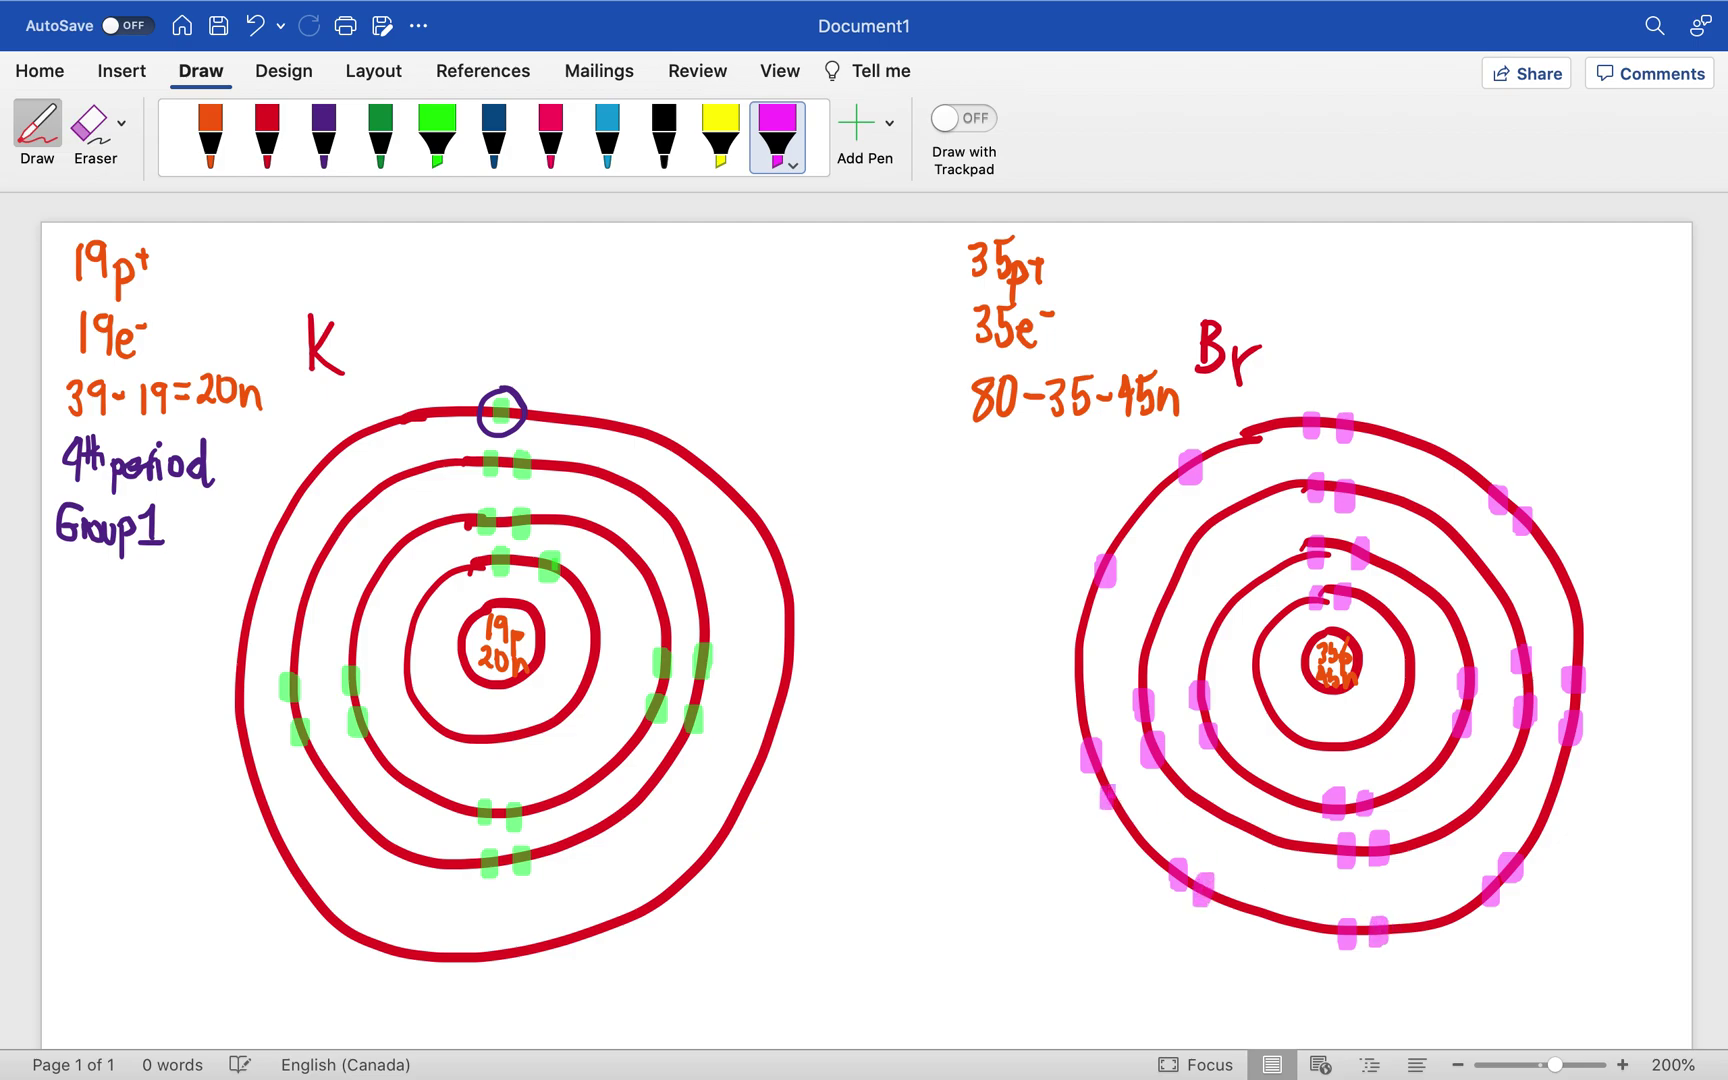
left_click_drag(1095, 592, 1080, 632)
left_click_drag(1385, 572, 1375, 582)
In purple, circle Br's upper-left outer electron and start writing '4th' under its counts.
left_click(323, 140)
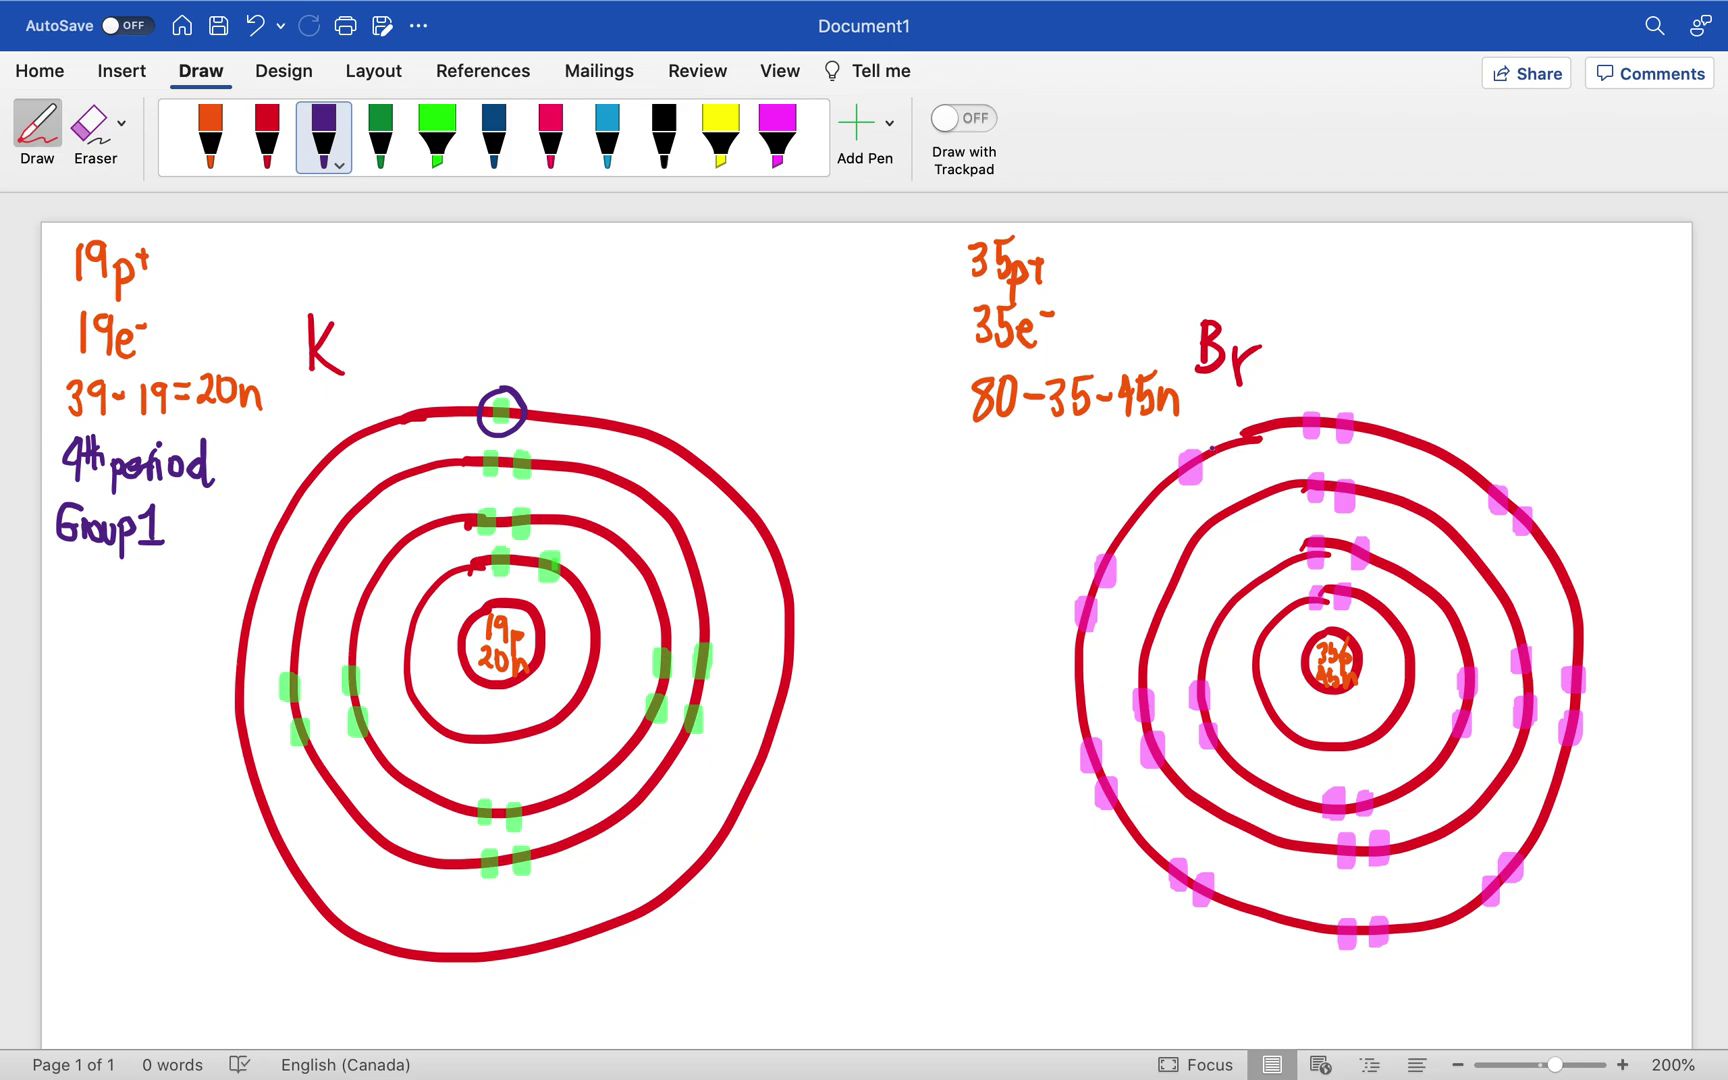
mouse_move(1205, 436)
left_mouse_down()
mouse_move(1163, 443)
mouse_move(1150, 495)
mouse_move(1215, 487)
mouse_move(1203, 425)
left_mouse_up()
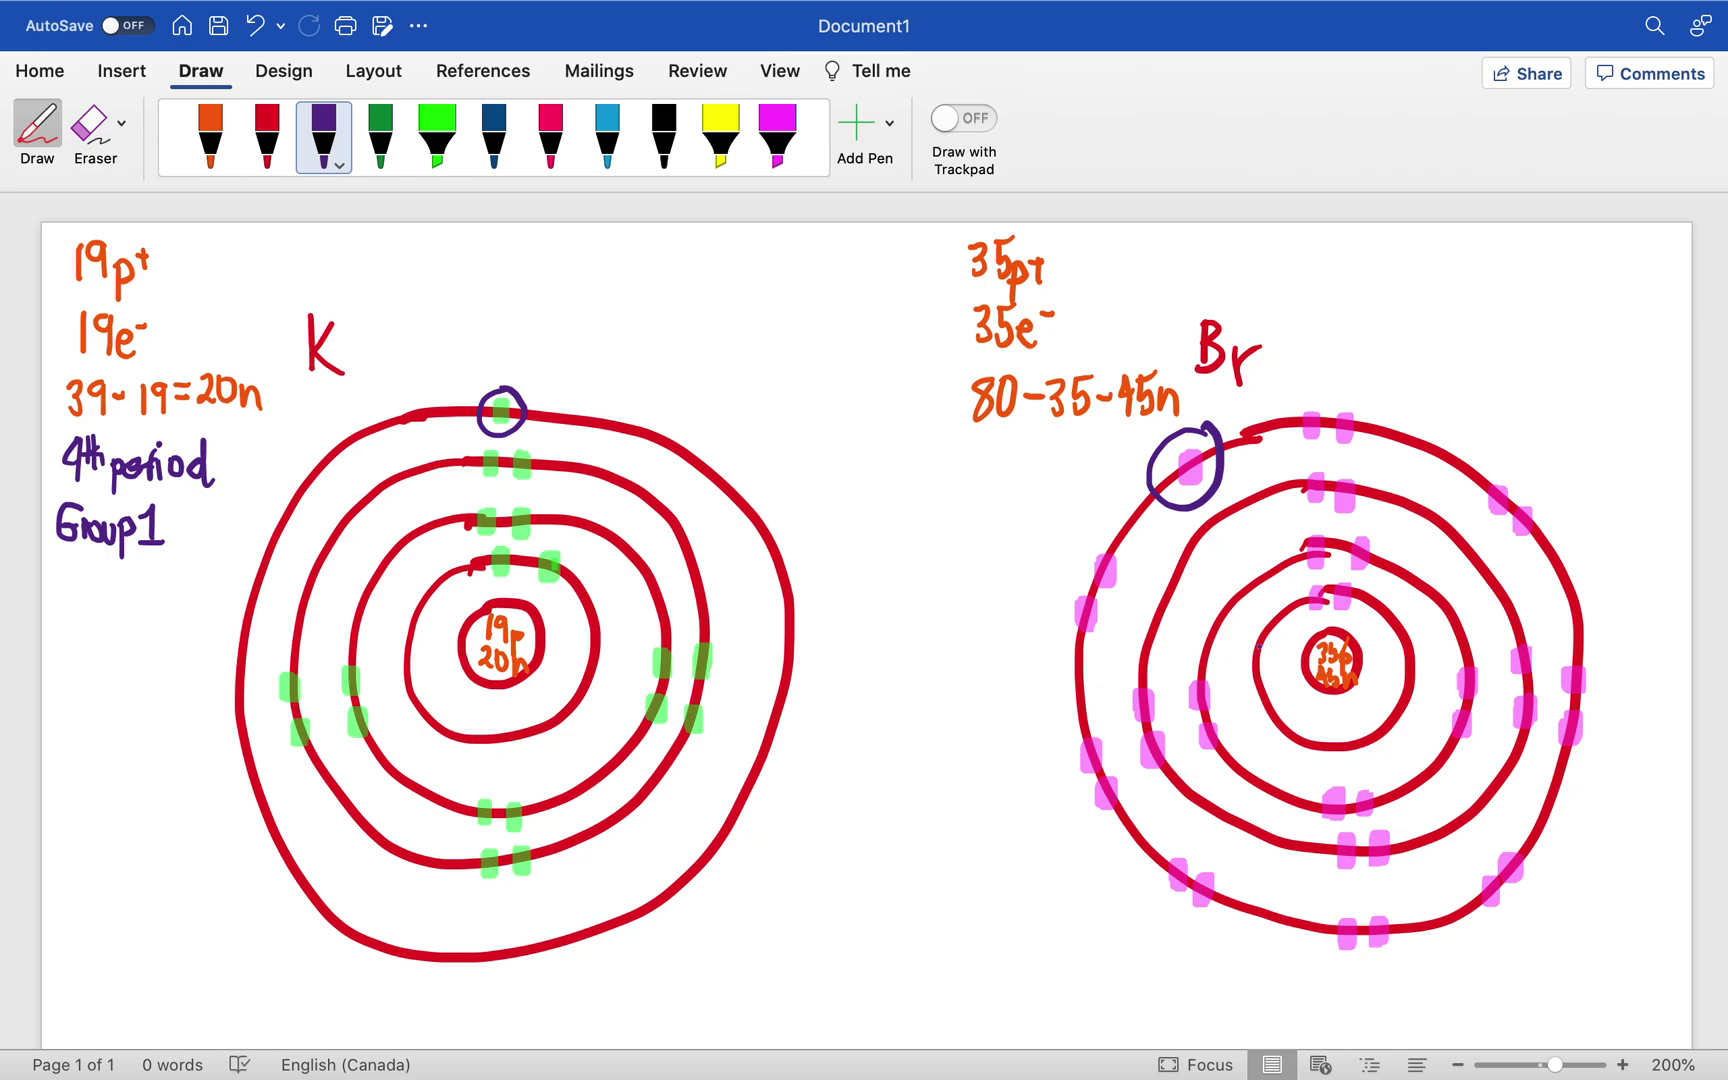
mouse_move(968, 432)
left_mouse_down()
mouse_move(956, 463)
mouse_move(980, 458)
left_mouse_up()
mouse_move(975, 442)
left_mouse_down()
mouse_move(971, 482)
mouse_move(990, 466)
left_mouse_up()
left_click_drag(996, 430, 1006, 462)
Finish '4th period' and write 'Group 17' beneath Br's counts.
mouse_move(1015, 458)
left_mouse_down()
mouse_move(1012, 492)
mouse_move(1030, 462)
mouse_move(1092, 472)
left_mouse_up()
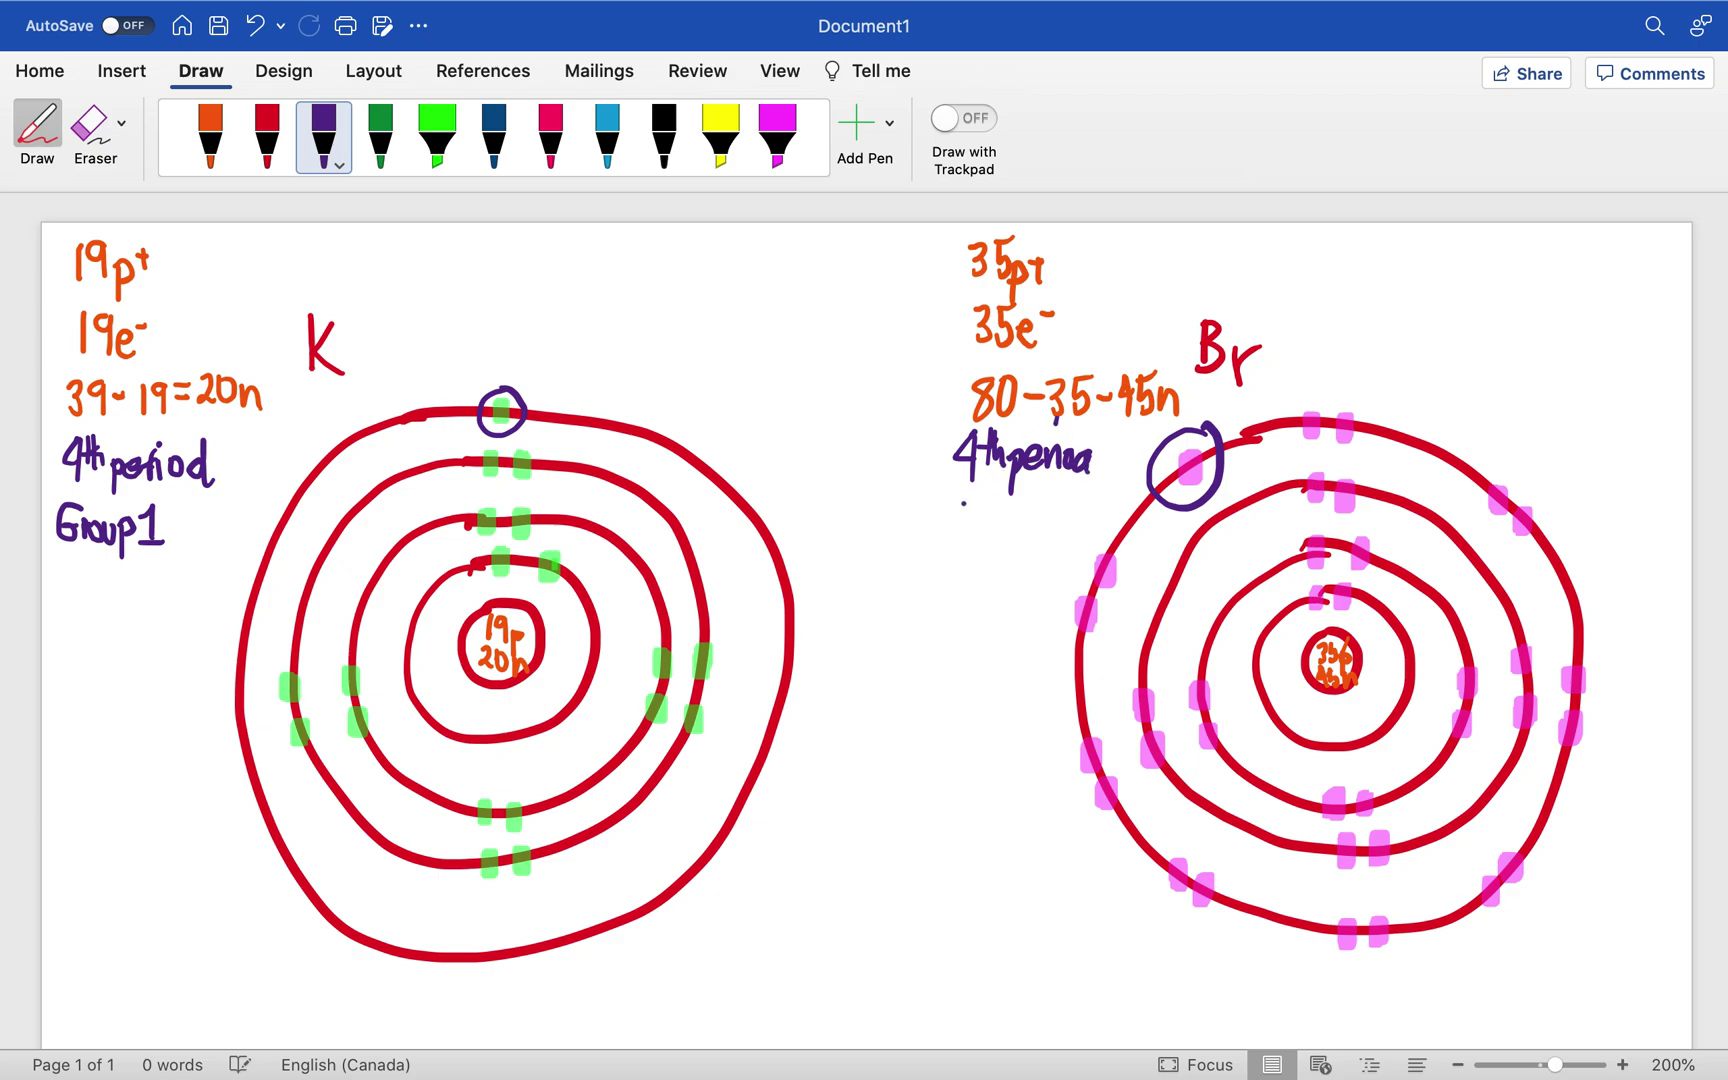
mouse_move(963, 502)
left_mouse_down()
mouse_move(1014, 550)
mouse_move(1020, 528)
mouse_move(1054, 524)
left_mouse_up()
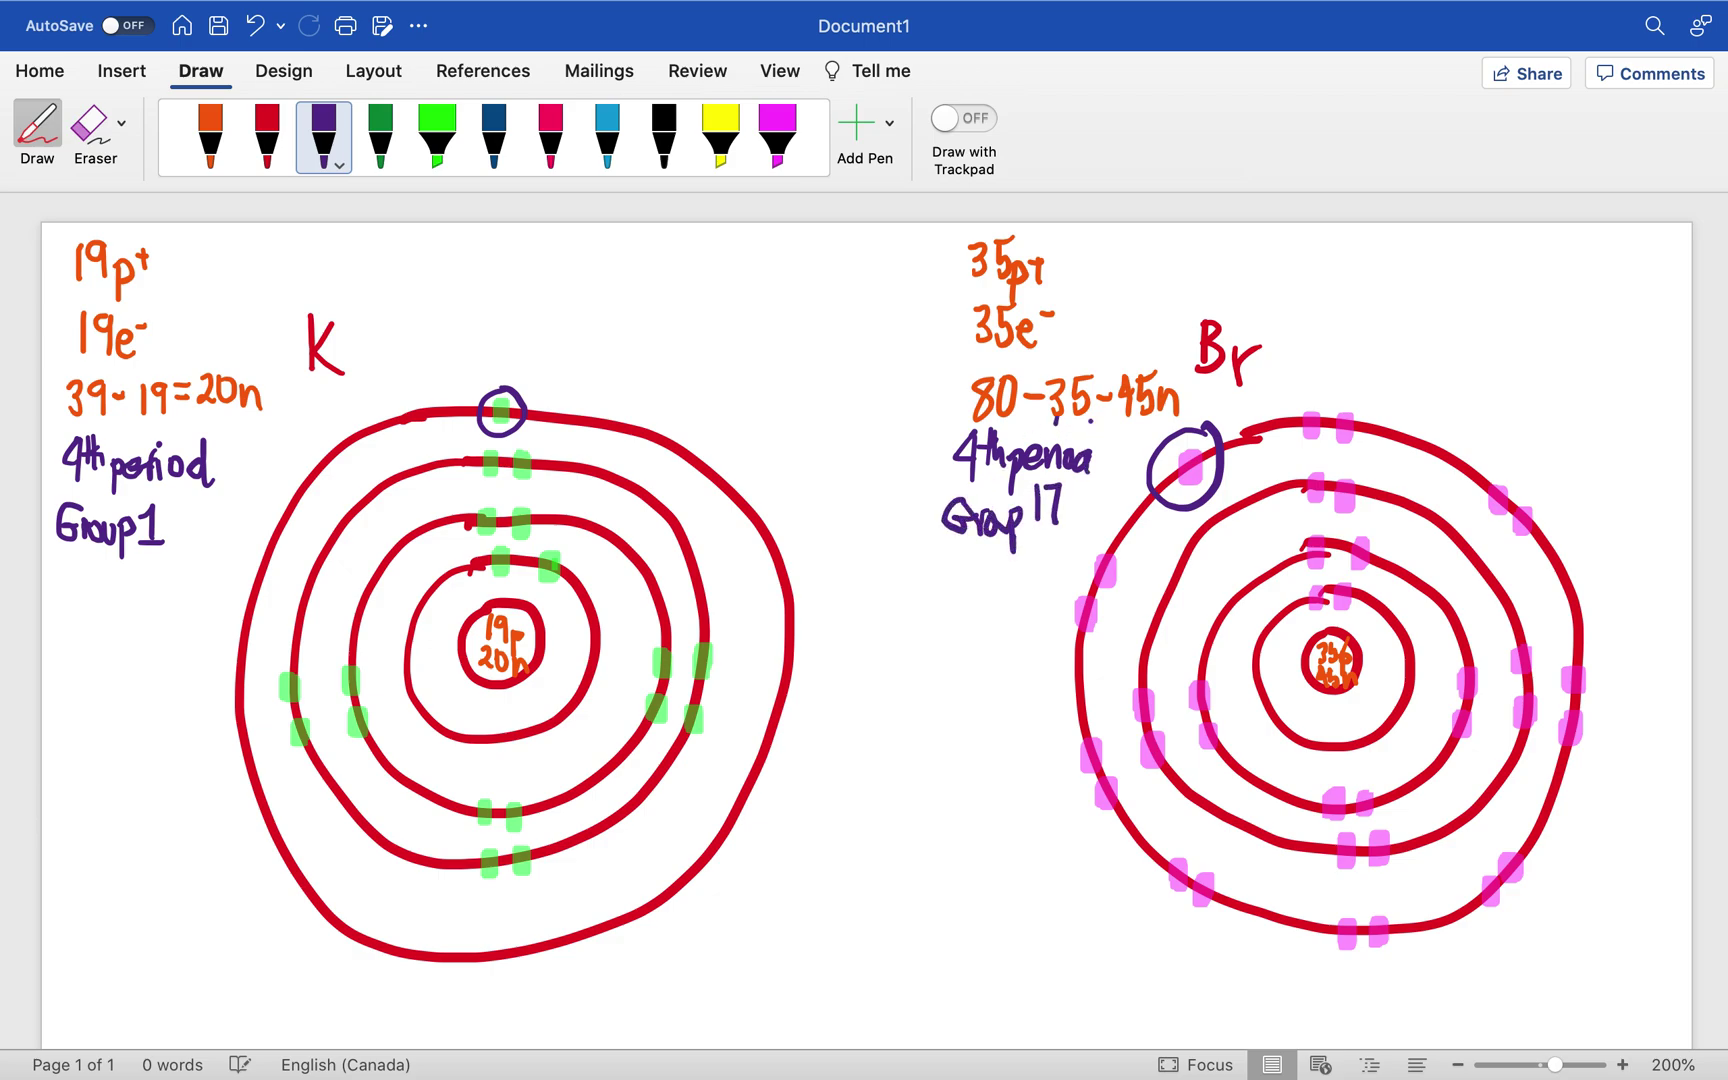
left_click_drag(1089, 418, 1086, 462)
Draw an arrow to K's circled electron labelled 'lose 1e⁻'.
left_click_drag(538, 318, 519, 364)
mouse_move(542, 270)
left_mouse_down()
mouse_move(560, 292)
mouse_move(637, 294)
left_mouse_up()
mouse_move(621, 305)
left_mouse_down()
mouse_move(668, 274)
mouse_move(676, 299)
left_mouse_up()
left_click_drag(661, 272, 690, 259)
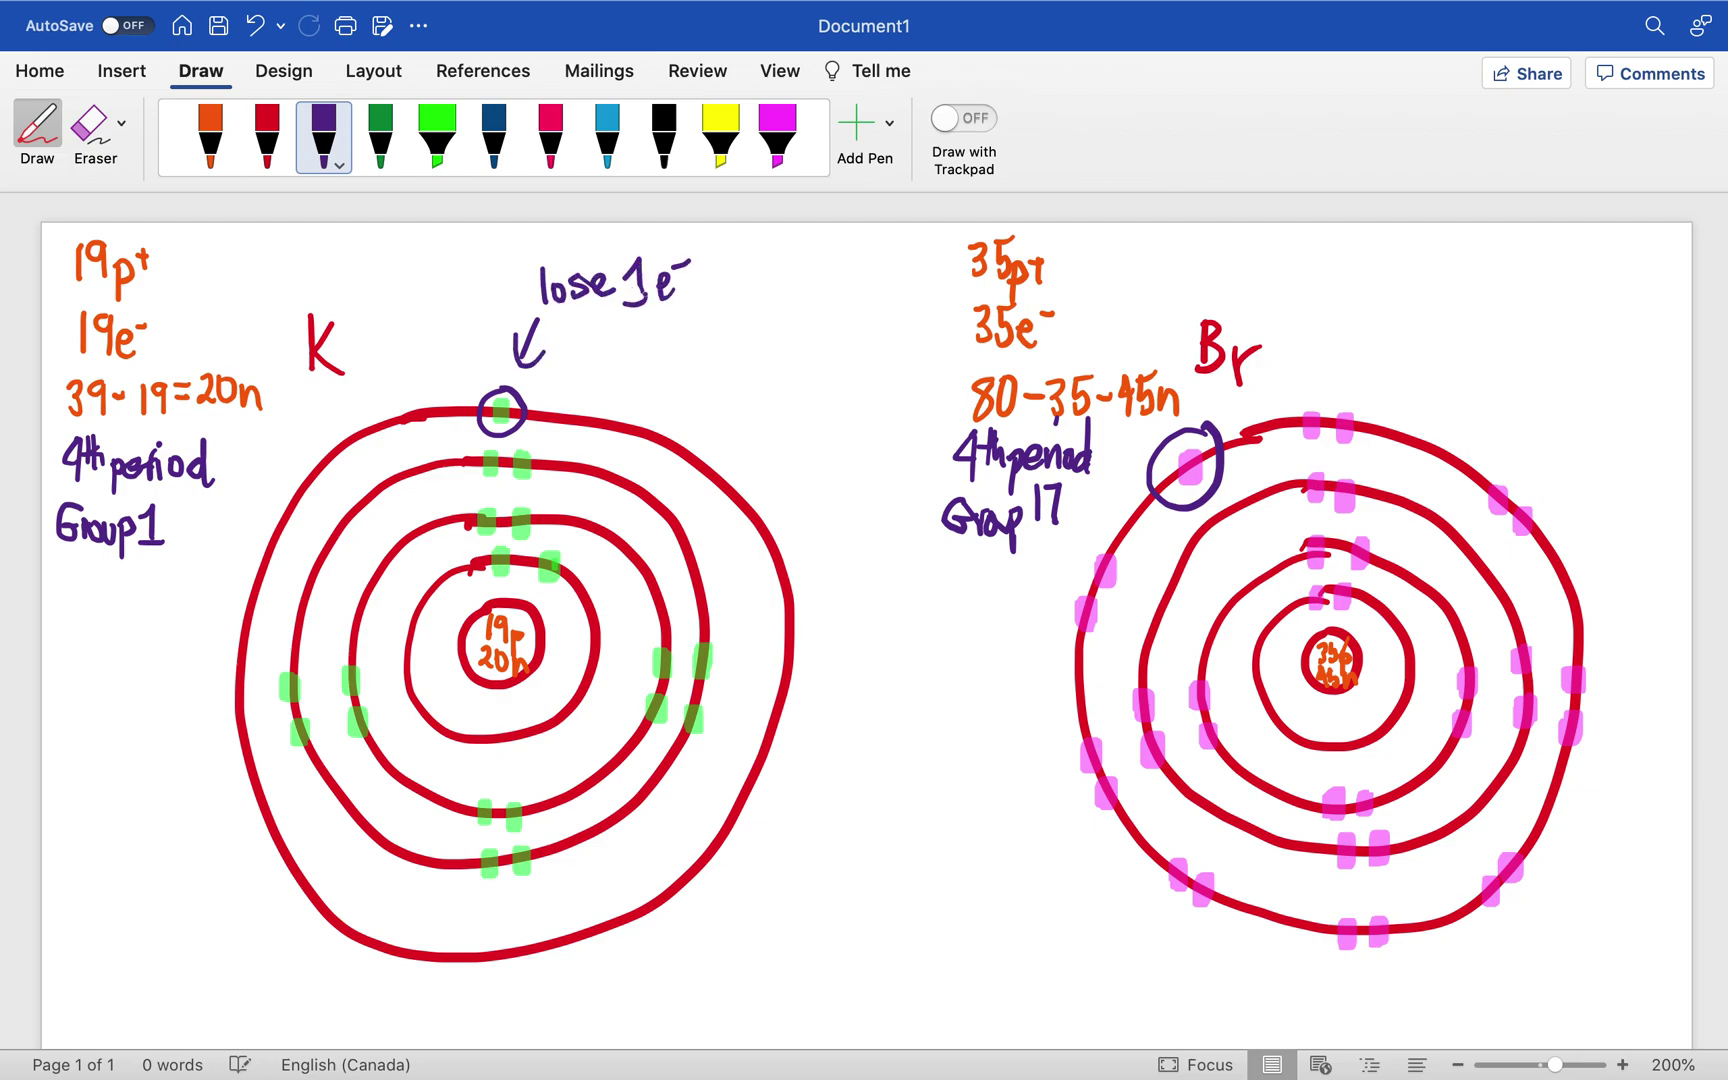
Write 'OR gain 7e⁻' below it, then cross that alternative out.
mouse_move(632, 332)
left_mouse_down()
mouse_move(622, 350)
mouse_move(632, 331)
left_mouse_up()
mouse_move(648, 320)
left_mouse_down()
mouse_move(650, 350)
mouse_move(682, 348)
left_mouse_up()
left_click_drag(656, 382, 650, 420)
mouse_move(672, 376)
left_mouse_down()
mouse_move(716, 386)
mouse_move(688, 388)
mouse_move(740, 368)
left_mouse_up()
left_click_drag(729, 354, 788, 360)
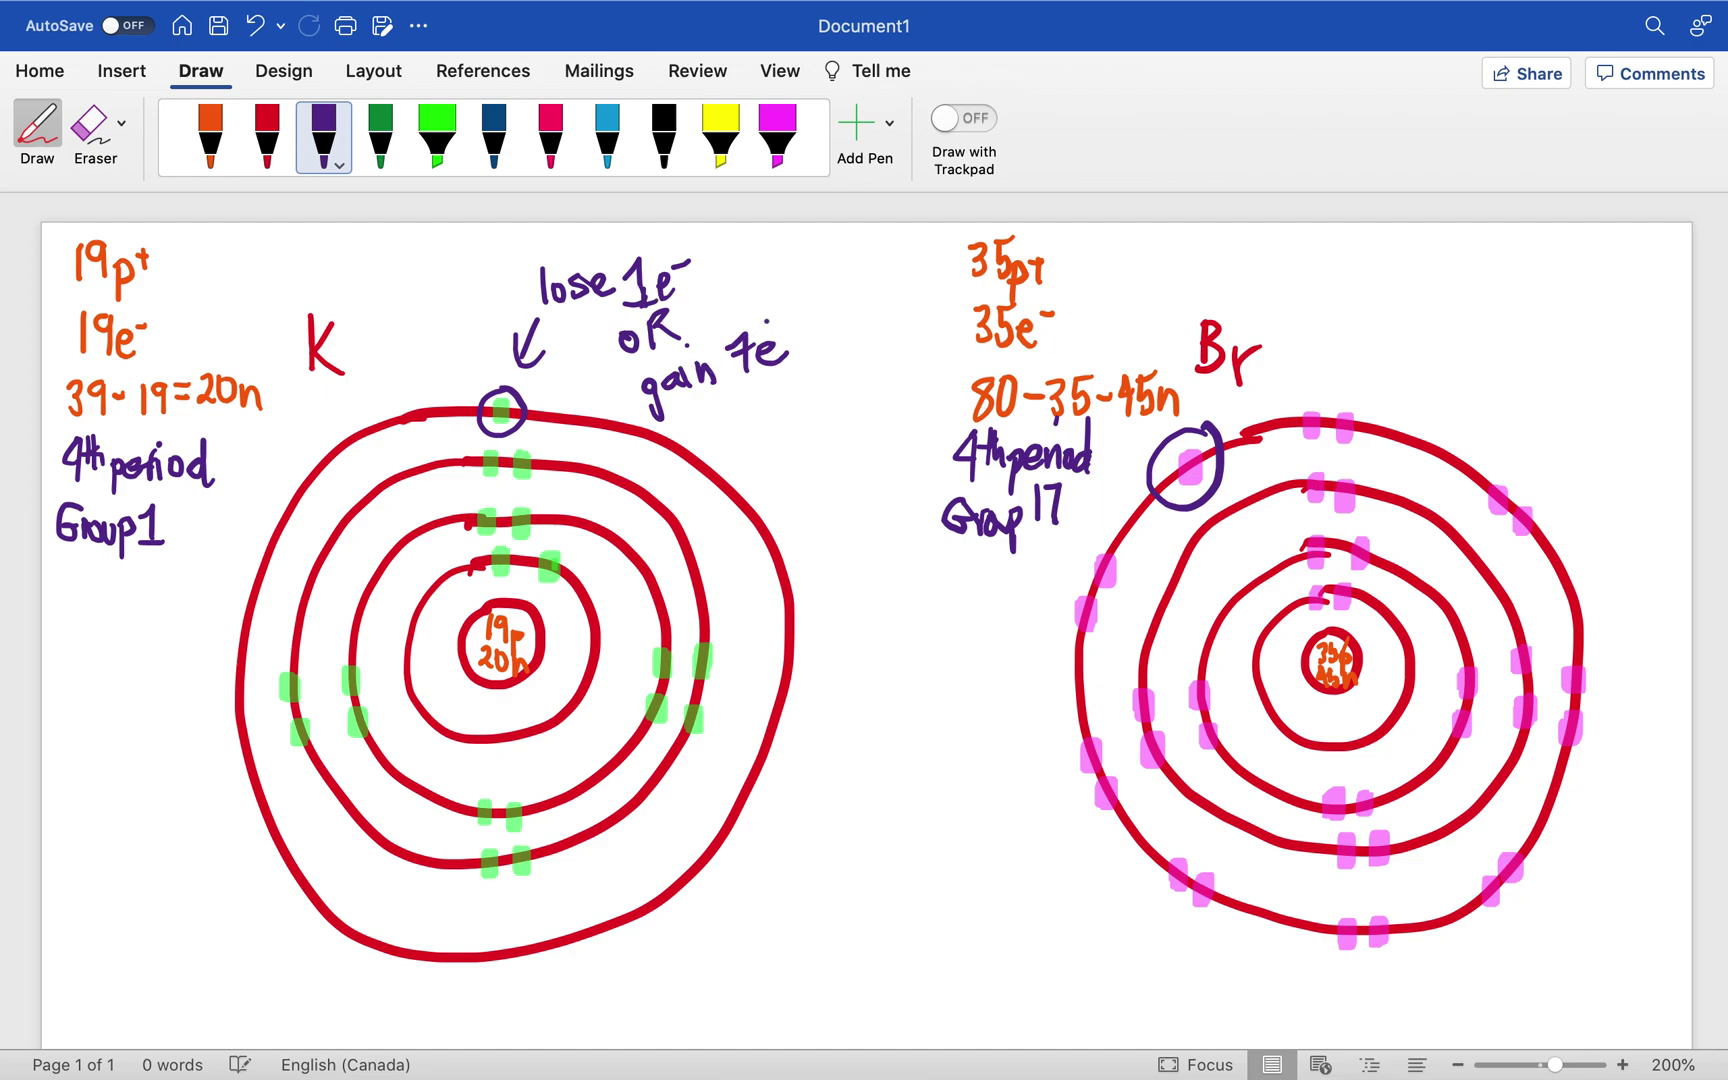
left_click_drag(766, 325, 785, 321)
left_click_drag(605, 350, 688, 315)
left_click_drag(643, 392, 786, 322)
Write 'gain 1e⁻' in purple beside Br.
left_click_drag(1292, 272, 1278, 322)
mouse_move(1316, 268)
left_mouse_down()
mouse_move(1310, 284)
mouse_move(1418, 275)
mouse_move(1428, 290)
left_mouse_up()
left_click(1351, 279)
mouse_move(1433, 252)
left_mouse_down()
mouse_move(1454, 242)
mouse_move(1378, 294)
left_mouse_up()
left_click_drag(1358, 296, 1400, 294)
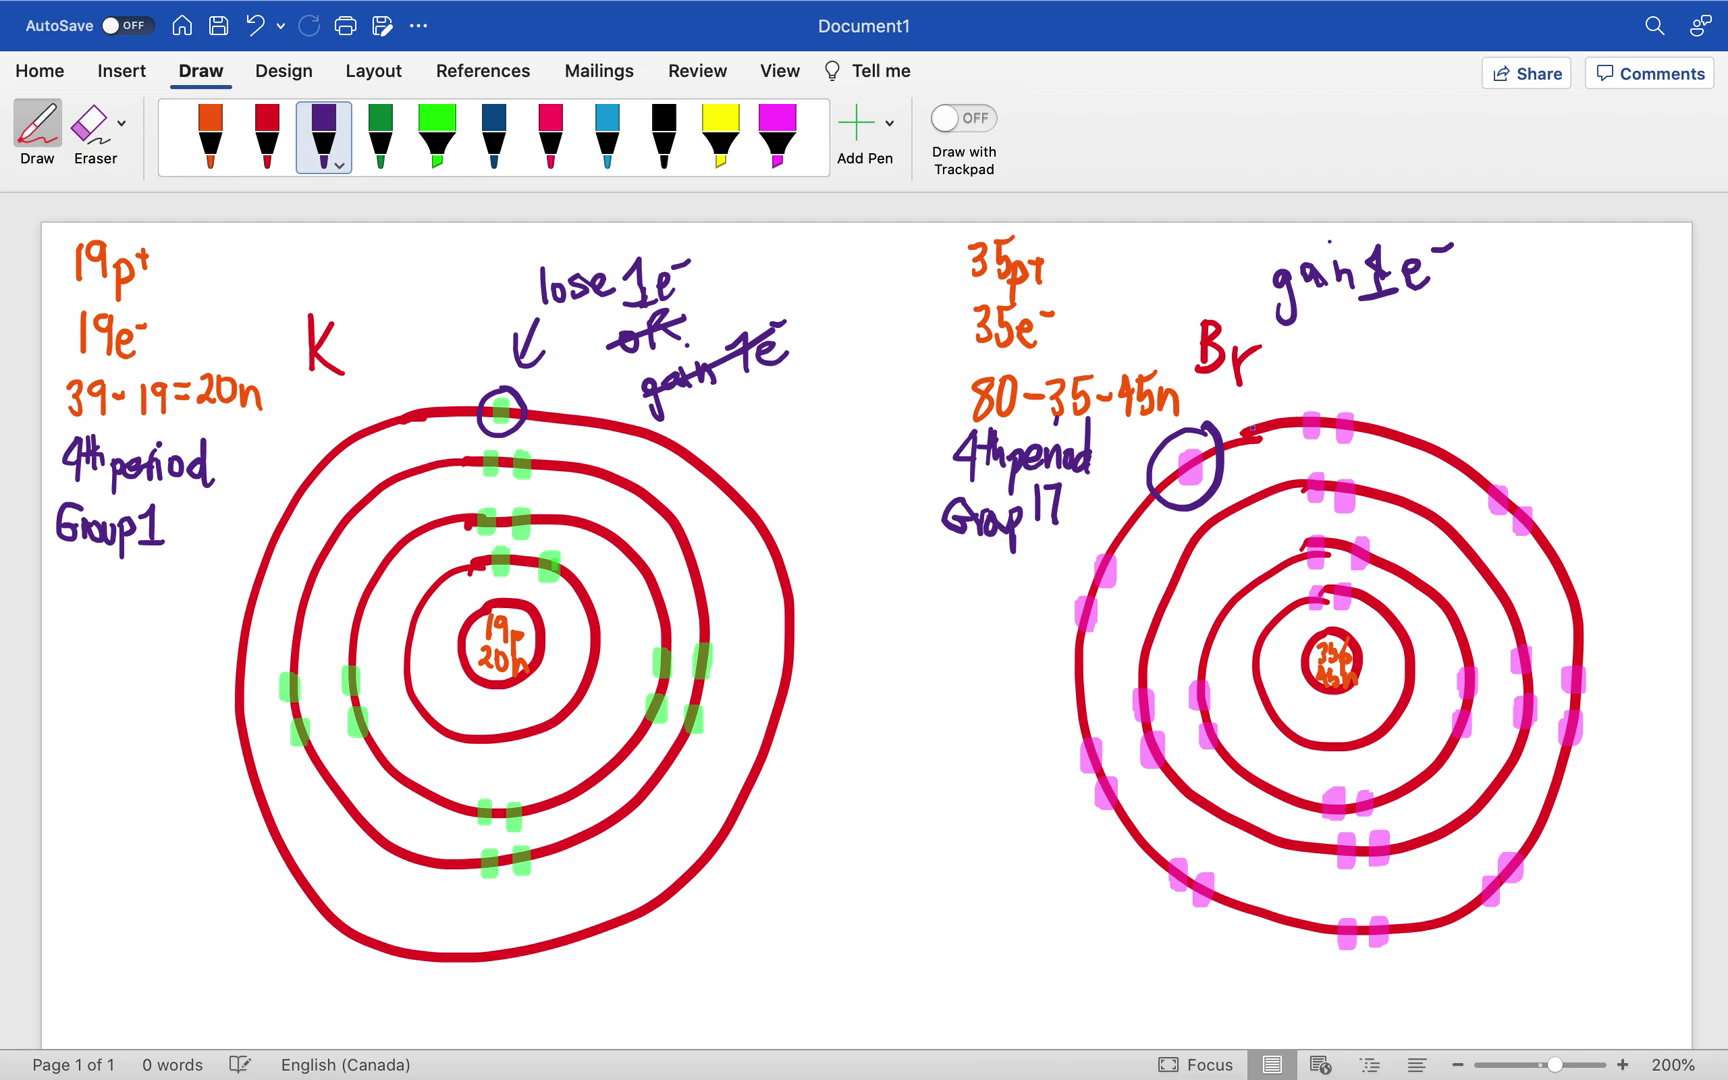
Add and strike out 'OR Lose 17e⁻' beside Br, then erase the notes above K.
mouse_move(1378, 310)
left_mouse_down()
mouse_move(1392, 344)
mouse_move(1472, 350)
left_mouse_up()
left_click(1471, 337)
mouse_move(1488, 332)
left_mouse_down()
mouse_move(1490, 348)
mouse_move(1534, 350)
left_mouse_up()
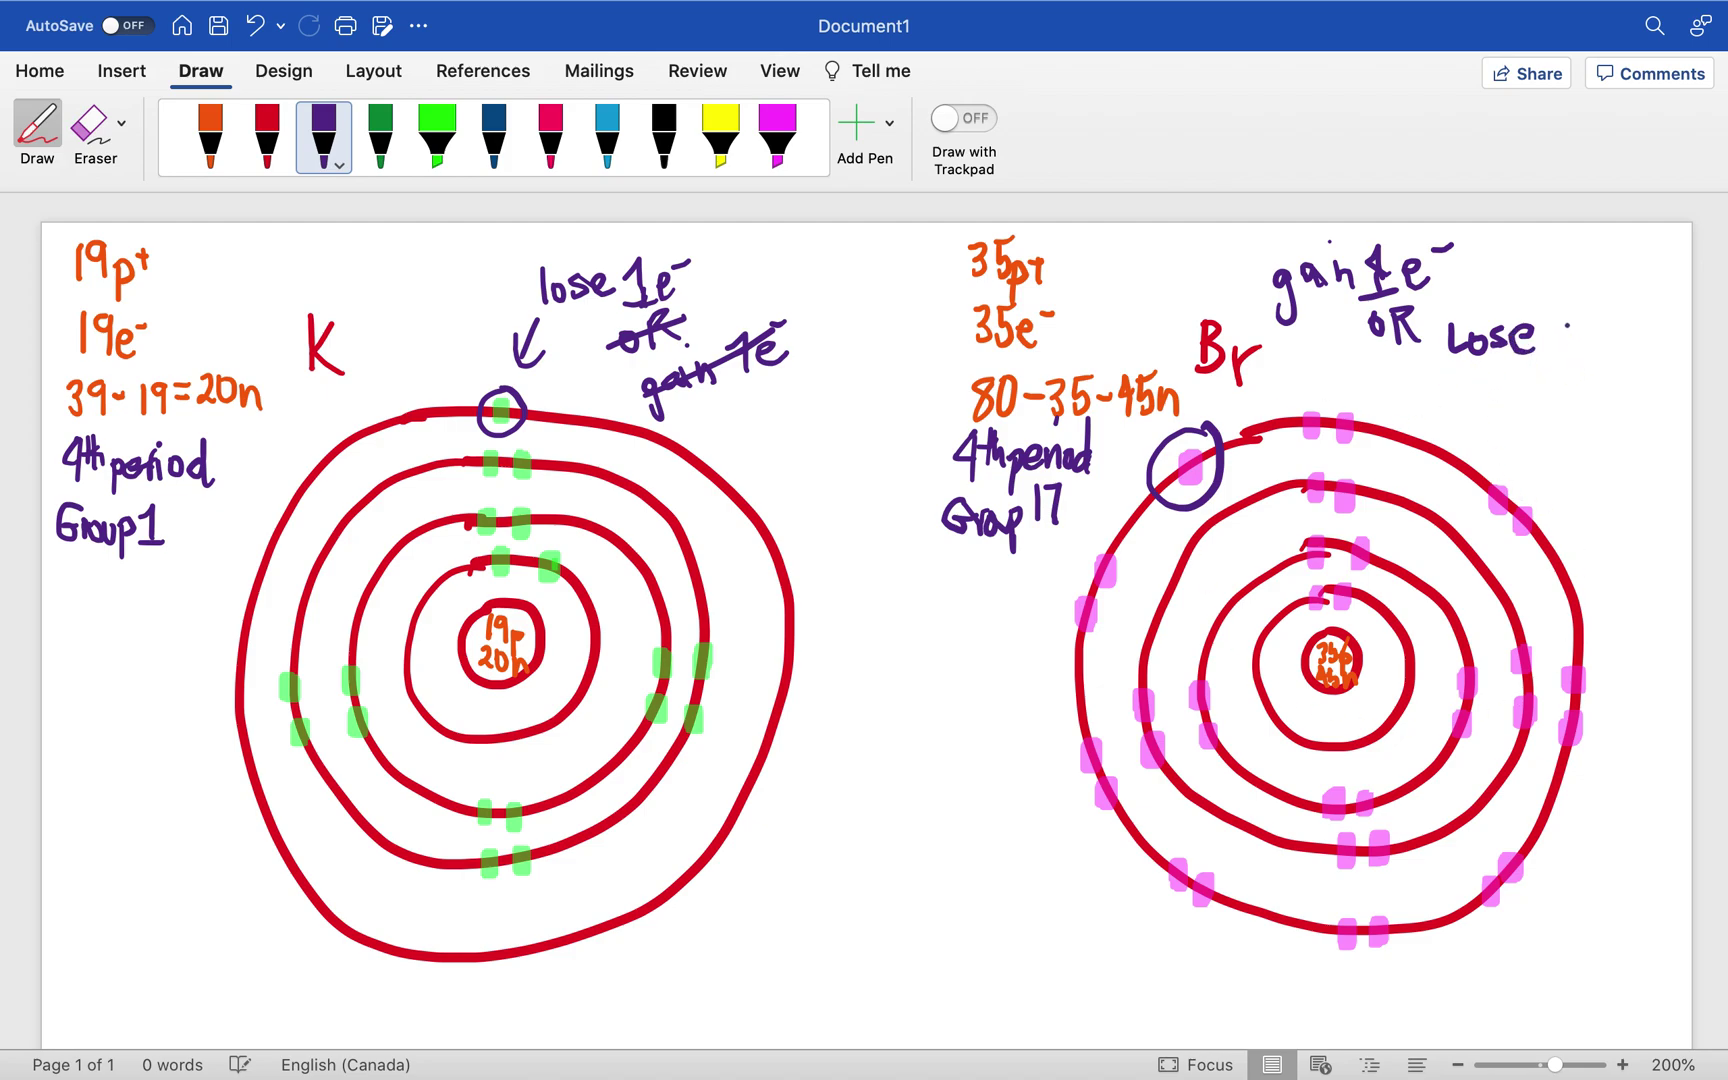
mouse_move(1562, 310)
left_mouse_down()
mouse_move(1562, 350)
mouse_move(1620, 345)
mouse_move(1646, 291)
left_mouse_up()
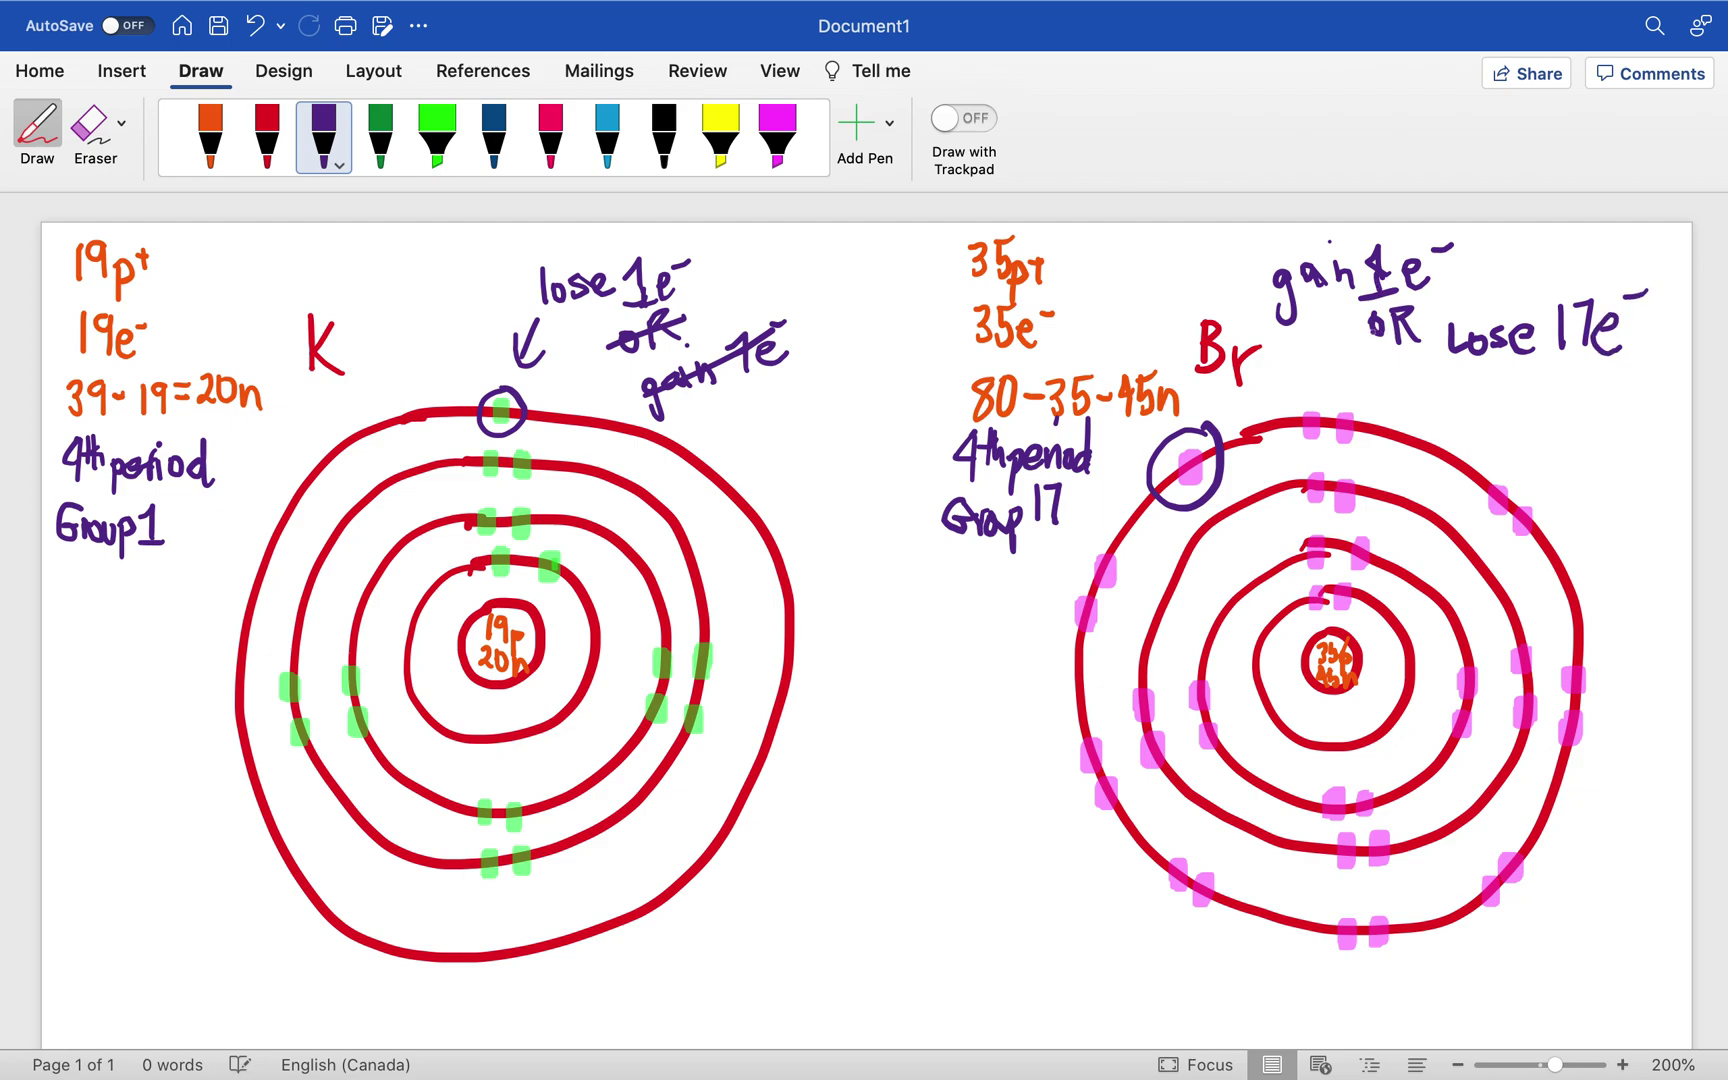
mouse_move(1341, 341)
left_mouse_down()
mouse_move(1421, 315)
mouse_move(1547, 335)
mouse_move(1618, 320)
left_mouse_up()
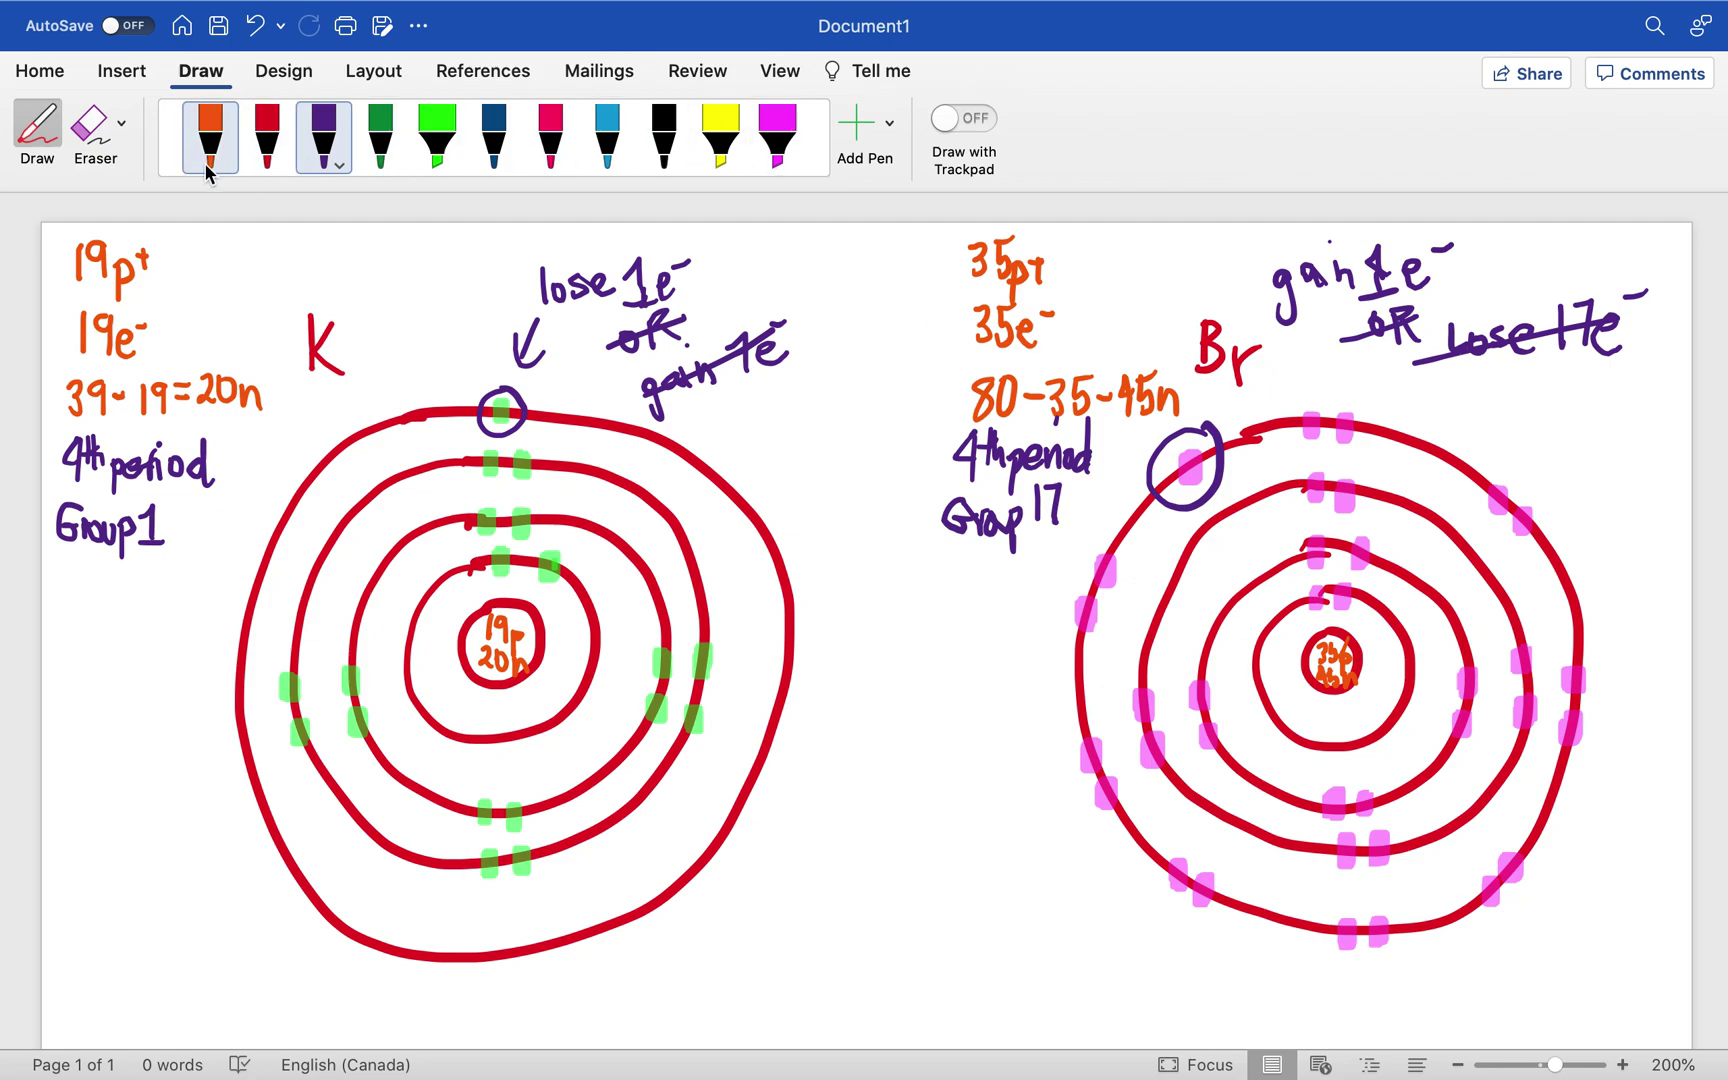
left_click(90, 125)
mouse_move(606, 292)
left_mouse_down()
mouse_move(600, 262)
mouse_move(535, 310)
mouse_move(571, 278)
mouse_move(665, 270)
mouse_move(655, 378)
mouse_move(732, 370)
mouse_move(750, 340)
mouse_move(528, 340)
mouse_move(557, 356)
mouse_move(752, 338)
left_mouse_up()
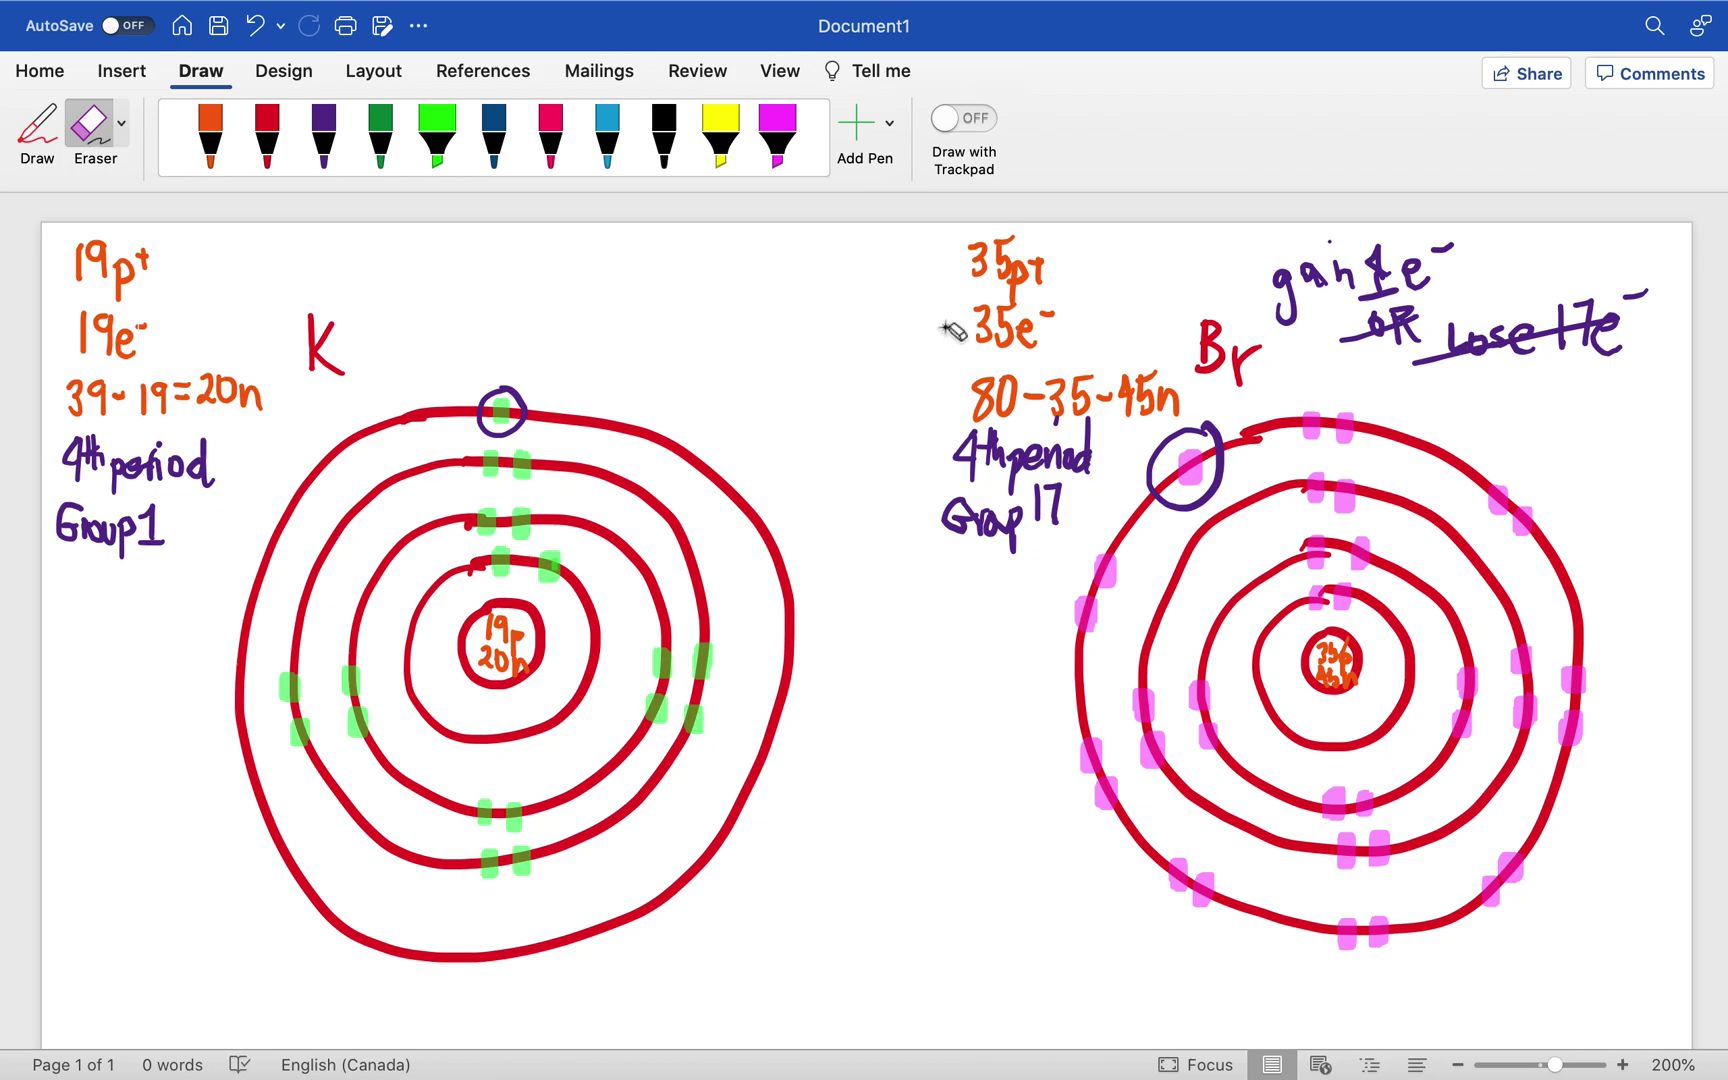
Erase the notes beside Br, then draw green arrows from K's electron to Br and downward below.
mouse_move(1432, 316)
left_mouse_down()
mouse_move(1295, 295)
mouse_move(1437, 245)
mouse_move(1372, 345)
mouse_move(1645, 310)
left_mouse_up()
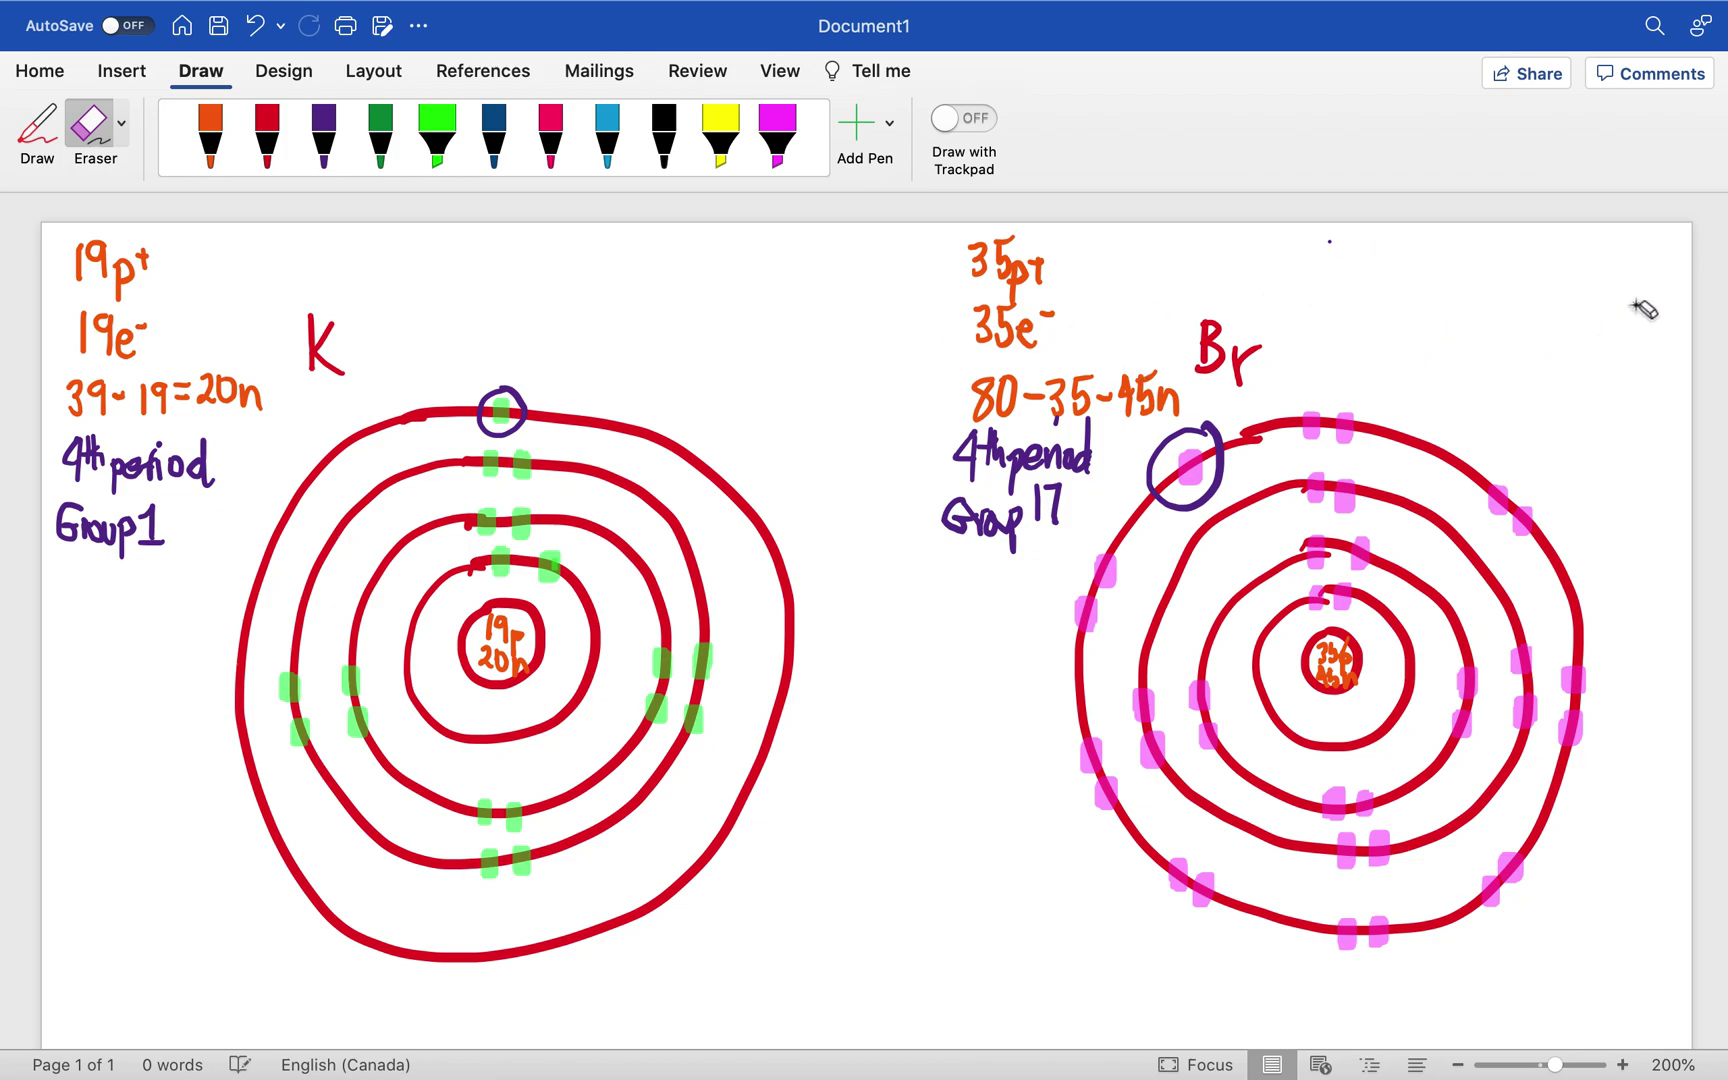
left_click(380, 140)
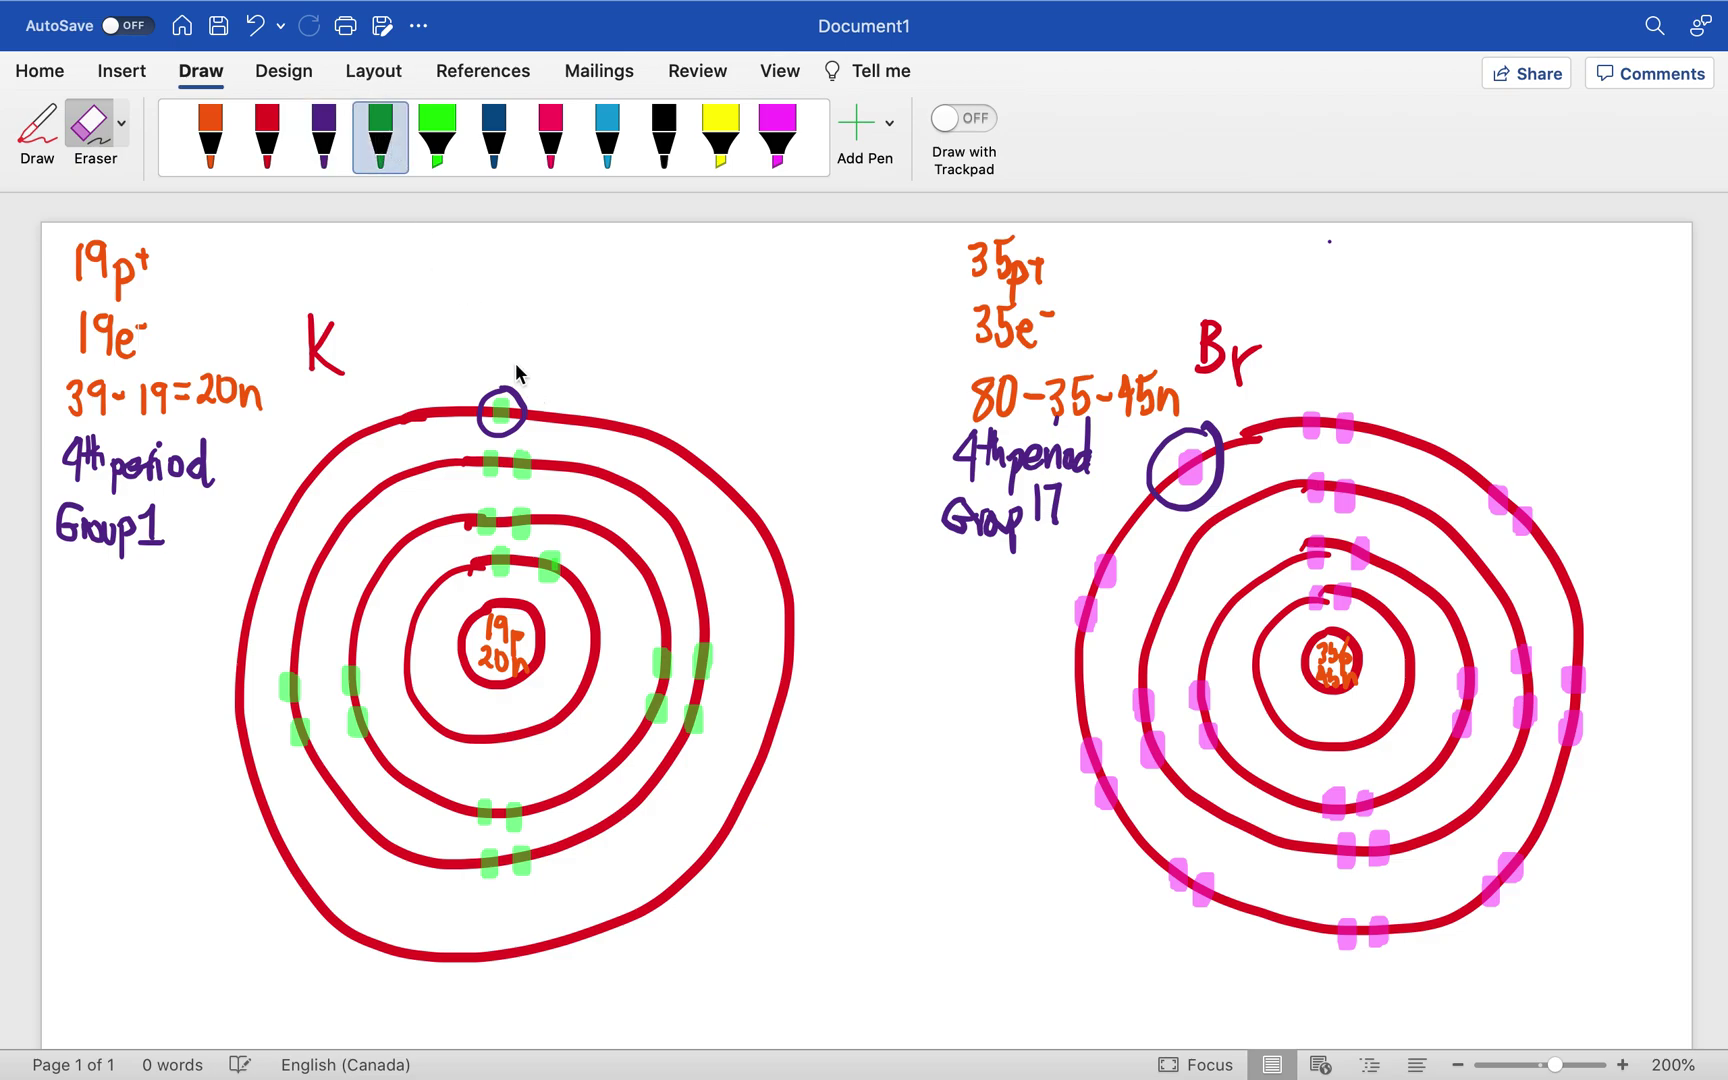
mouse_move(514, 373)
left_mouse_down()
mouse_move(617, 318)
mouse_move(752, 390)
mouse_move(862, 558)
mouse_move(990, 600)
mouse_move(1100, 508)
mouse_move(1108, 526)
left_mouse_up()
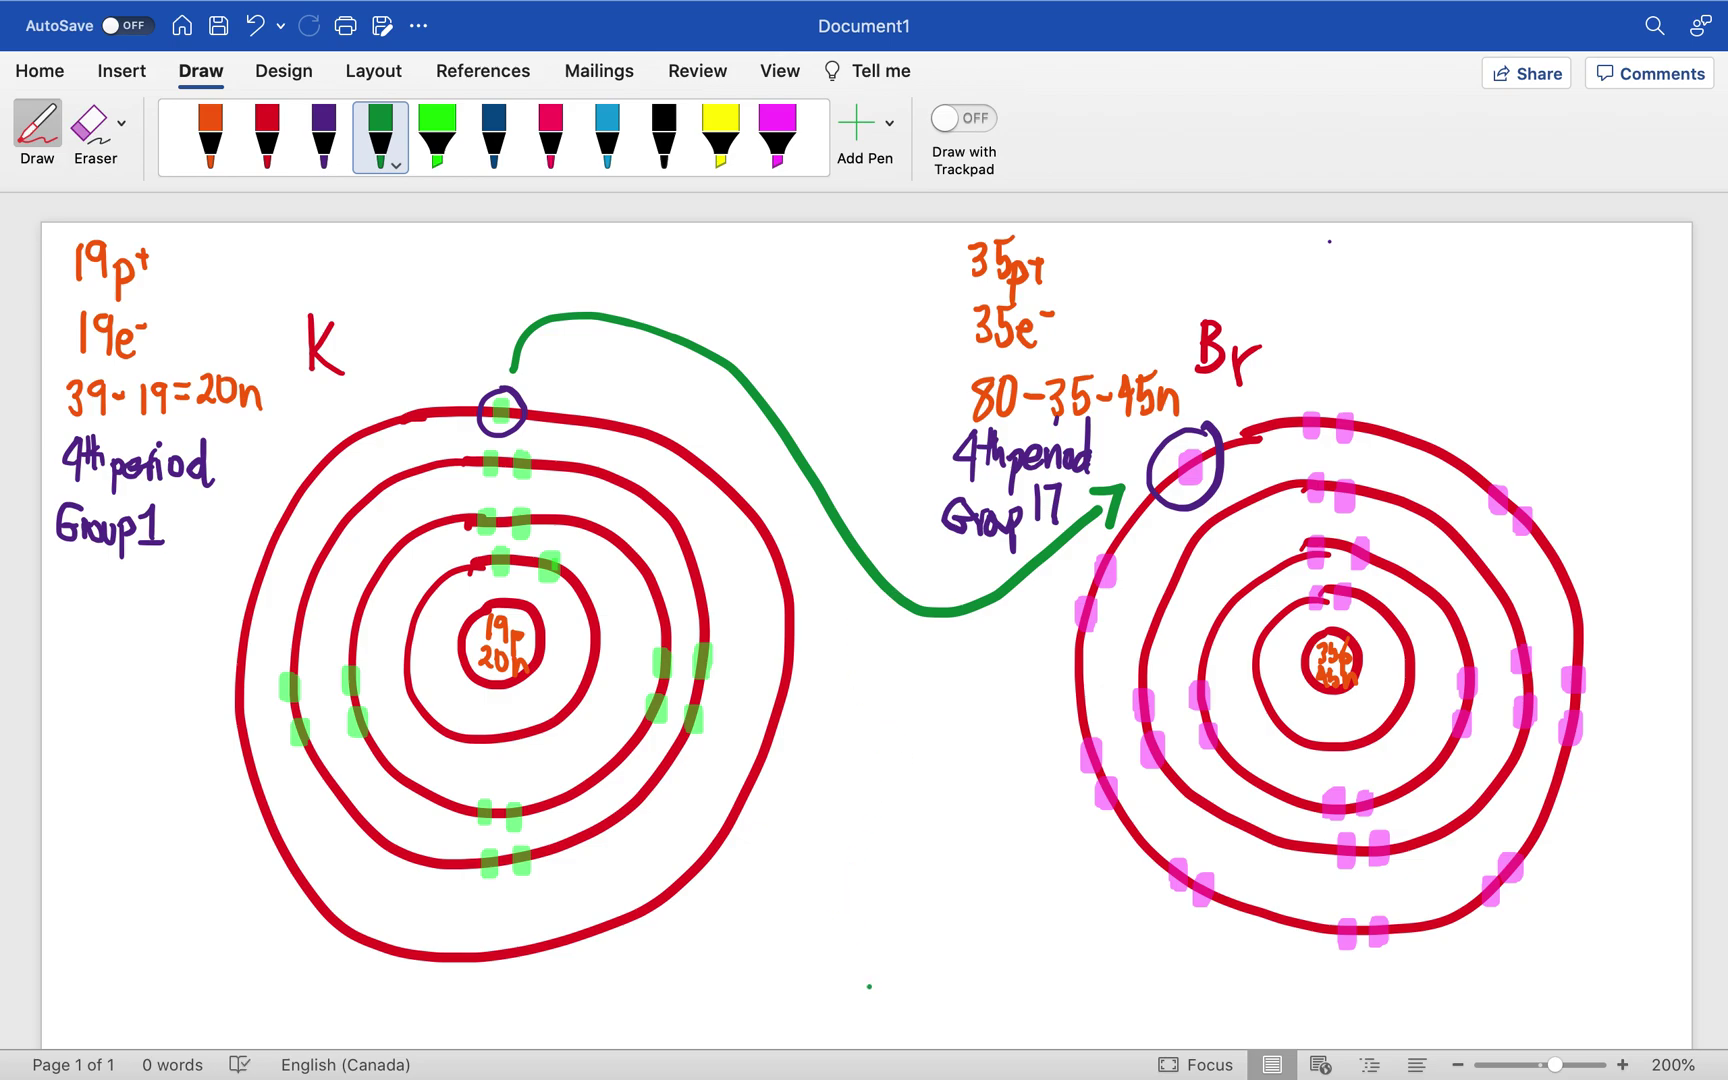
mouse_move(872, 958)
left_mouse_down()
mouse_move(873, 1036)
mouse_move(910, 996)
left_mouse_up()
Draw green brackets around the K diagram and erase potassium's outer shell and electron.
mouse_move(267, 427)
left_mouse_down()
mouse_move(217, 466)
mouse_move(190, 785)
mouse_move(200, 958)
mouse_move(222, 966)
left_mouse_up()
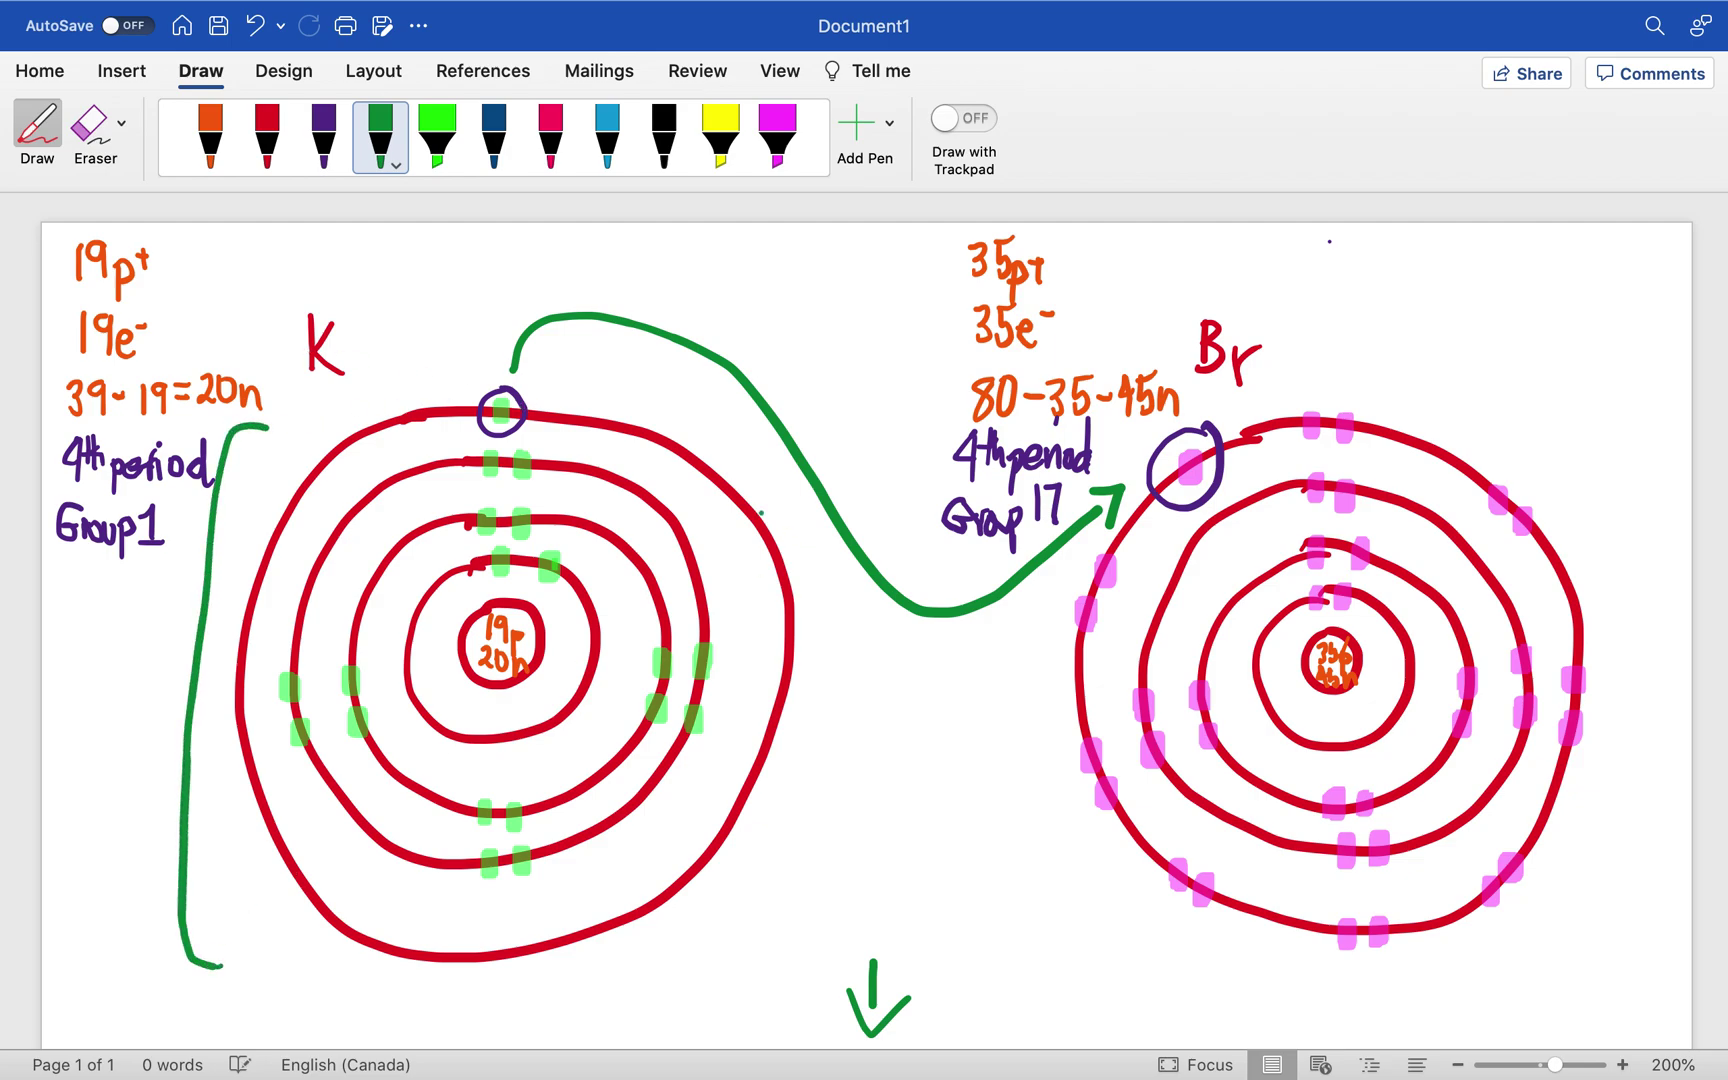
mouse_move(765, 441)
left_mouse_down()
mouse_move(790, 464)
mouse_move(785, 986)
mouse_move(751, 1008)
left_mouse_up()
left_click(90, 128)
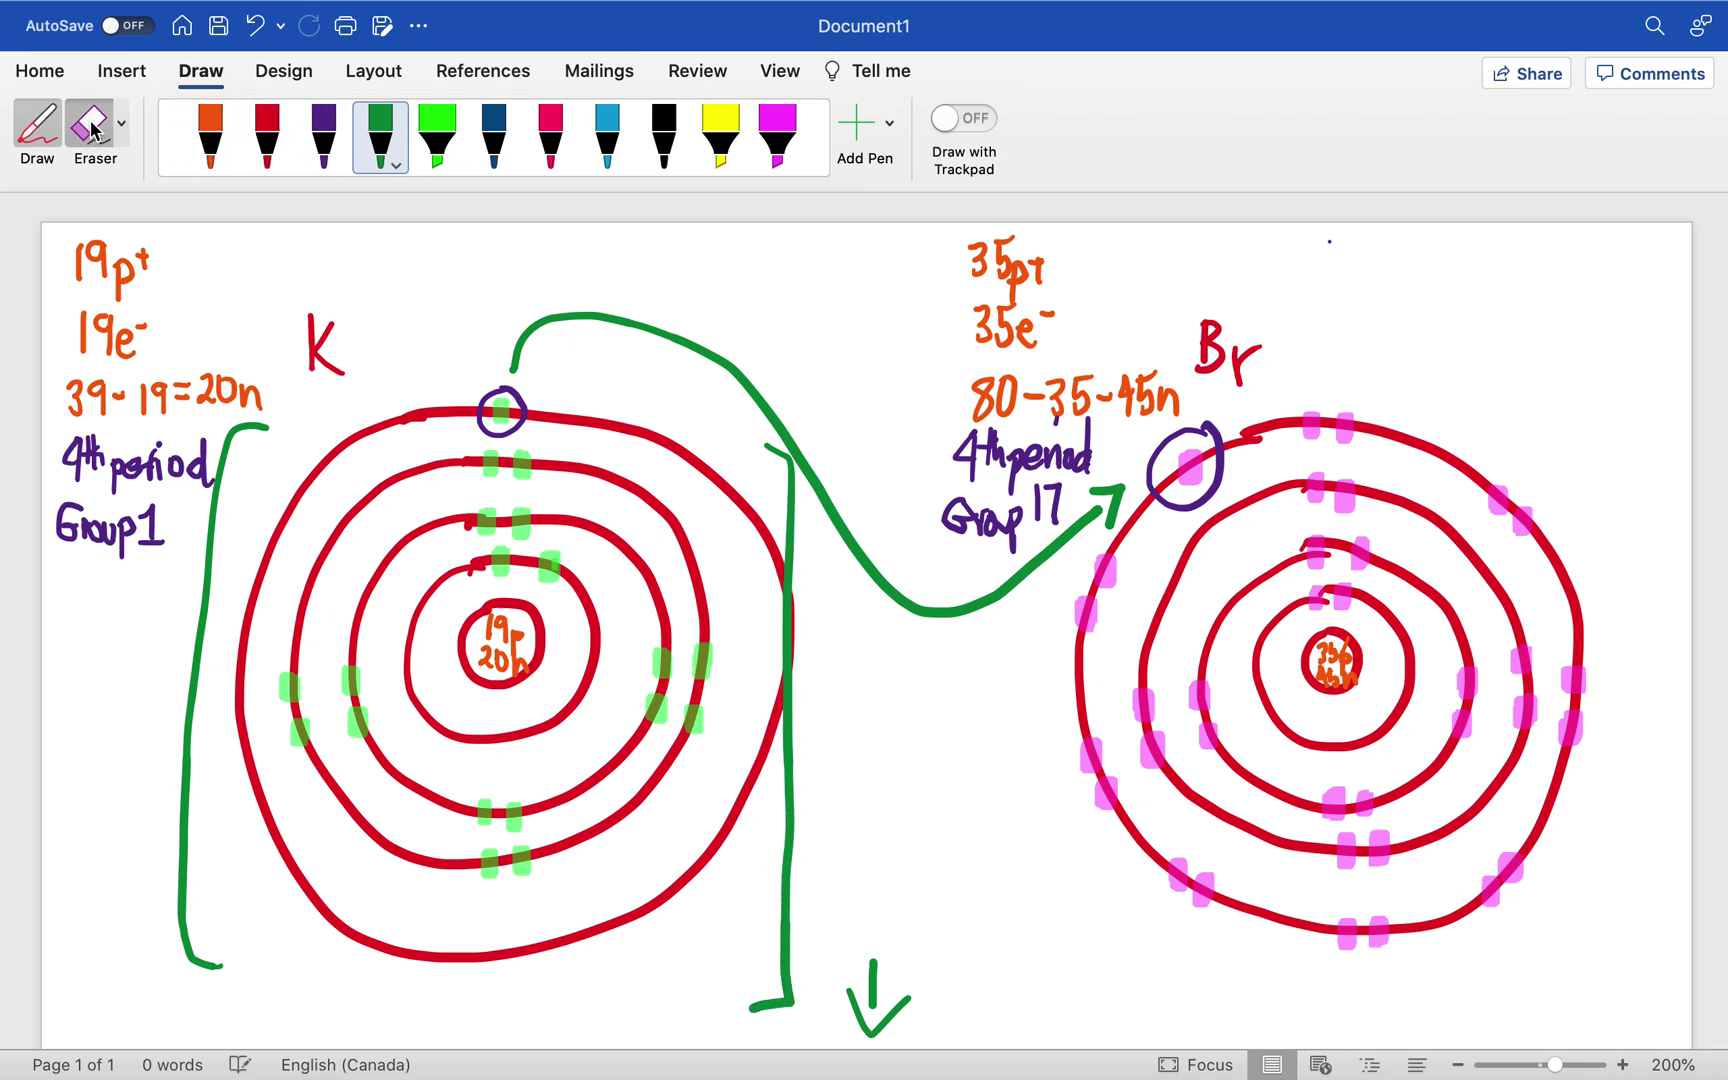
left_click_drag(500, 412, 490, 405)
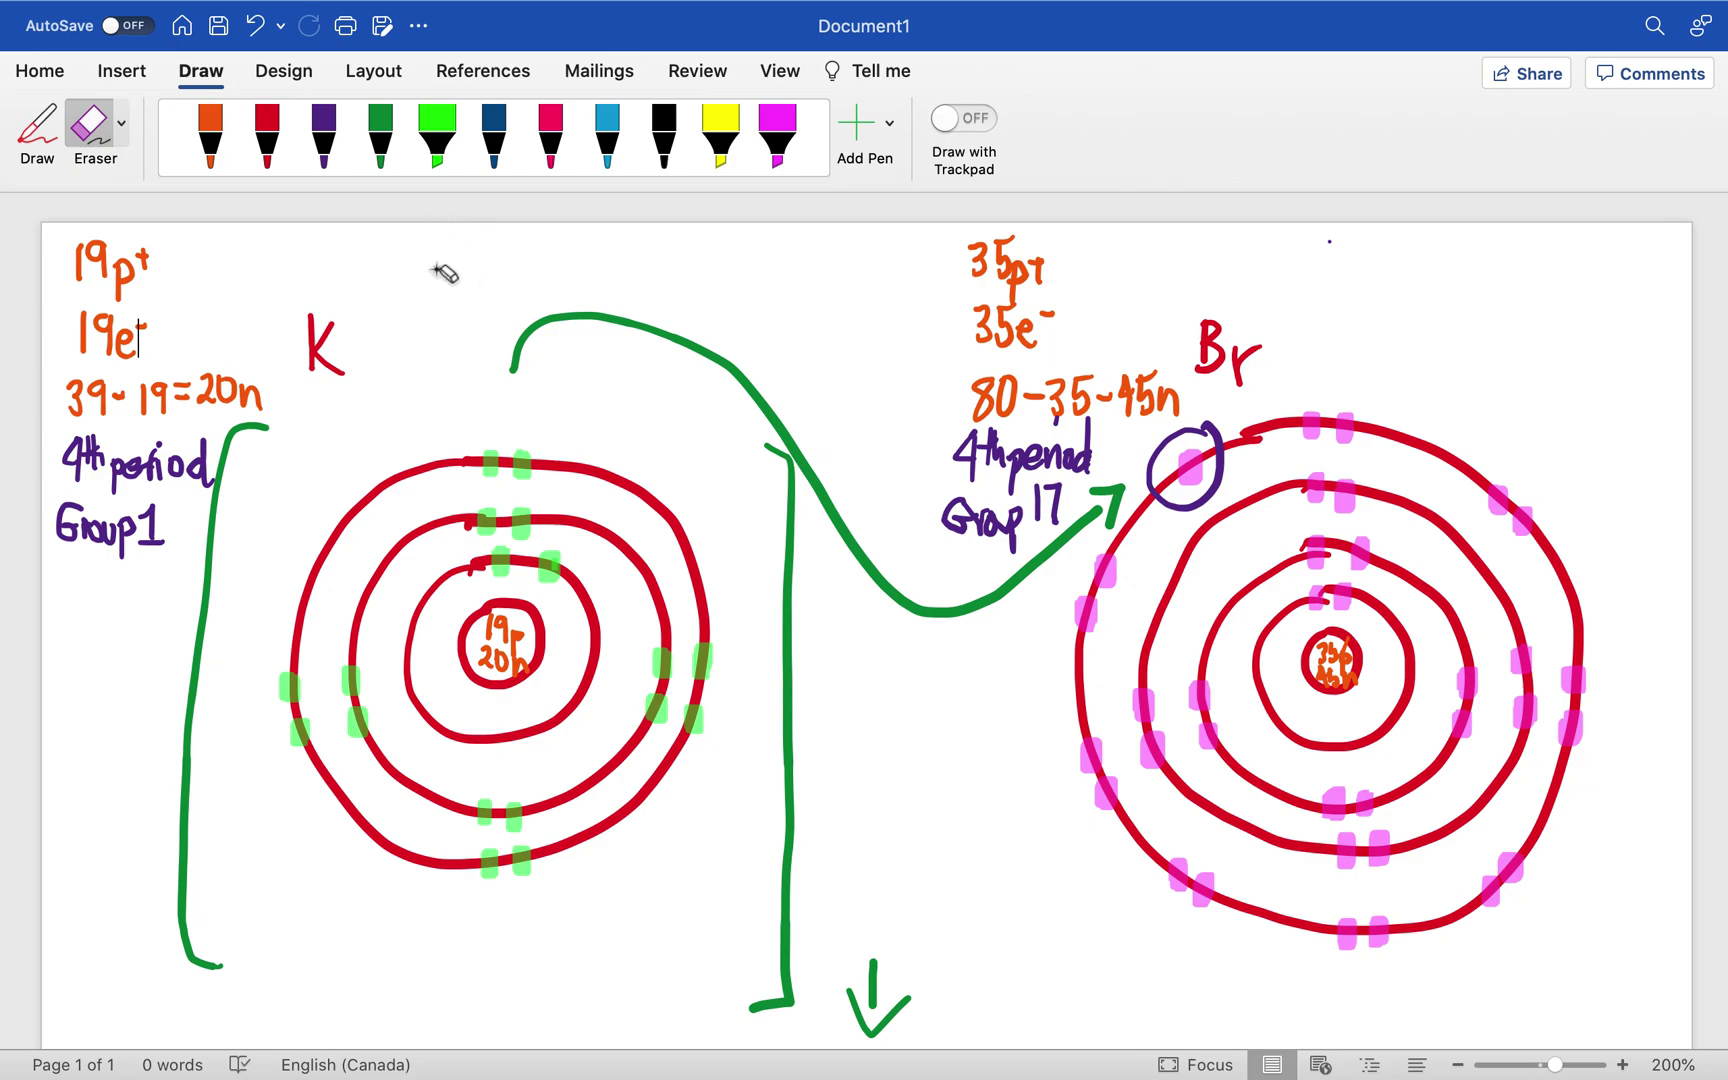
In dark green, mark the K ion with a + charge and label it 19p⁺ 18e⁻.
left_click(323, 140)
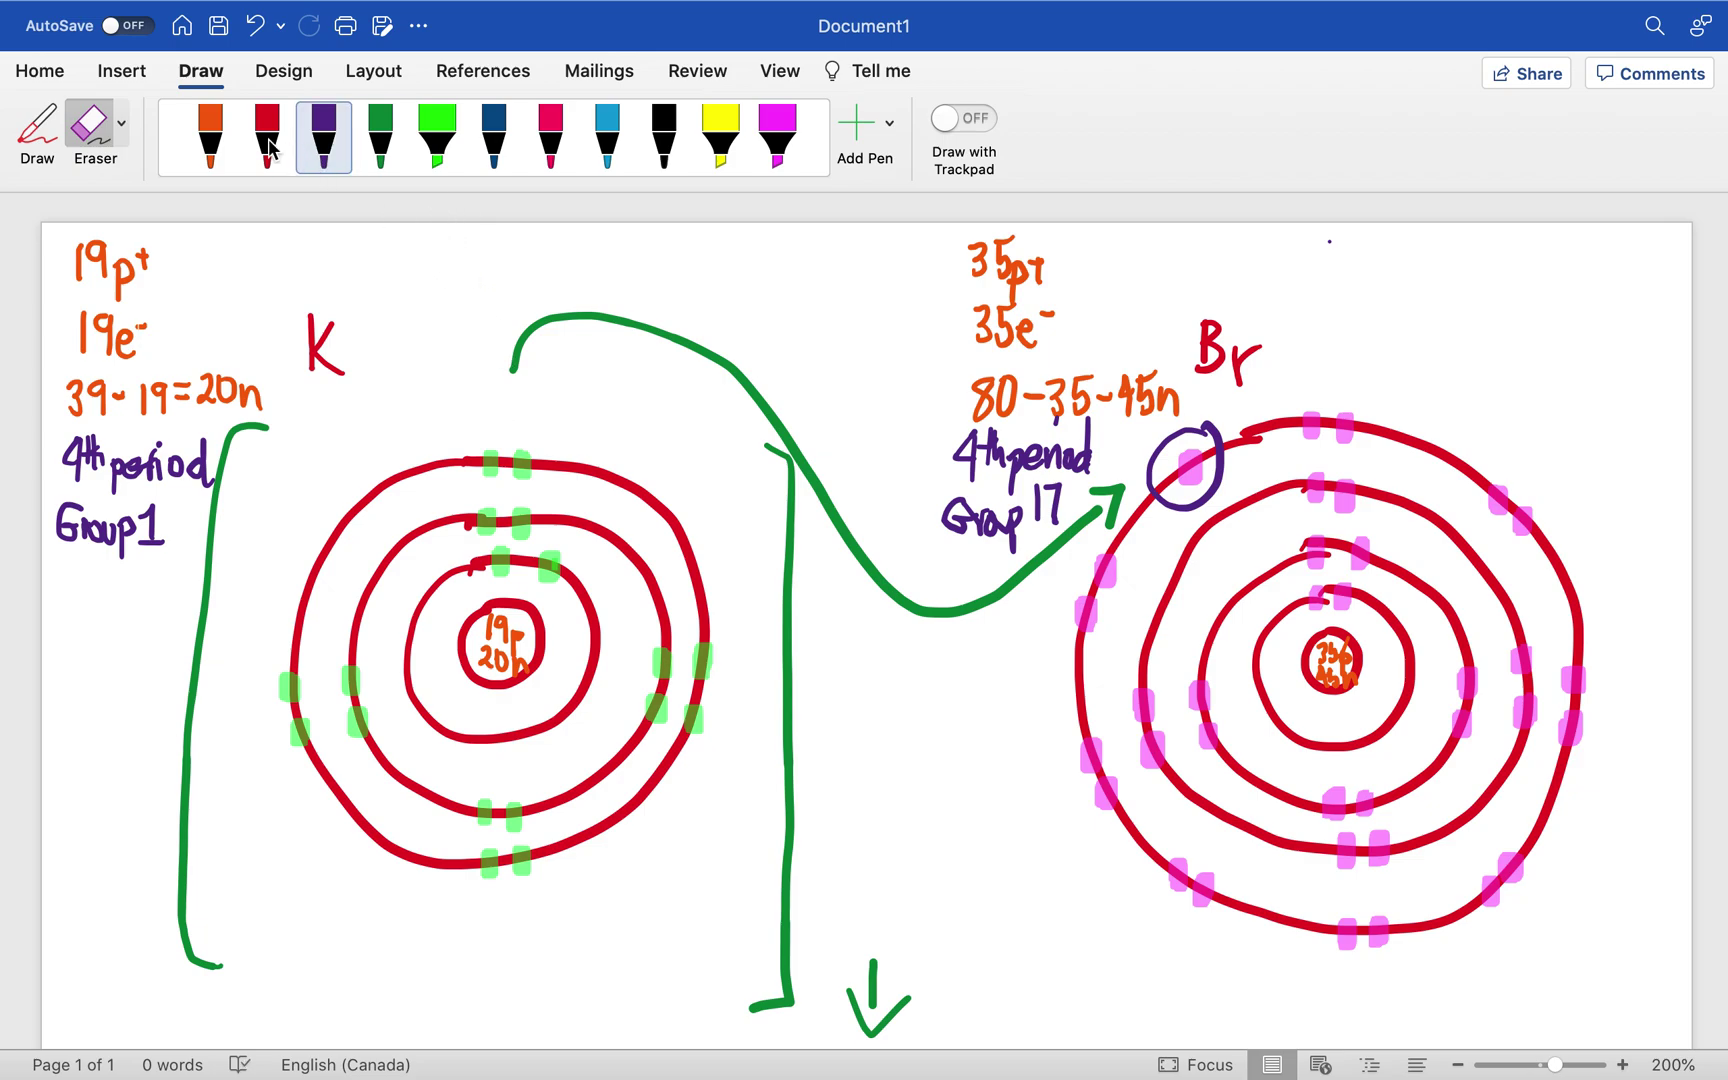
left_click(385, 150)
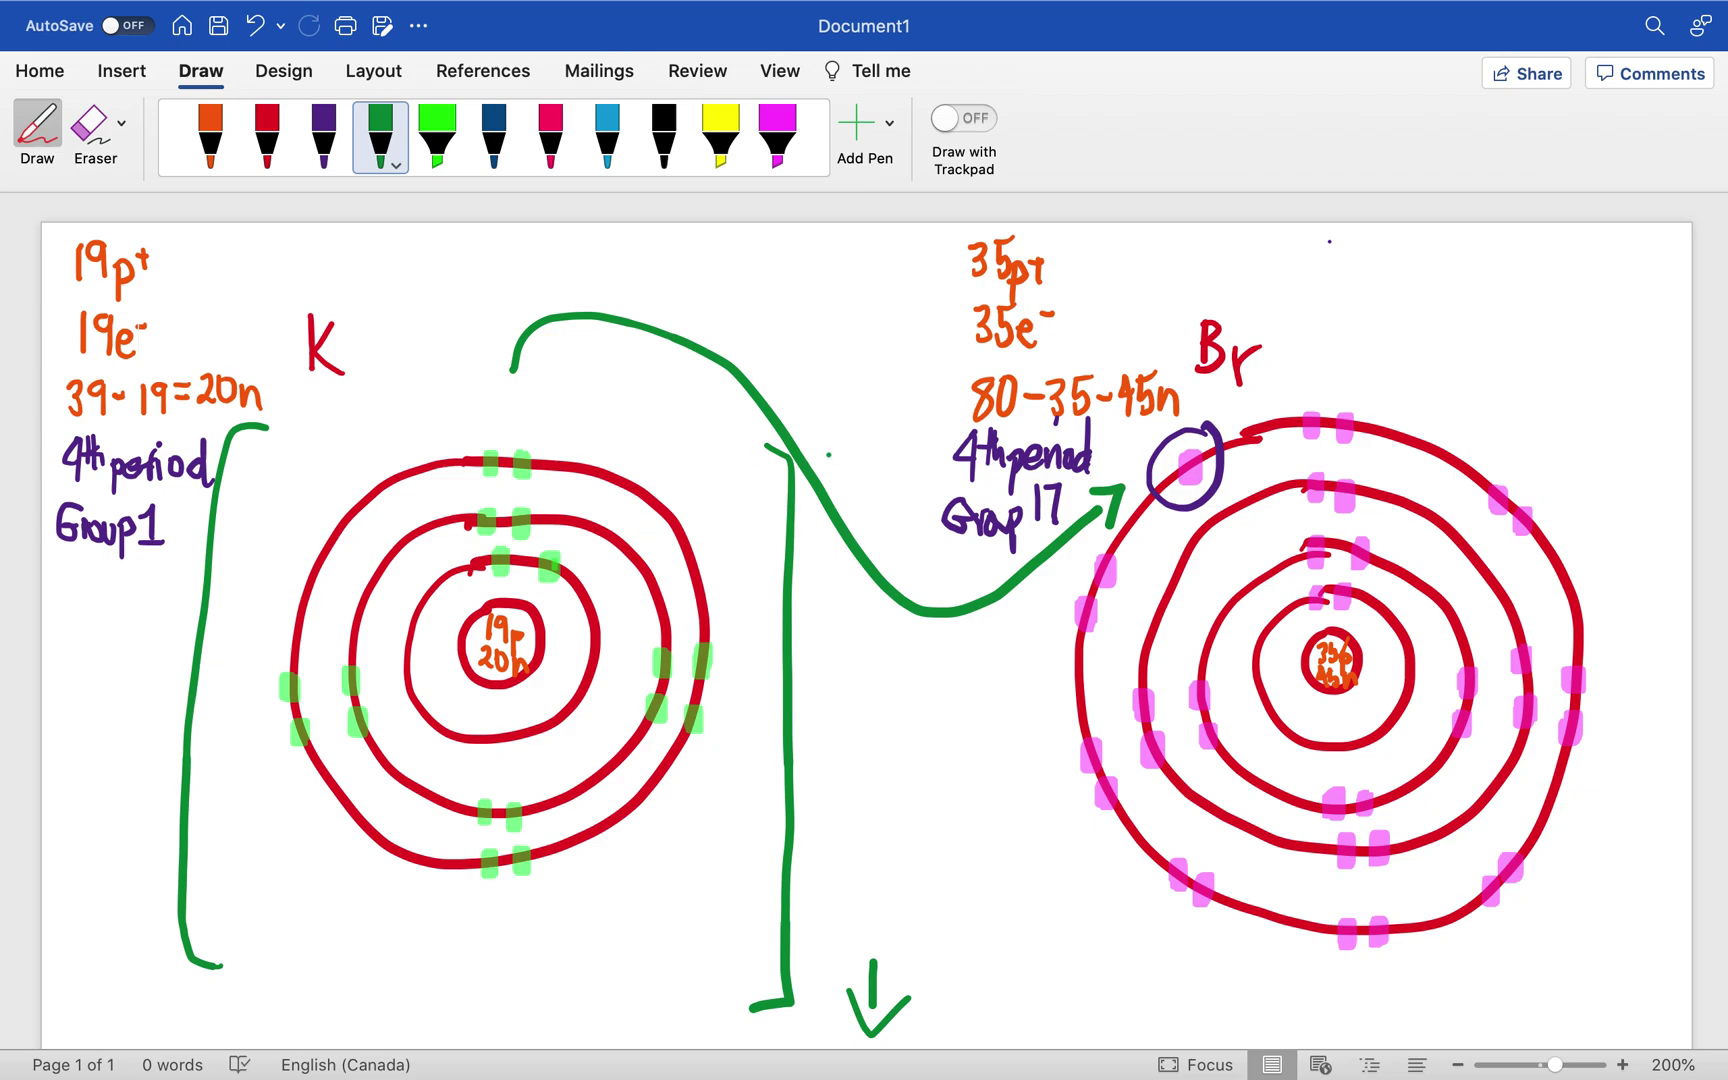
mouse_move(817, 457)
left_mouse_down()
mouse_move(852, 456)
mouse_move(836, 456)
mouse_move(835, 488)
left_mouse_up()
mouse_move(512, 965)
left_mouse_down()
mouse_move(513, 998)
mouse_move(522, 975)
mouse_move(558, 1012)
mouse_move(592, 963)
mouse_move(582, 981)
left_mouse_up()
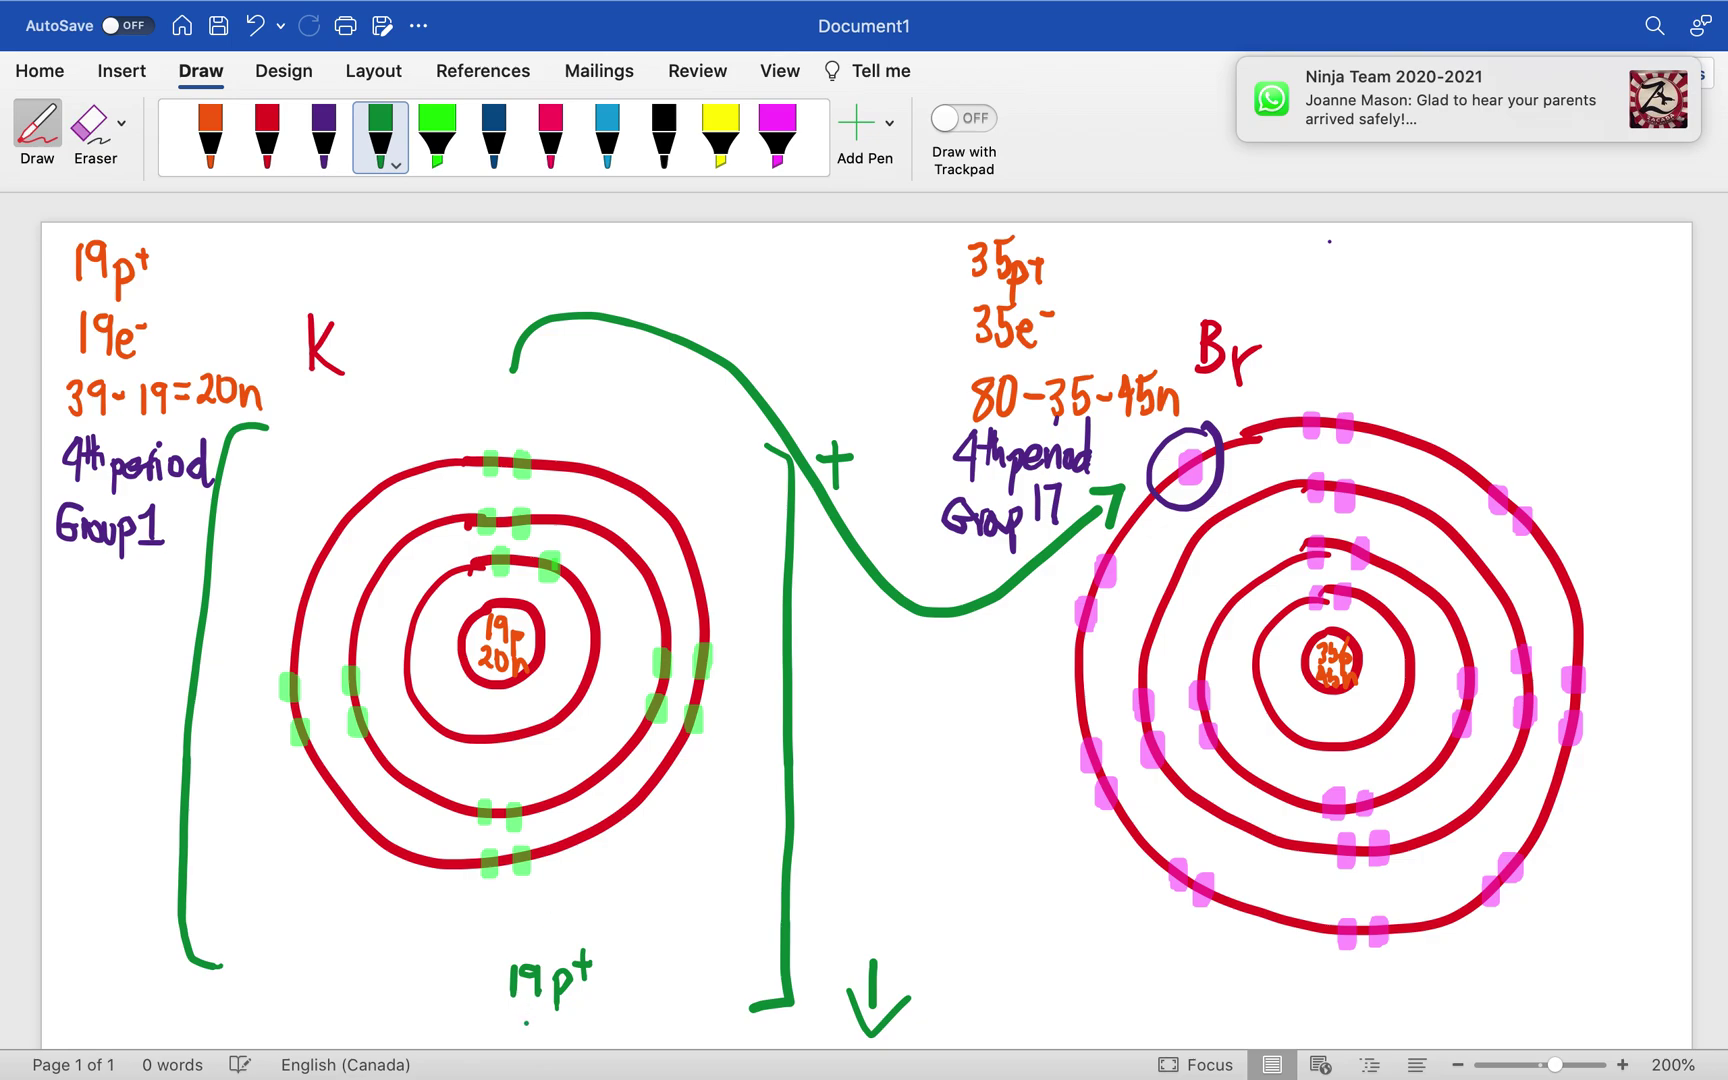
mouse_move(521, 1012)
left_mouse_down()
mouse_move(519, 1042)
mouse_move(530, 1004)
mouse_move(545, 1048)
mouse_move(580, 1014)
mouse_move(562, 1032)
mouse_move(588, 1038)
left_mouse_up()
left_click_drag(588, 994, 606, 990)
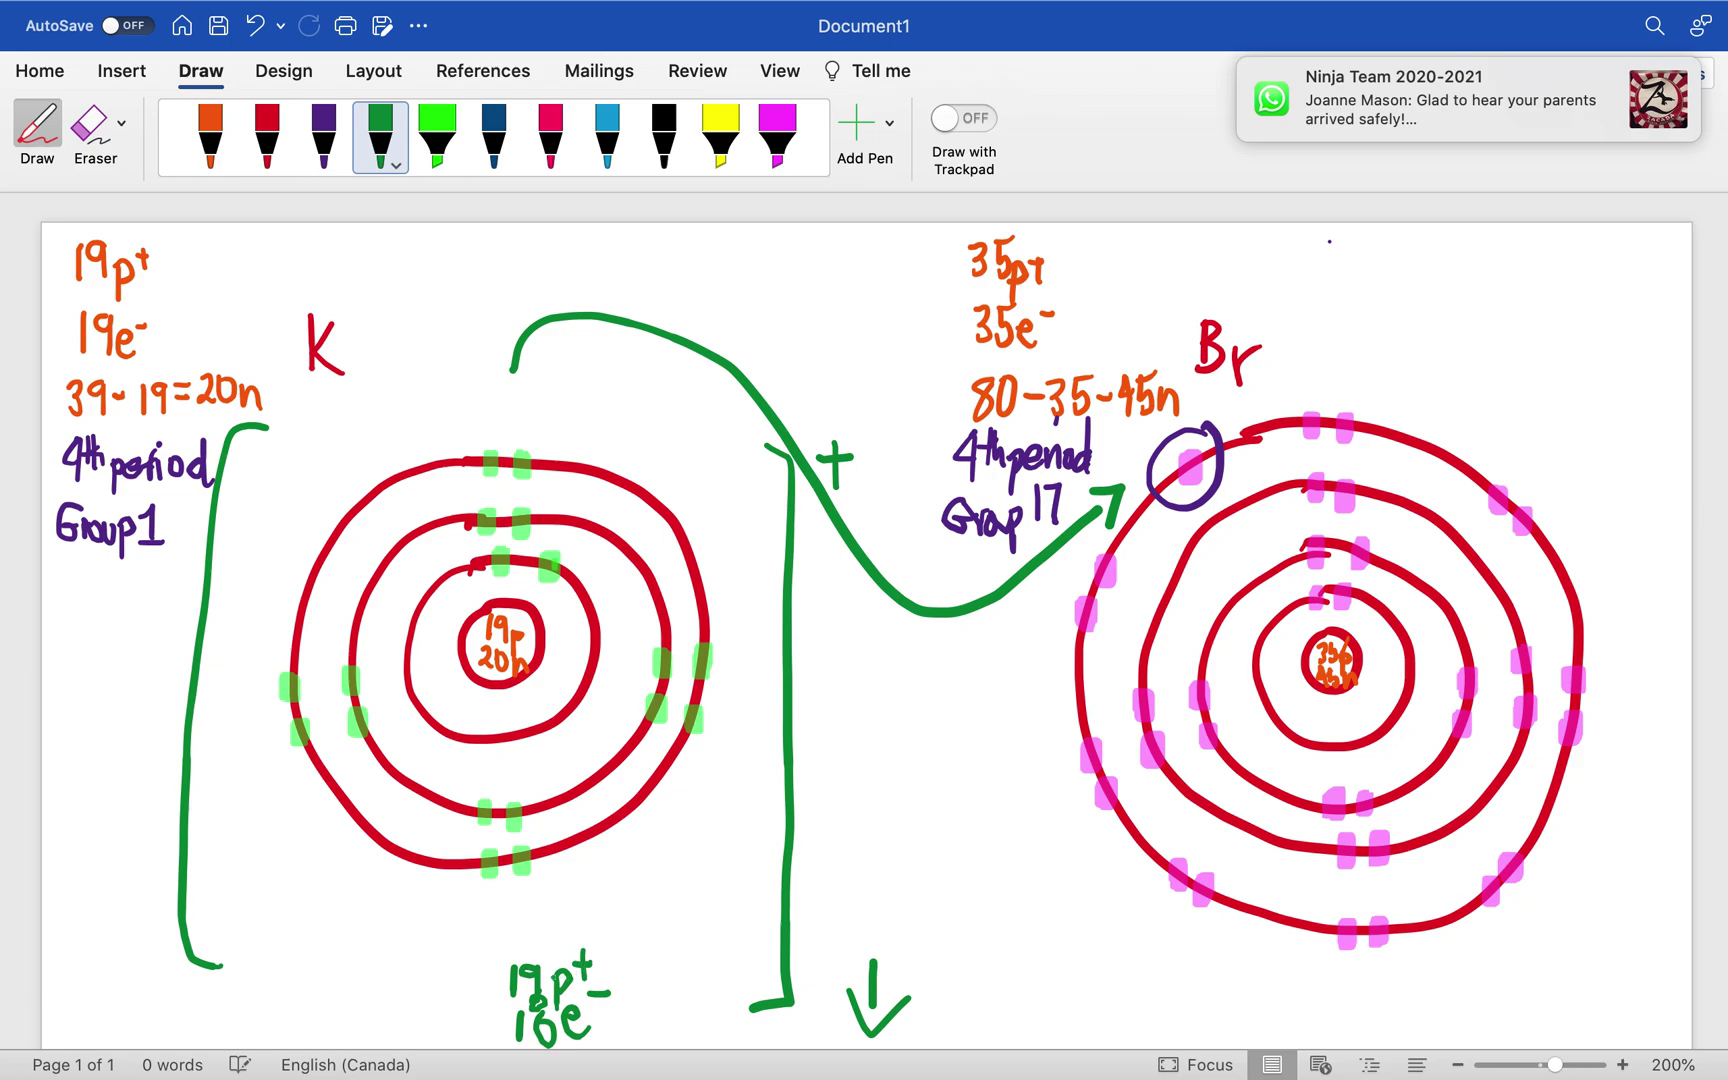
left_click(603, 1012)
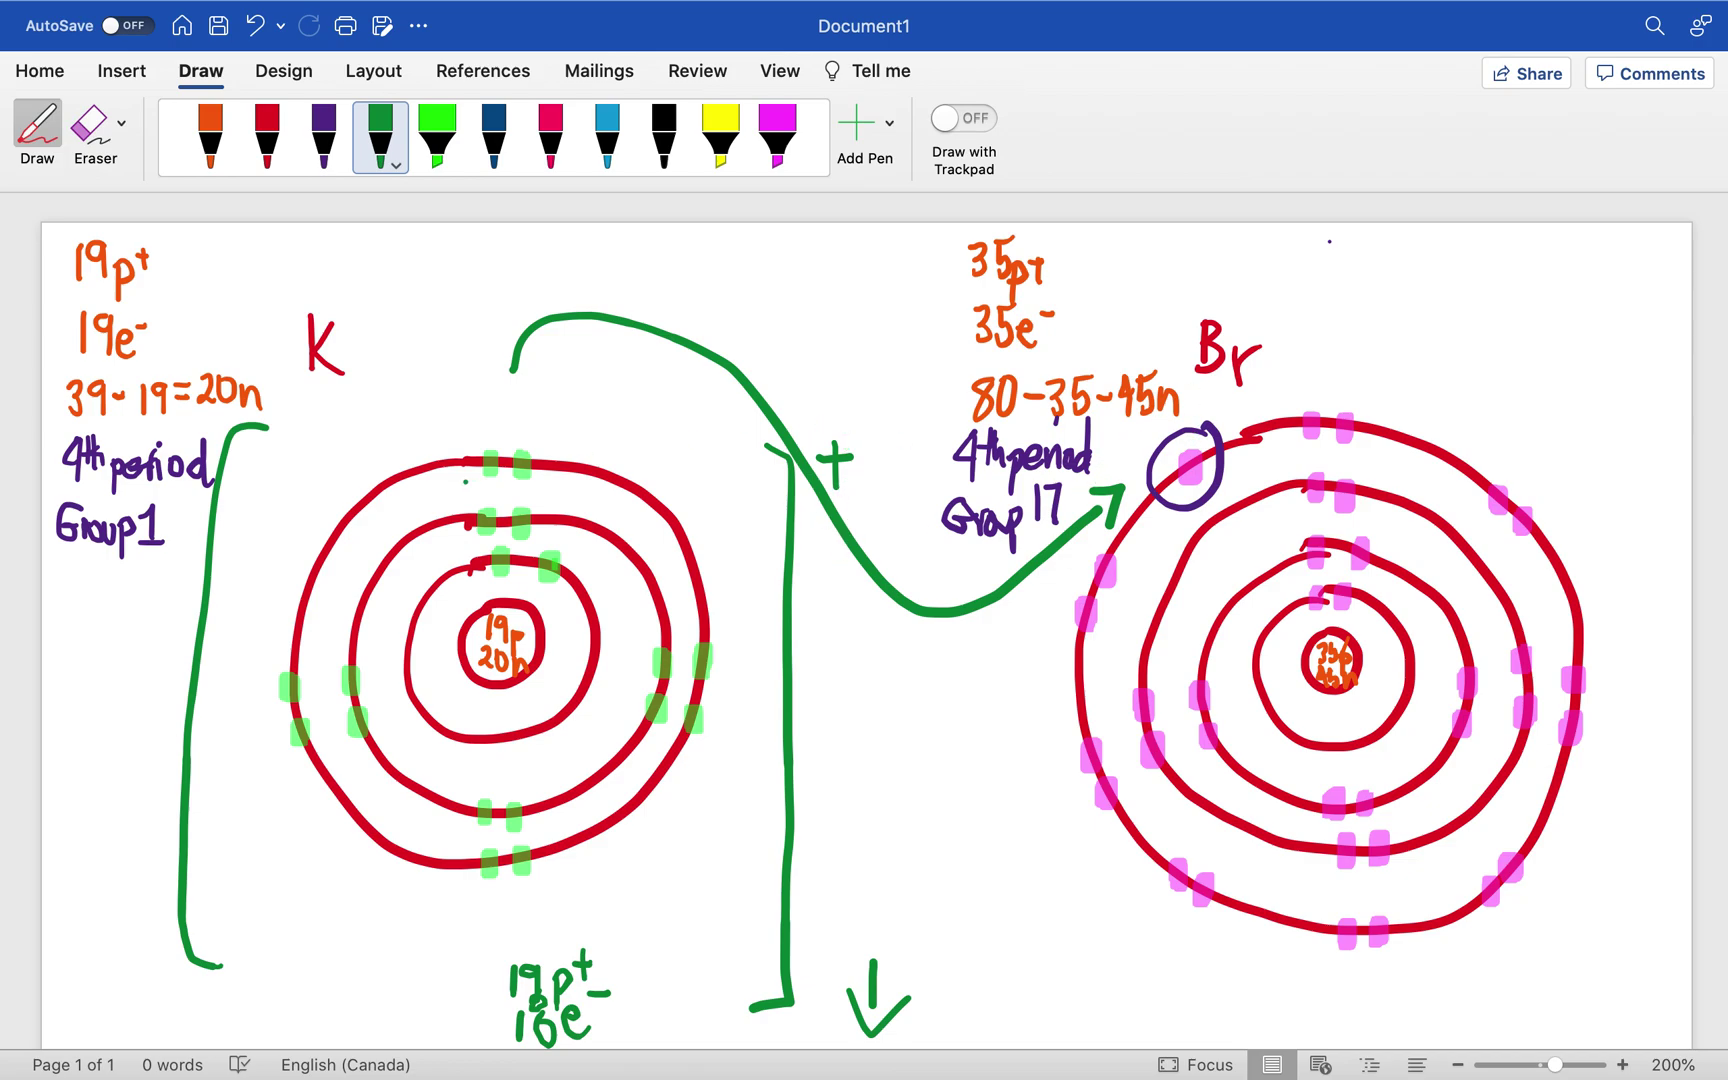
Add the transferred electron to bromine's outer shell, then bracket Br in green with a − charge.
left_click(437, 140)
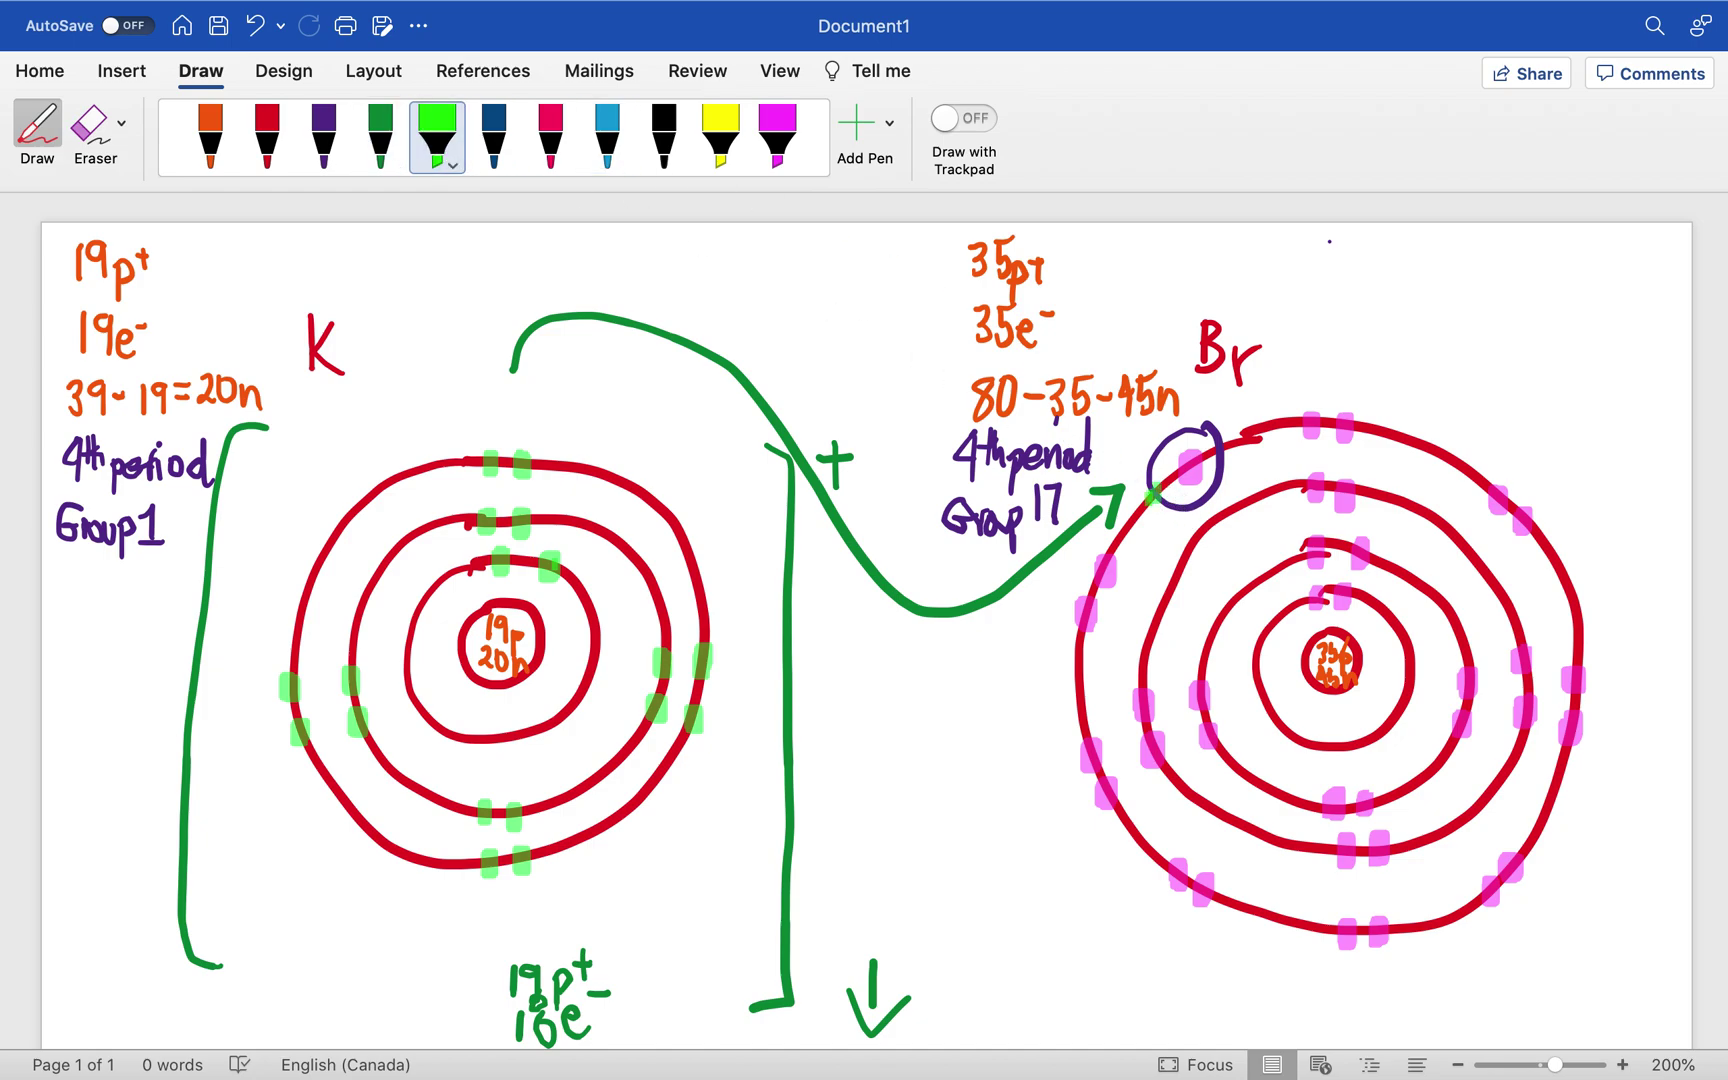
left_click_drag(1148, 484, 1150, 511)
left_click(390, 145)
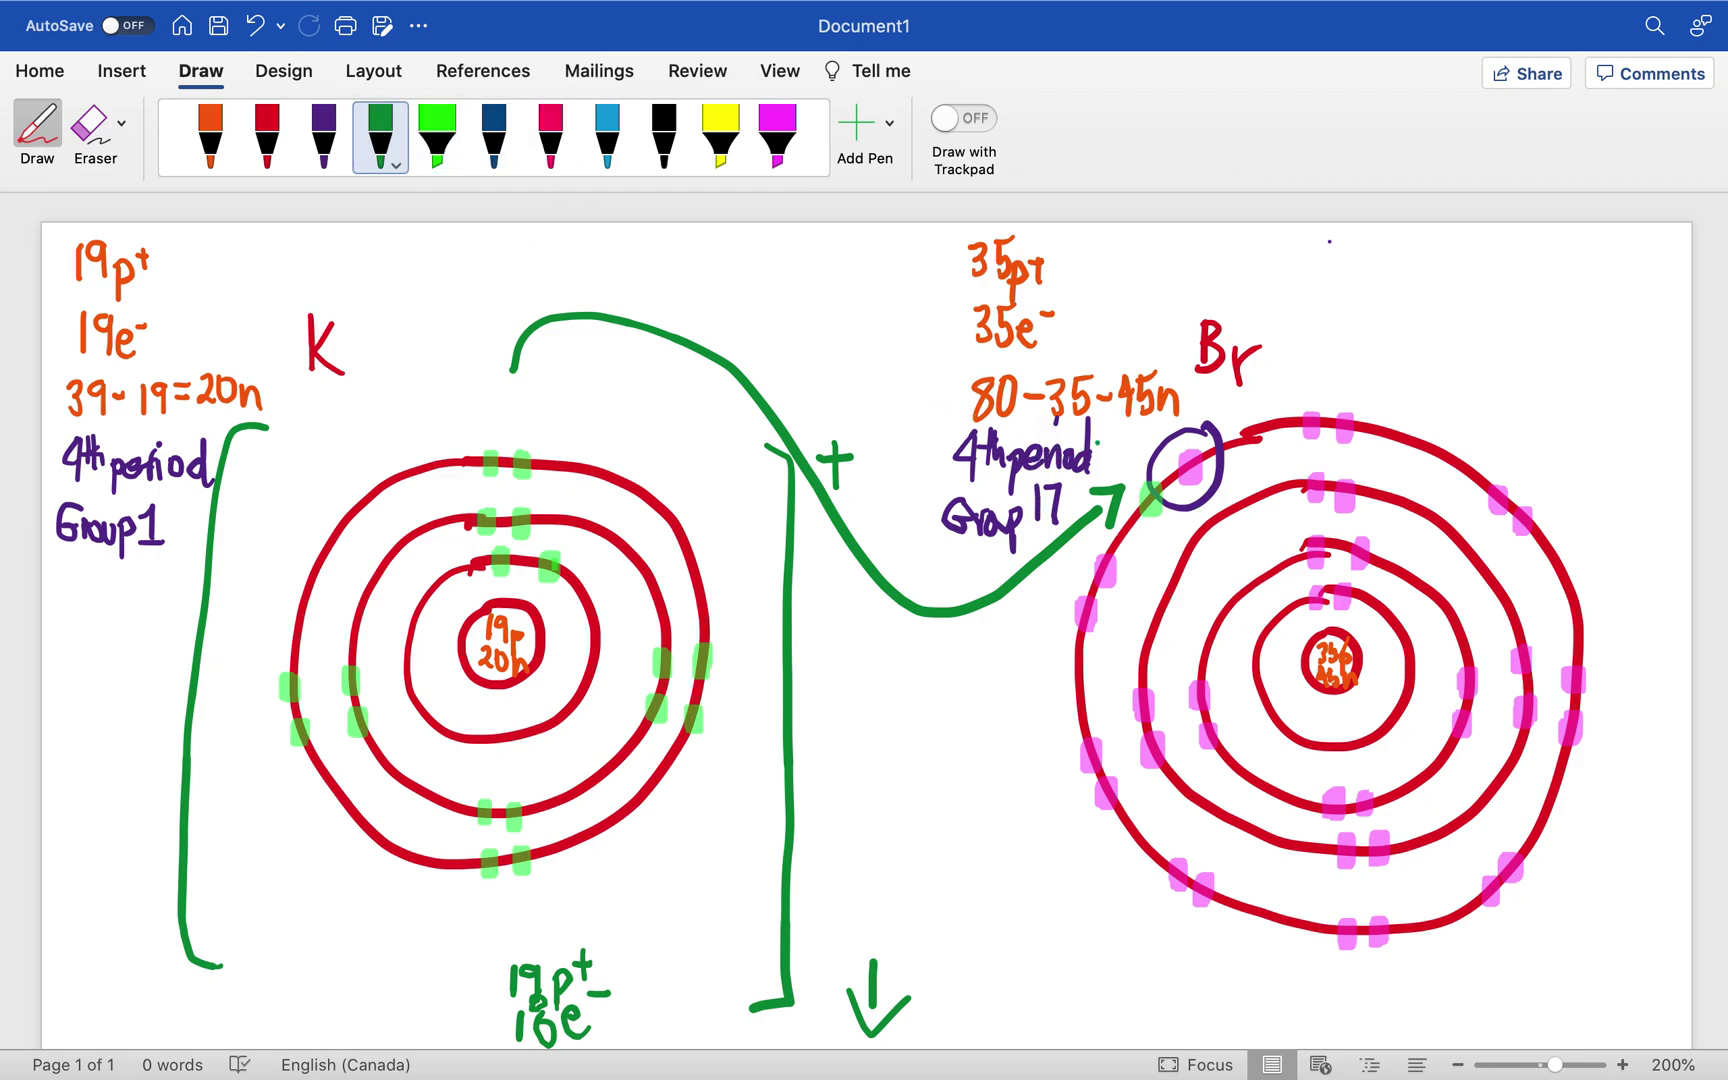
mouse_move(1098, 441)
left_mouse_down()
mouse_move(1060, 568)
mouse_move(1008, 942)
mouse_move(1052, 976)
left_mouse_up()
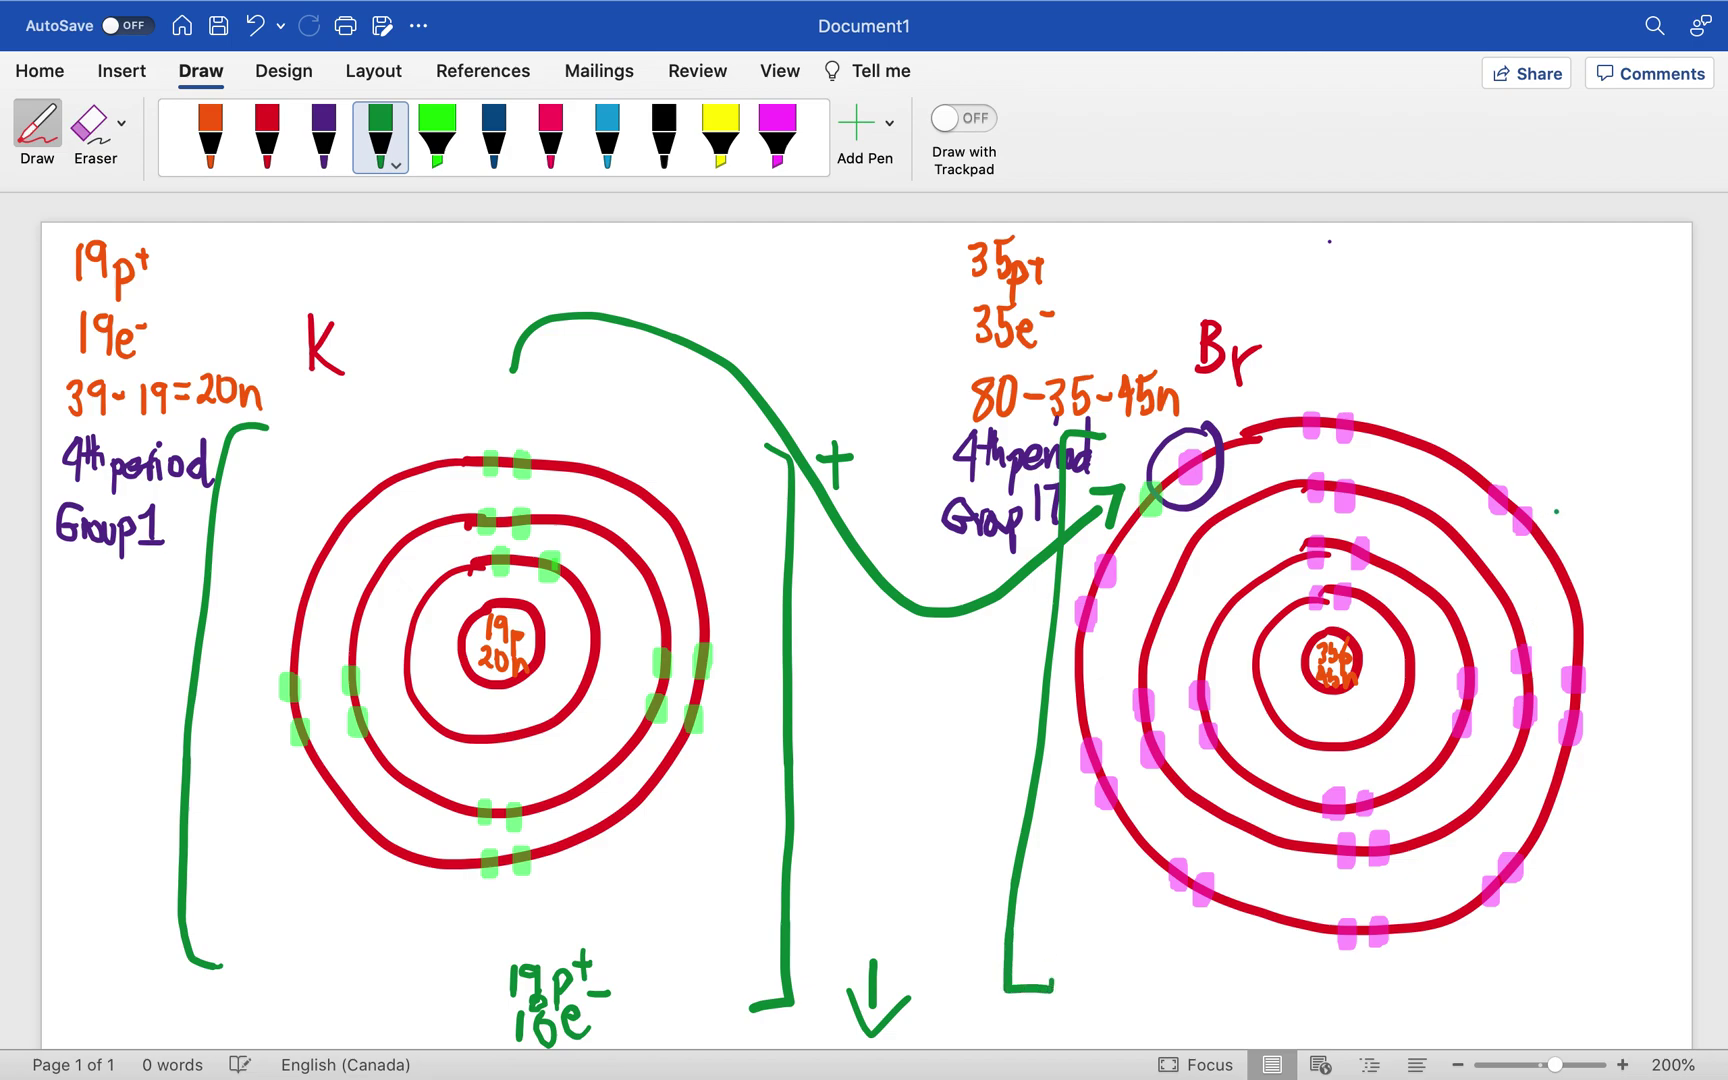
left_click_drag(1575, 445, 1592, 985)
mouse_move(1548, 435)
left_mouse_down()
mouse_move(1590, 478)
mouse_move(1595, 778)
mouse_move(1584, 980)
mouse_move(1546, 988)
left_mouse_up()
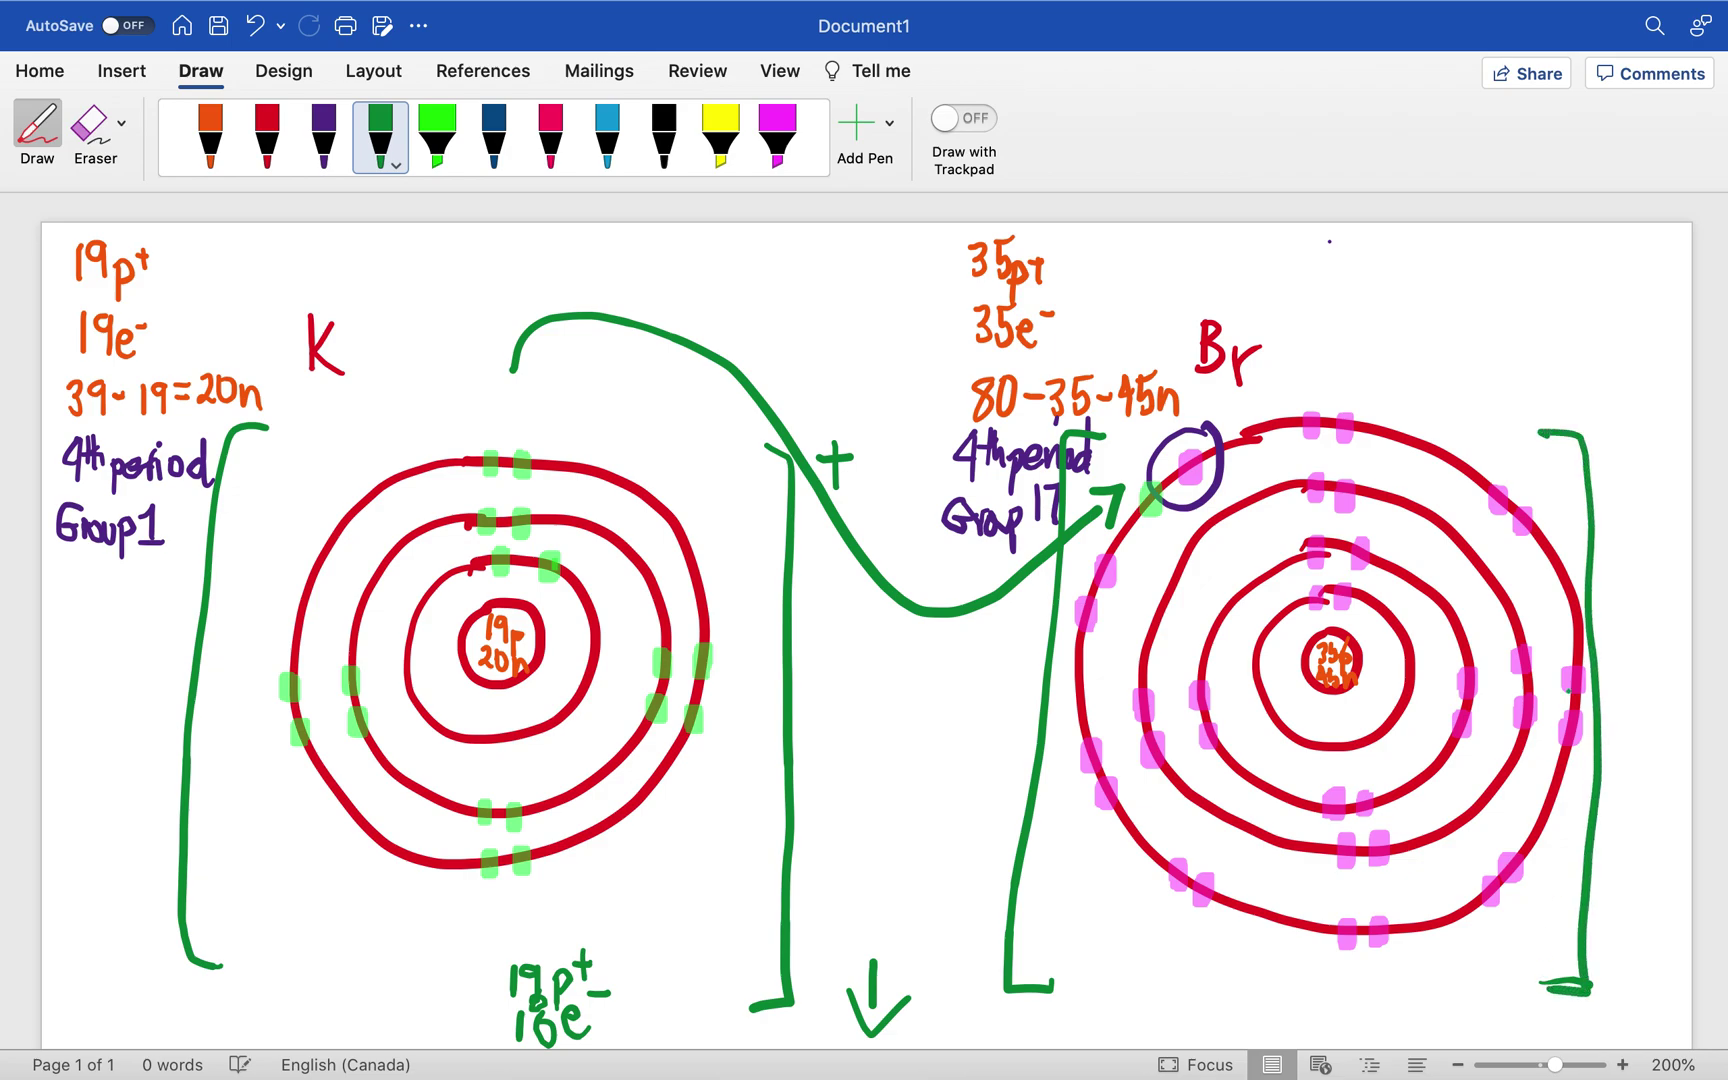
left_click_drag(1594, 443, 1627, 440)
Label the Br ion 35p⁺ 36e⁻ beneath its brackets.
mouse_move(1230, 970)
left_mouse_down()
mouse_move(1244, 979)
mouse_move(1230, 1008)
mouse_move(1262, 992)
mouse_move(1249, 1014)
left_mouse_up()
mouse_move(1255, 970)
left_mouse_down()
mouse_move(1271, 963)
mouse_move(1279, 1032)
mouse_move(1313, 970)
mouse_move(1297, 995)
left_mouse_up()
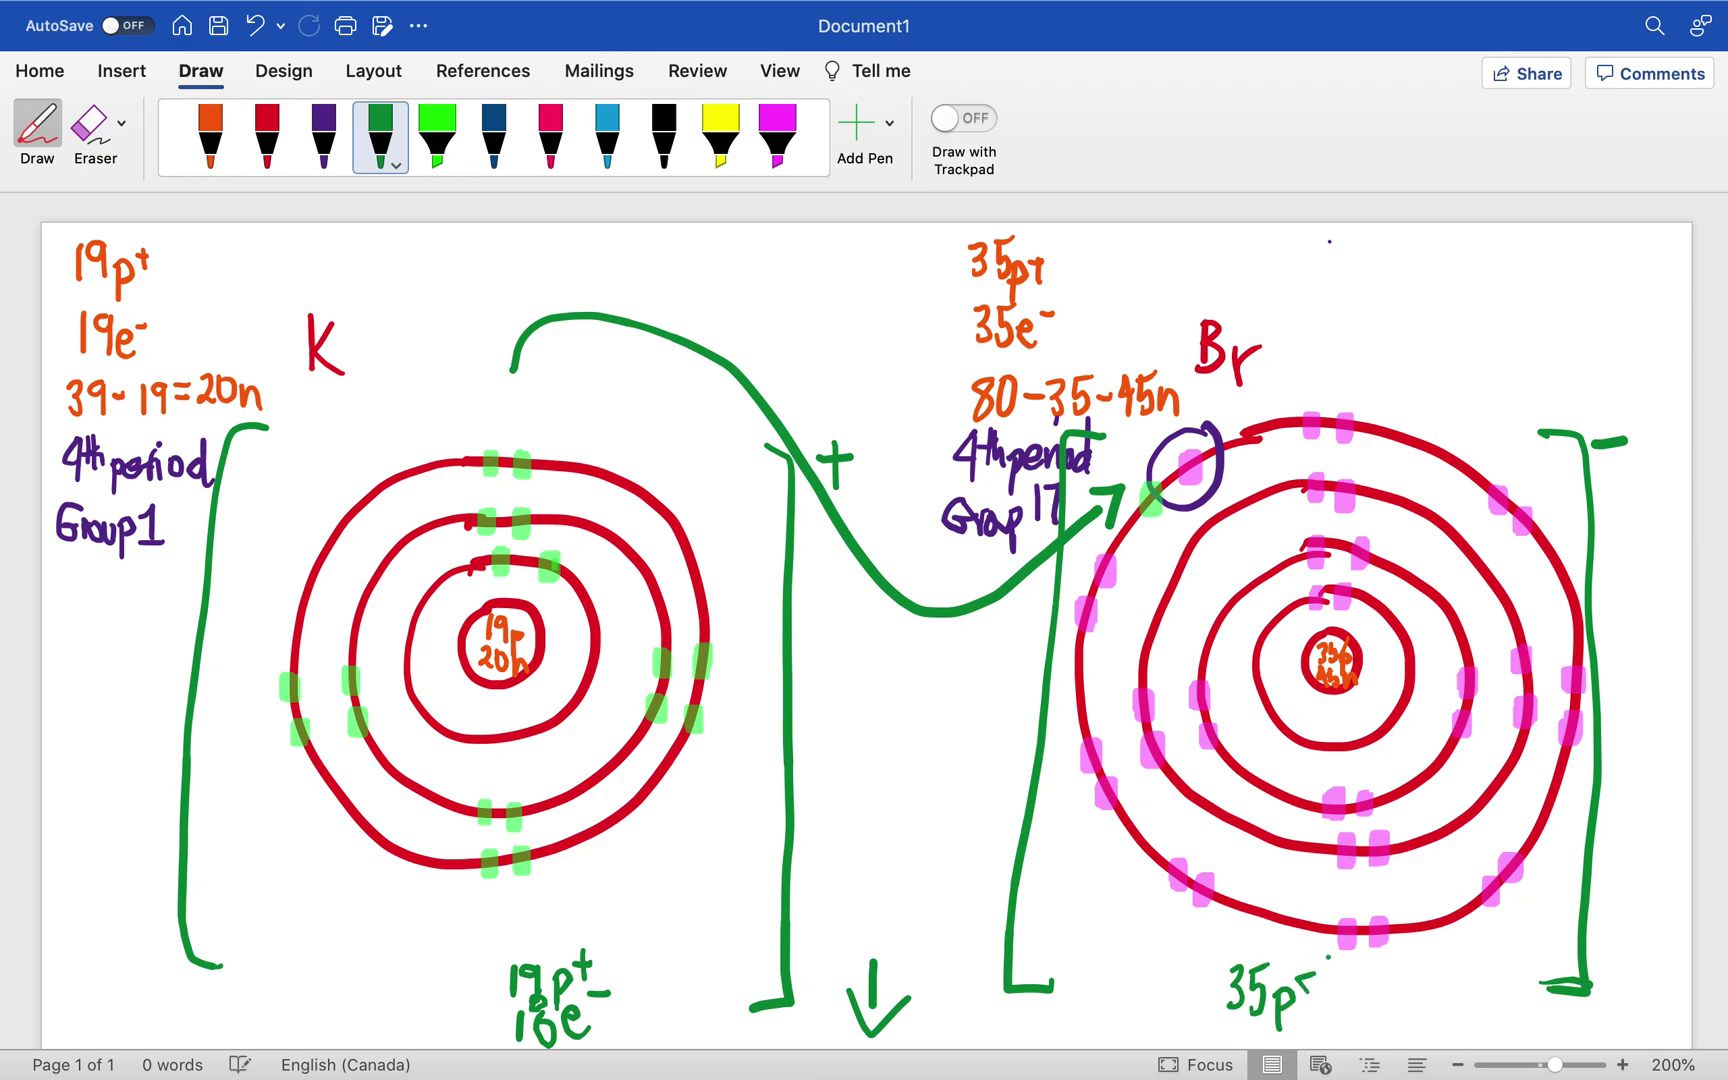
left_click_drag(1300, 962, 1301, 995)
mouse_move(1232, 1017)
left_mouse_down()
mouse_move(1246, 1038)
mouse_move(1230, 1048)
left_mouse_up()
mouse_move(1268, 1022)
left_mouse_down()
mouse_move(1256, 1045)
mouse_move(1266, 1034)
left_mouse_up()
mouse_move(1284, 1036)
left_mouse_down()
mouse_move(1298, 1024)
mouse_move(1306, 1048)
mouse_move(1330, 1011)
left_mouse_up()
Handwrite the formula KBr in green at the top centre of the page.
mouse_move(746, 238)
left_mouse_down()
mouse_move(748, 286)
mouse_move(772, 291)
mouse_move(780, 262)
mouse_move(781, 288)
mouse_move(804, 289)
left_mouse_up()
left_click_drag(805, 275, 829, 256)
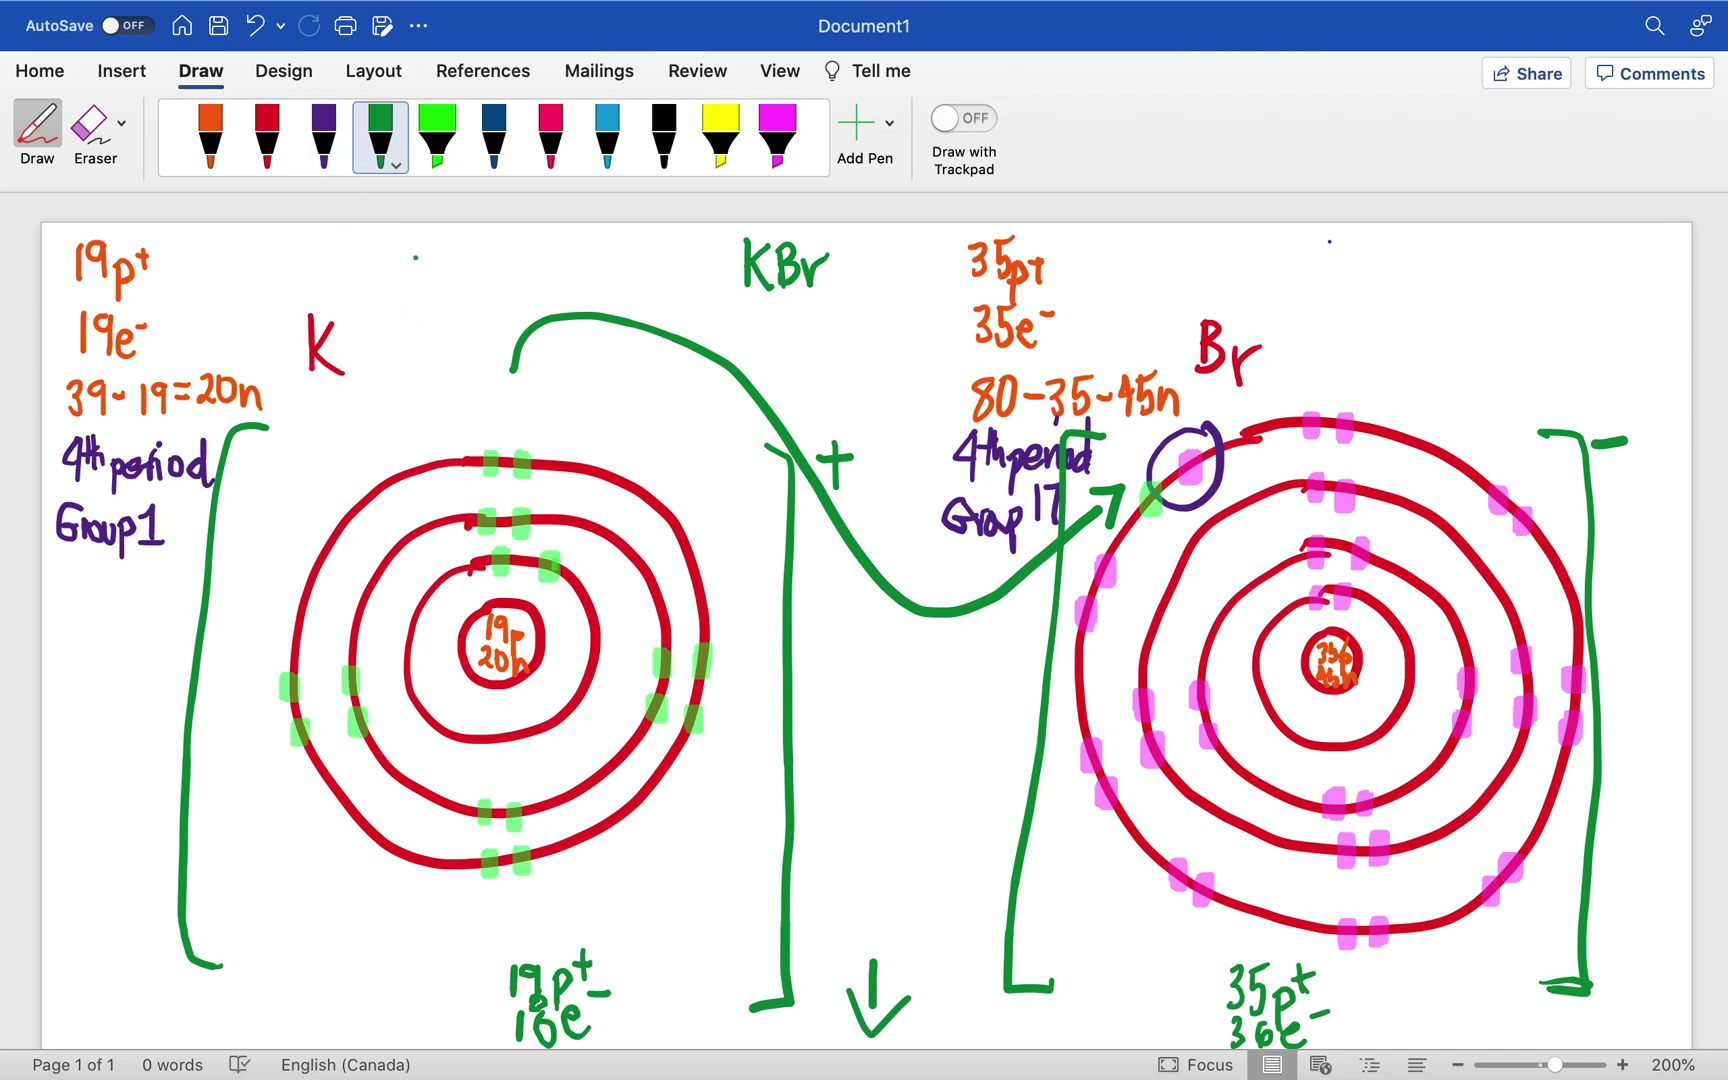
left_click(90, 125)
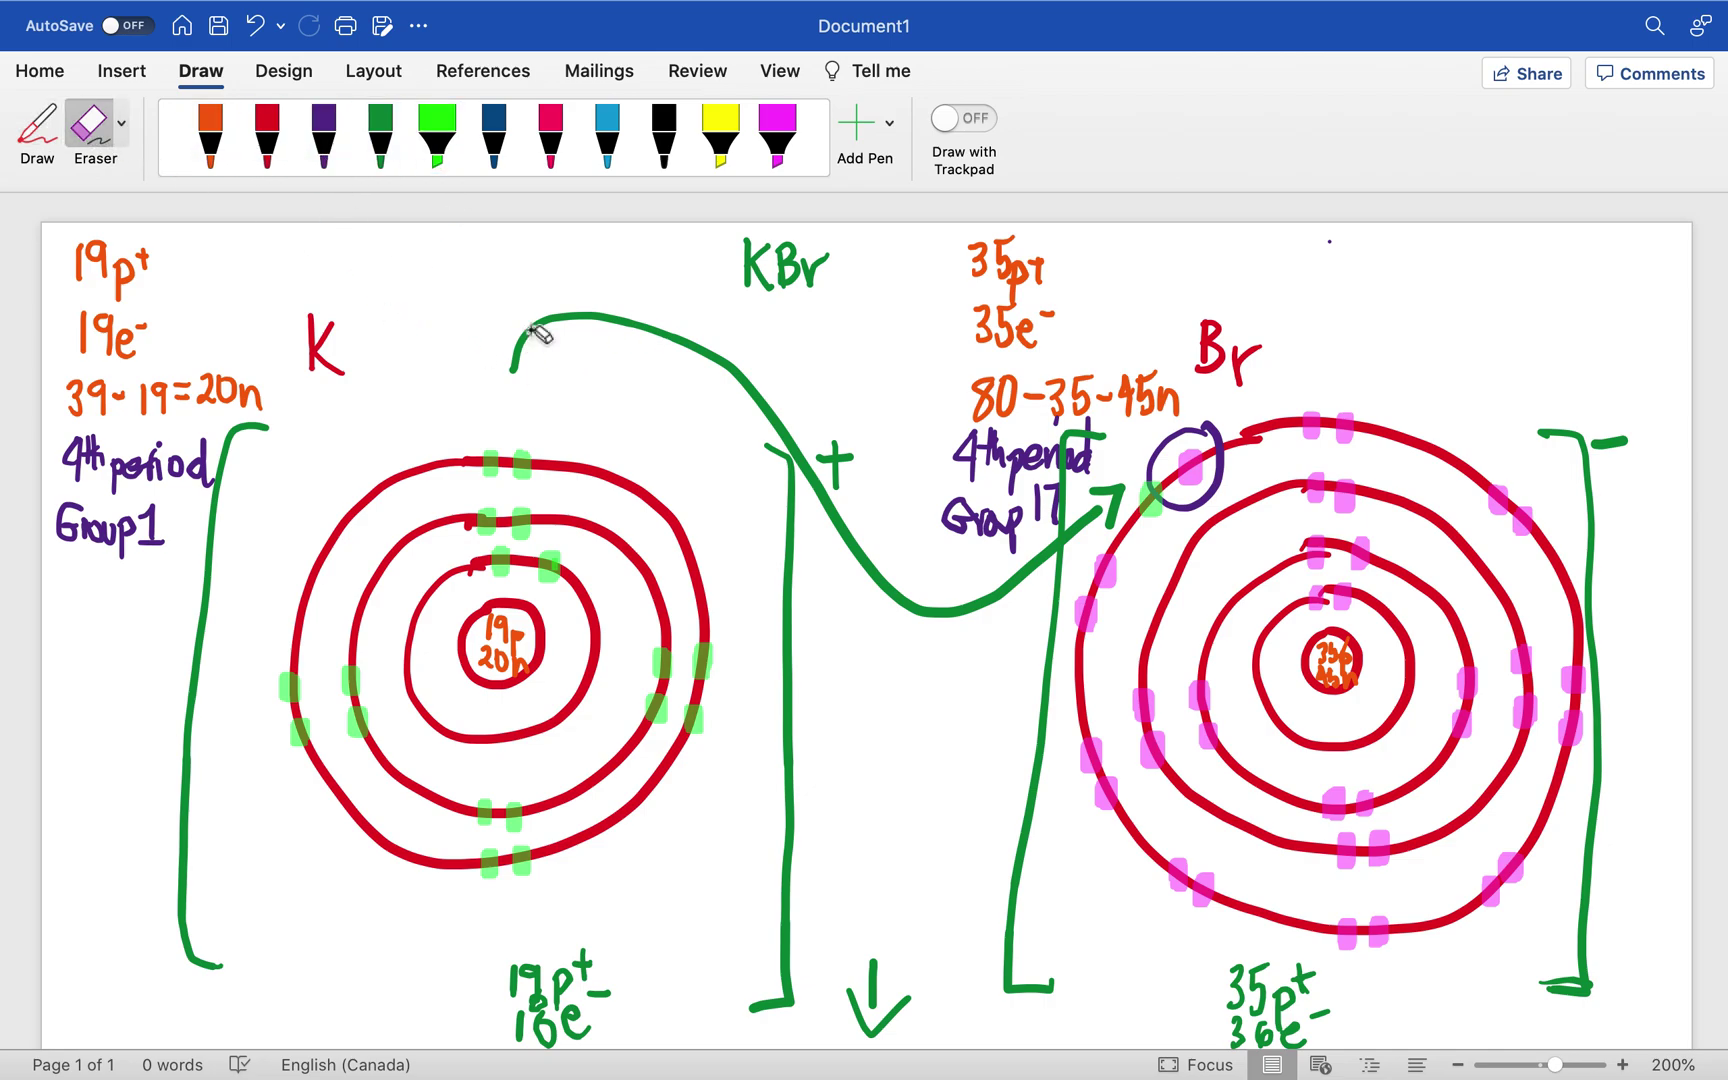
Erase the curved transfer arrow and circle the + and − charges and KBr in red.
left_click_drag(540, 336, 598, 363)
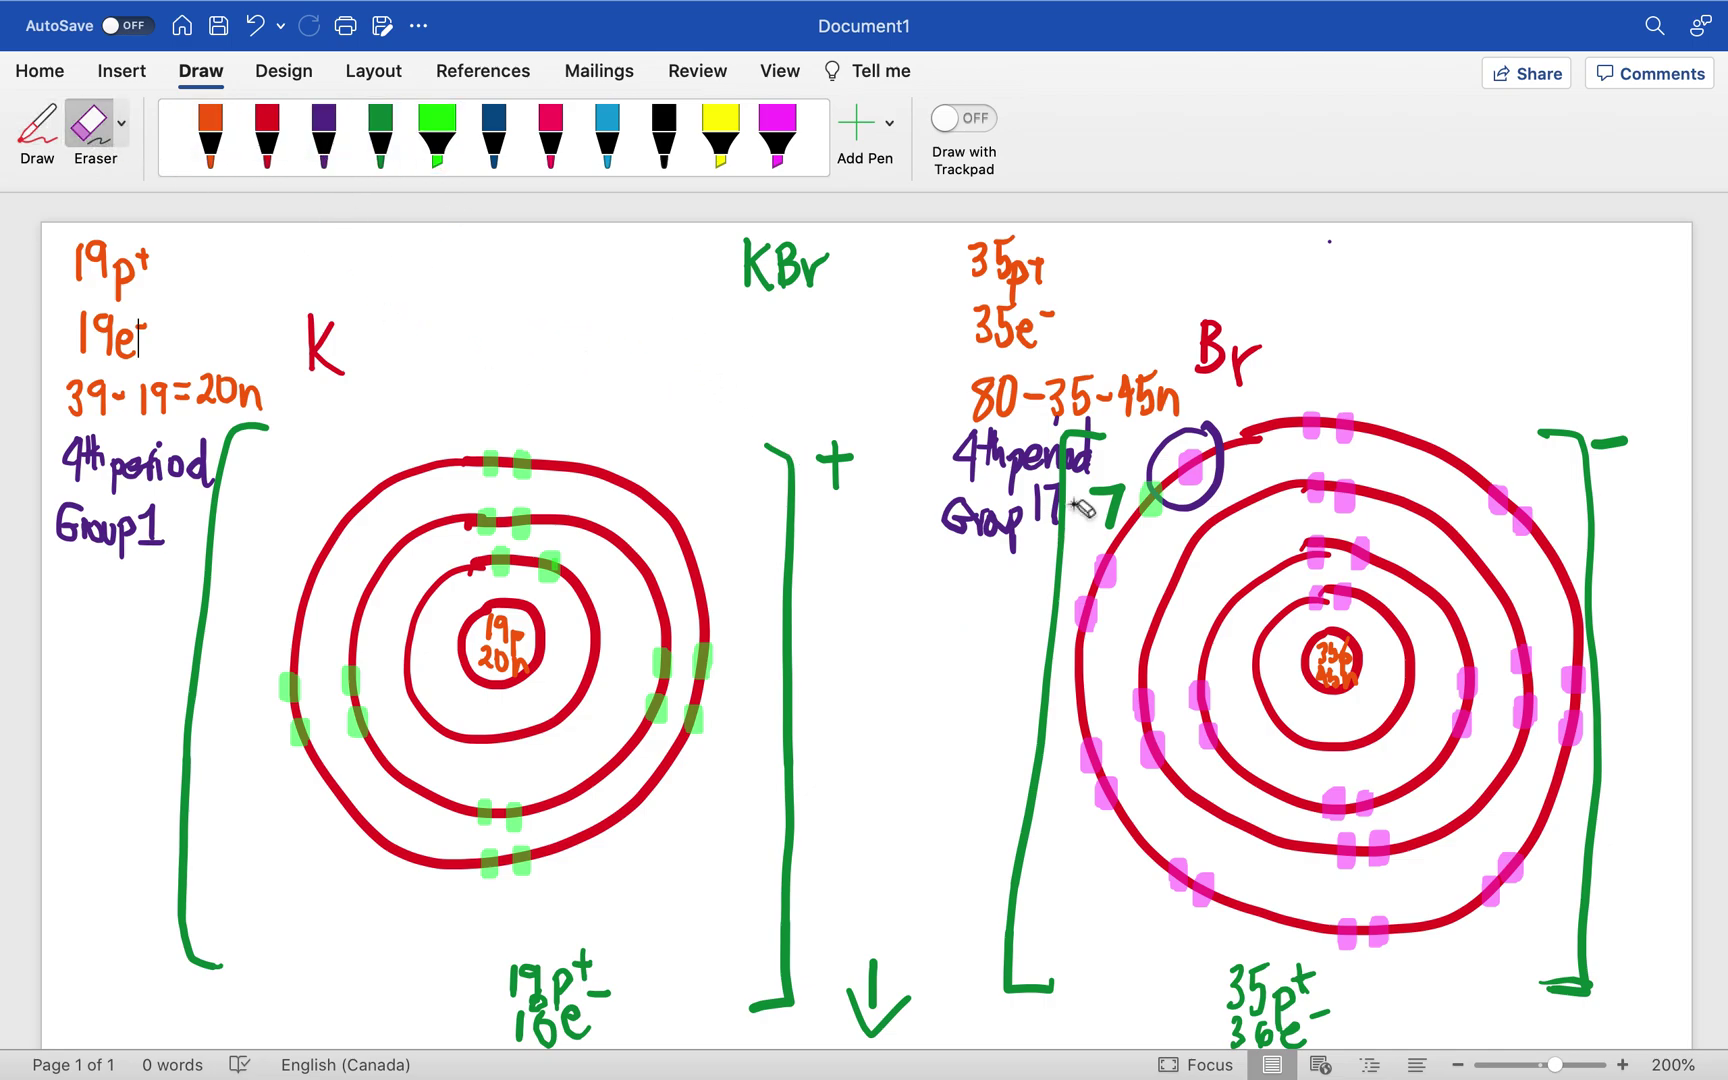
left_click(222, 152)
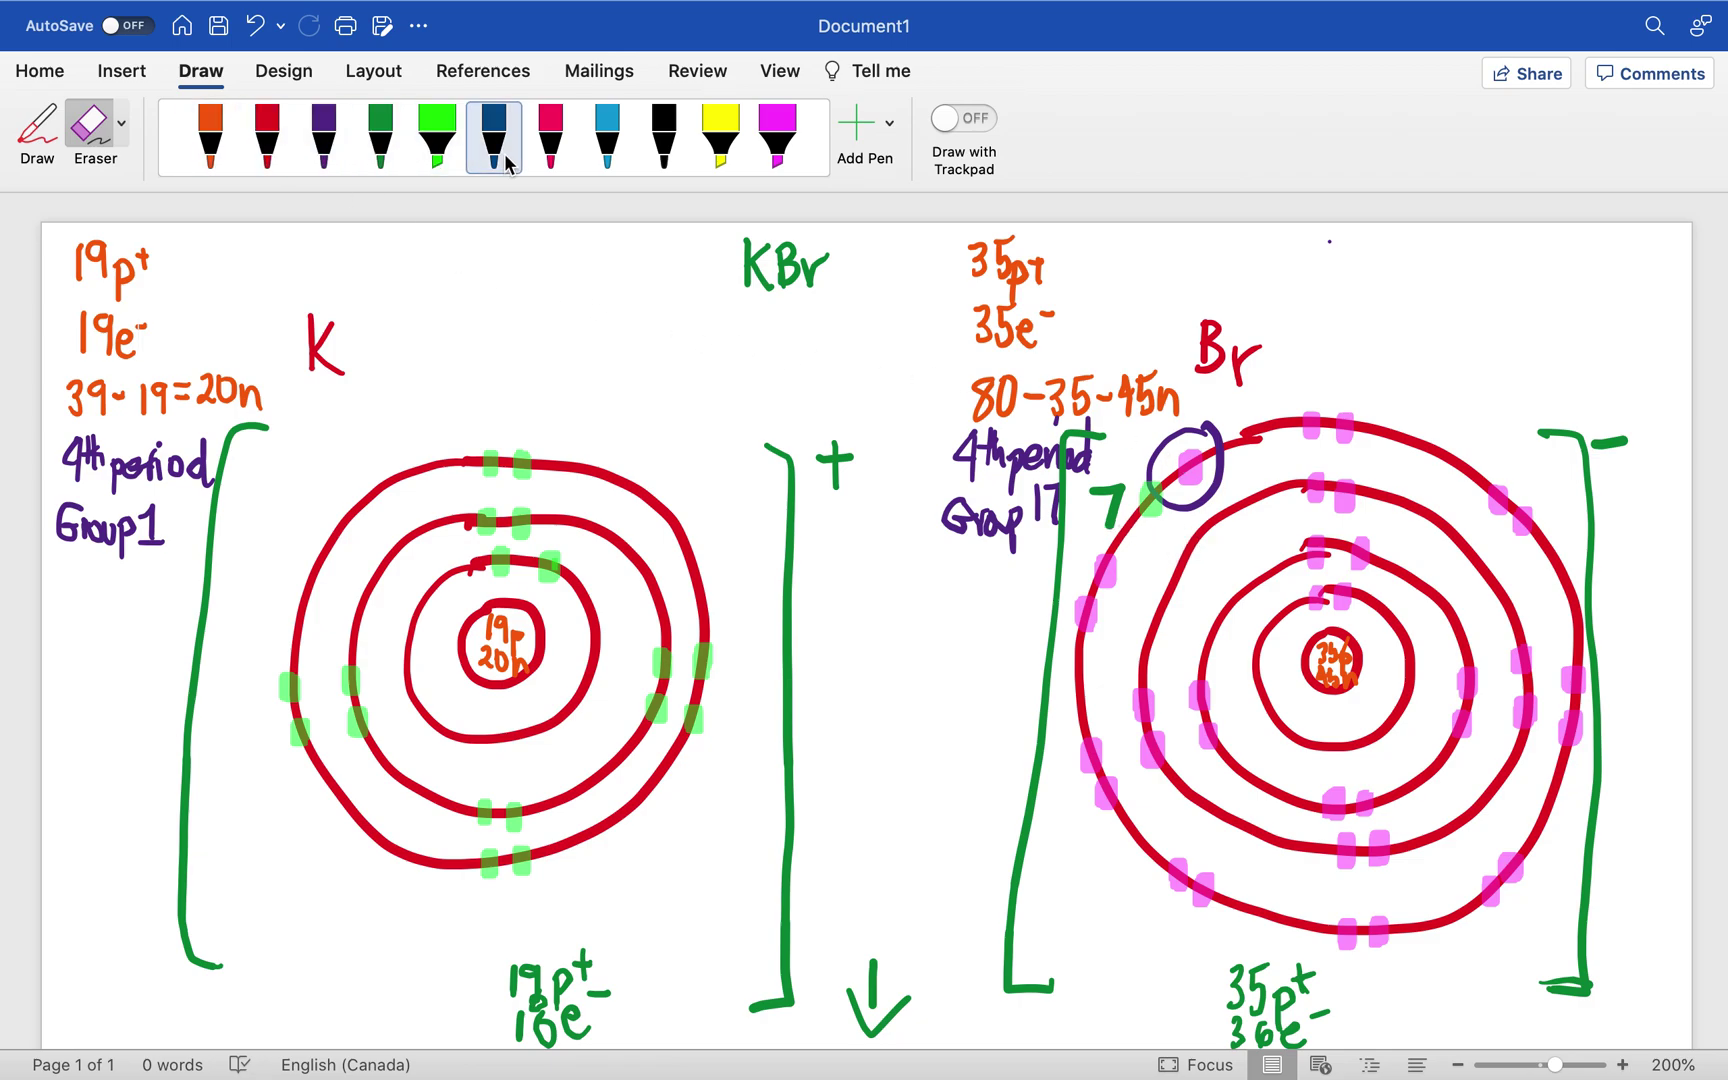
left_click(268, 150)
mouse_move(845, 410)
left_mouse_down()
mouse_move(796, 437)
mouse_move(855, 508)
mouse_move(848, 406)
left_mouse_up()
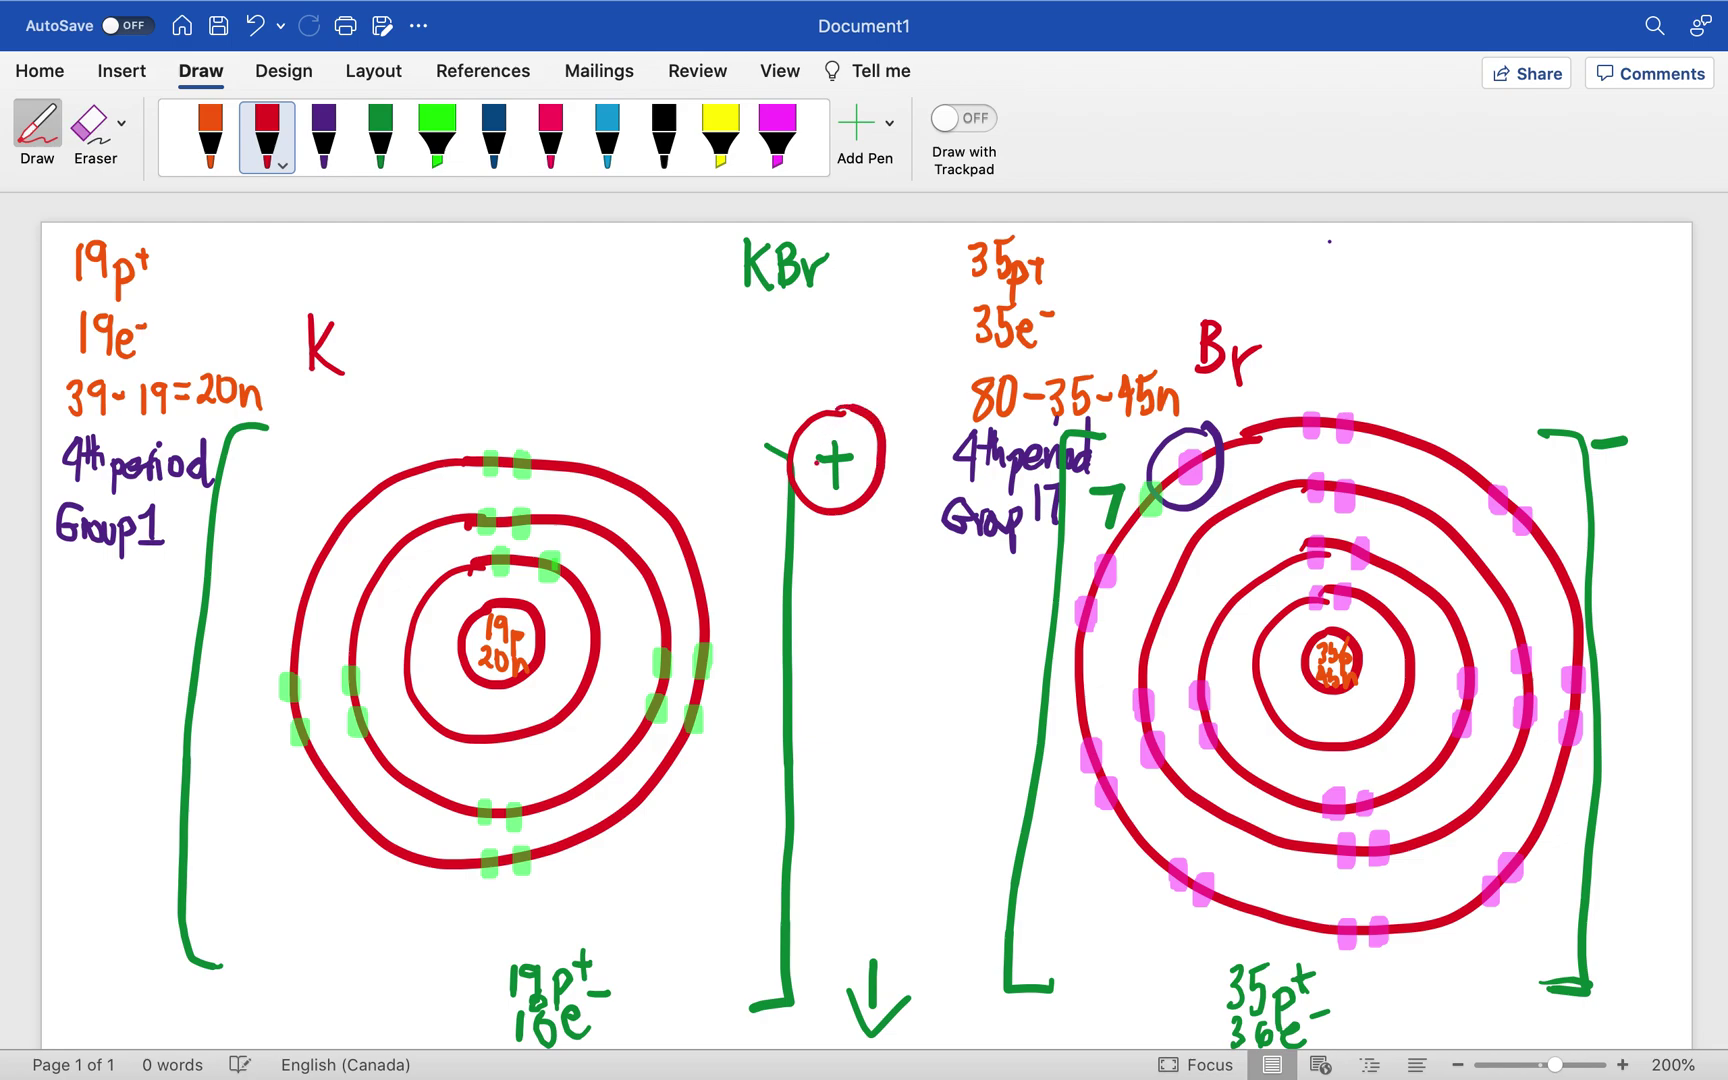
mouse_move(1611, 401)
left_mouse_down()
mouse_move(1564, 450)
mouse_move(1656, 455)
mouse_move(1595, 408)
left_mouse_up()
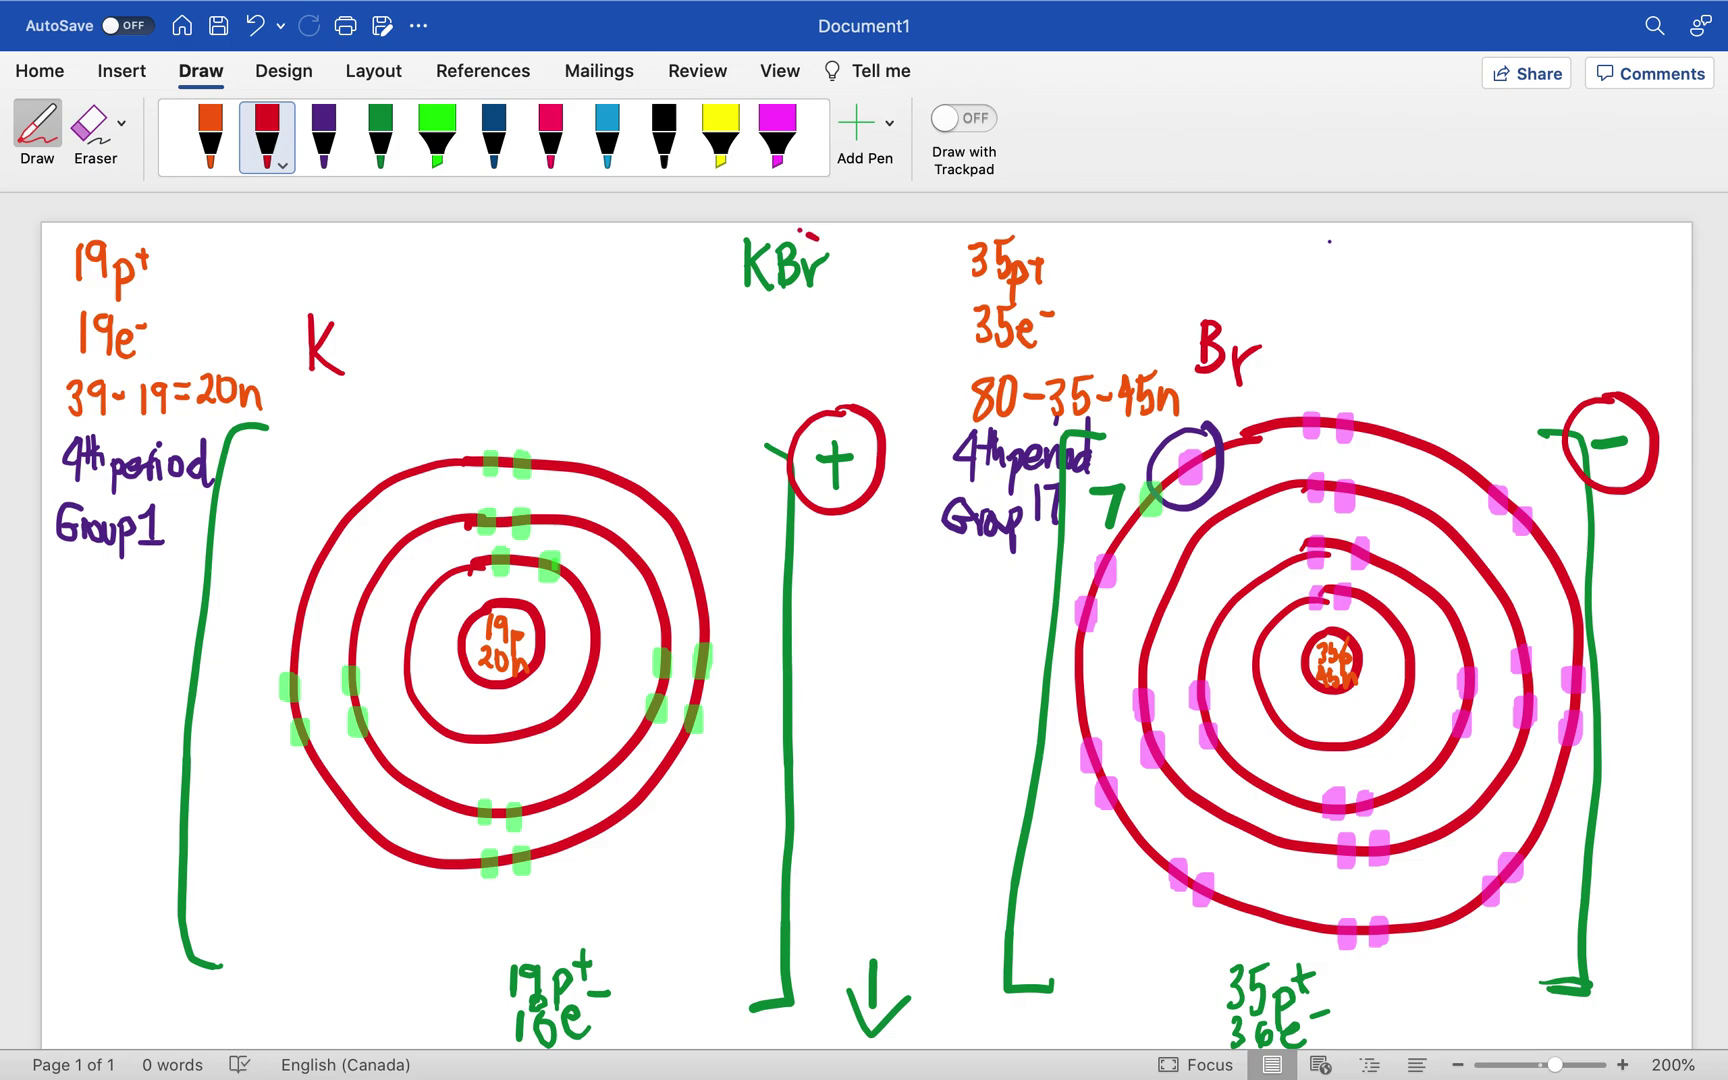
mouse_move(812, 236)
left_mouse_down()
mouse_move(700, 284)
mouse_move(860, 275)
mouse_move(815, 226)
left_mouse_up()
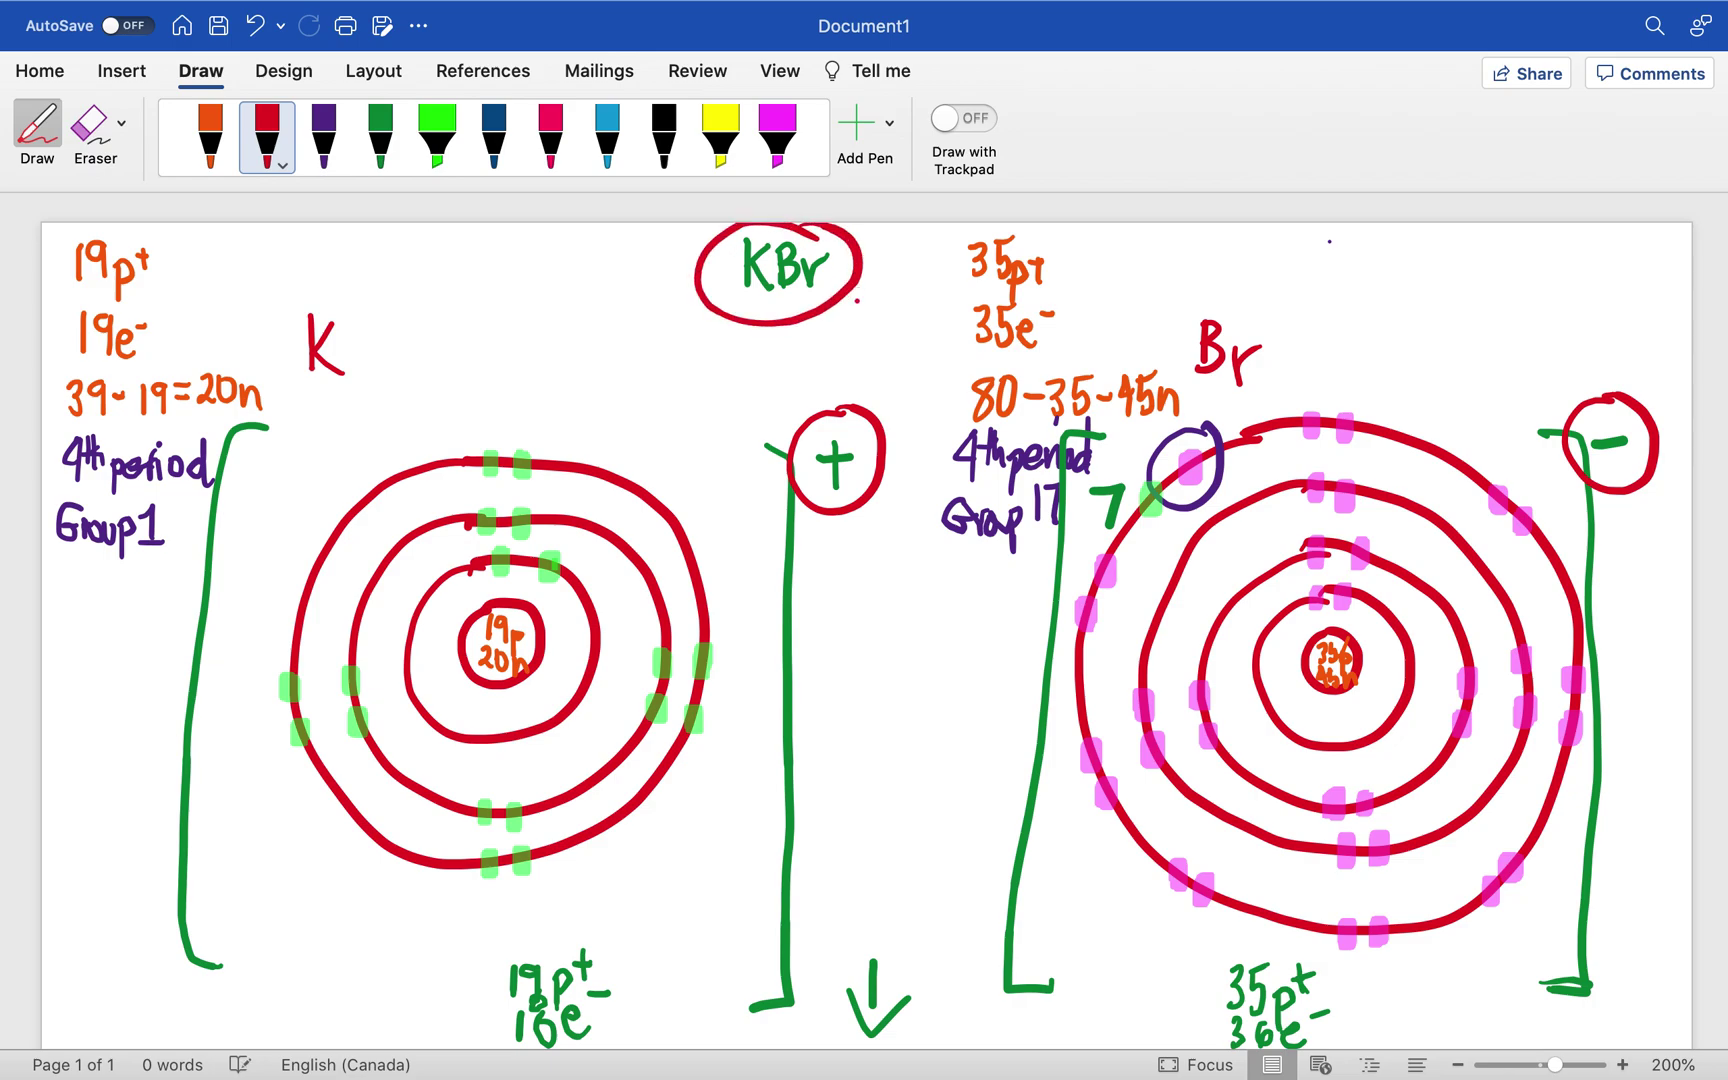